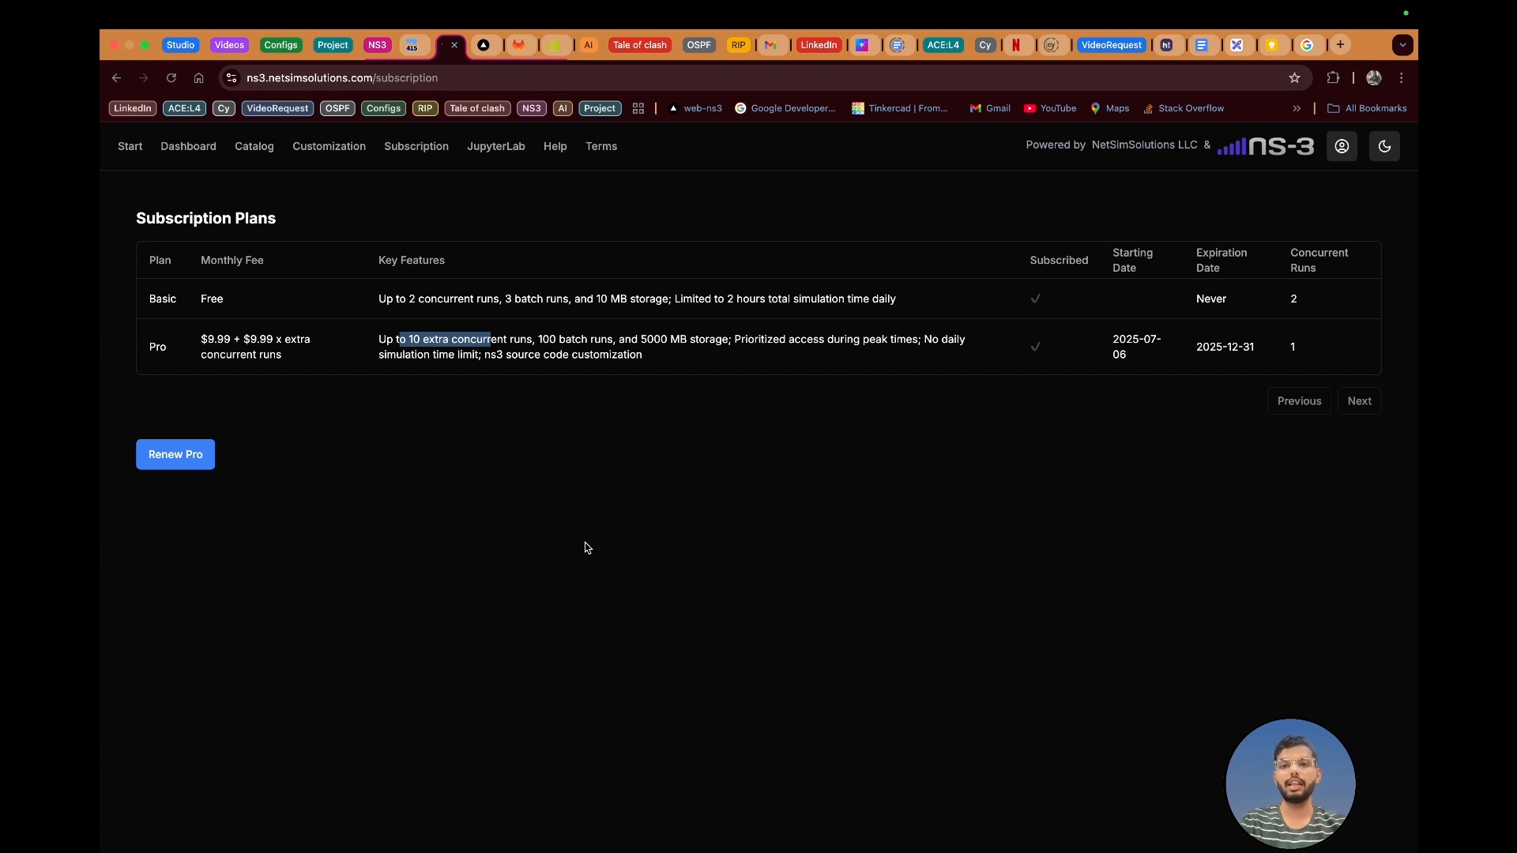
Review the key features of the Pro plan in the subscription plans table.
drag(535, 339, 620, 338)
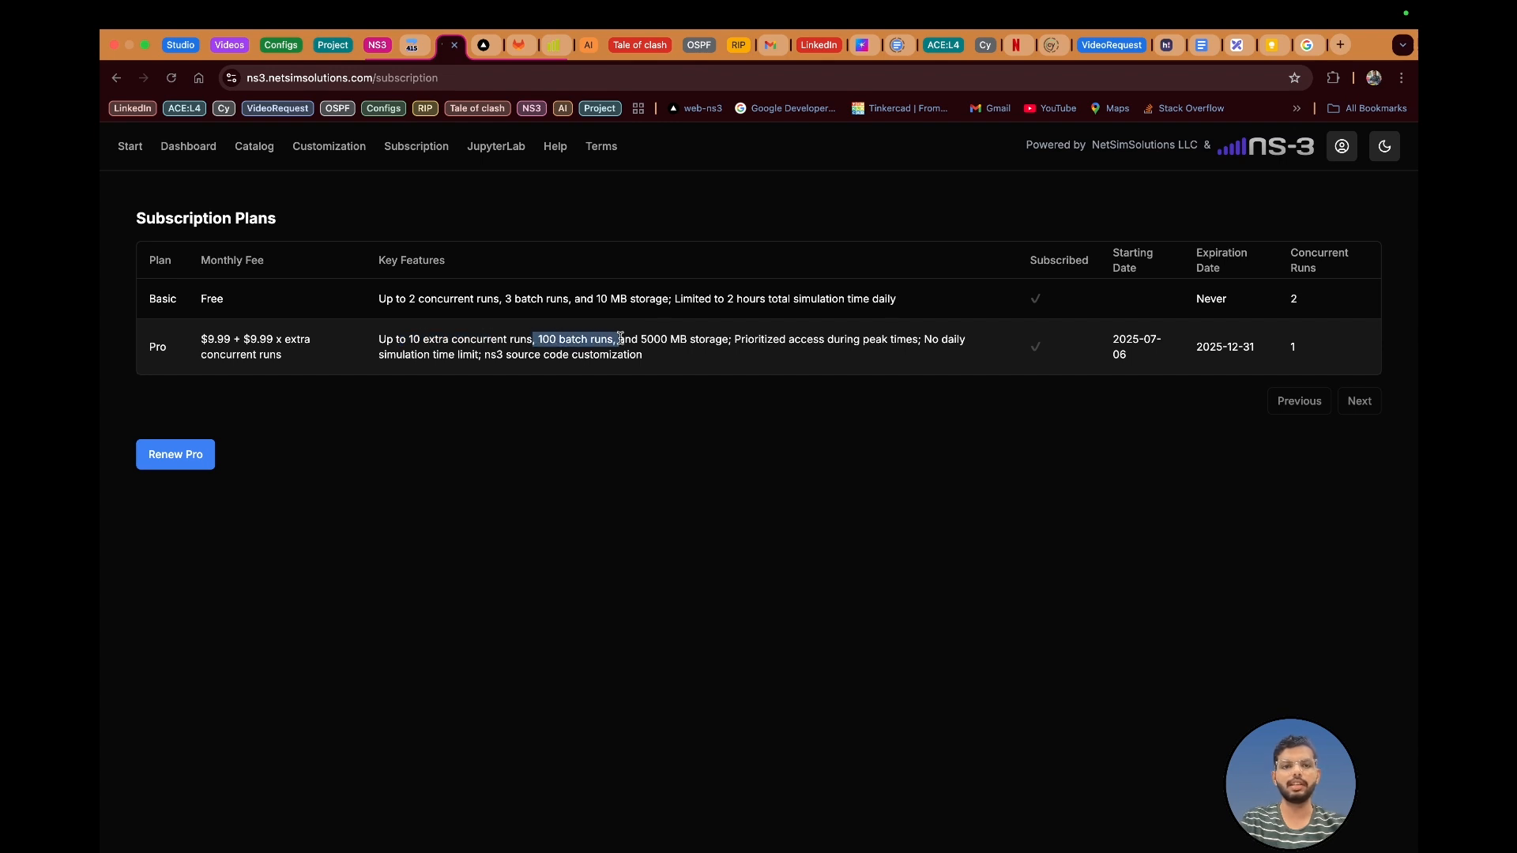
drag(380, 339, 699, 374)
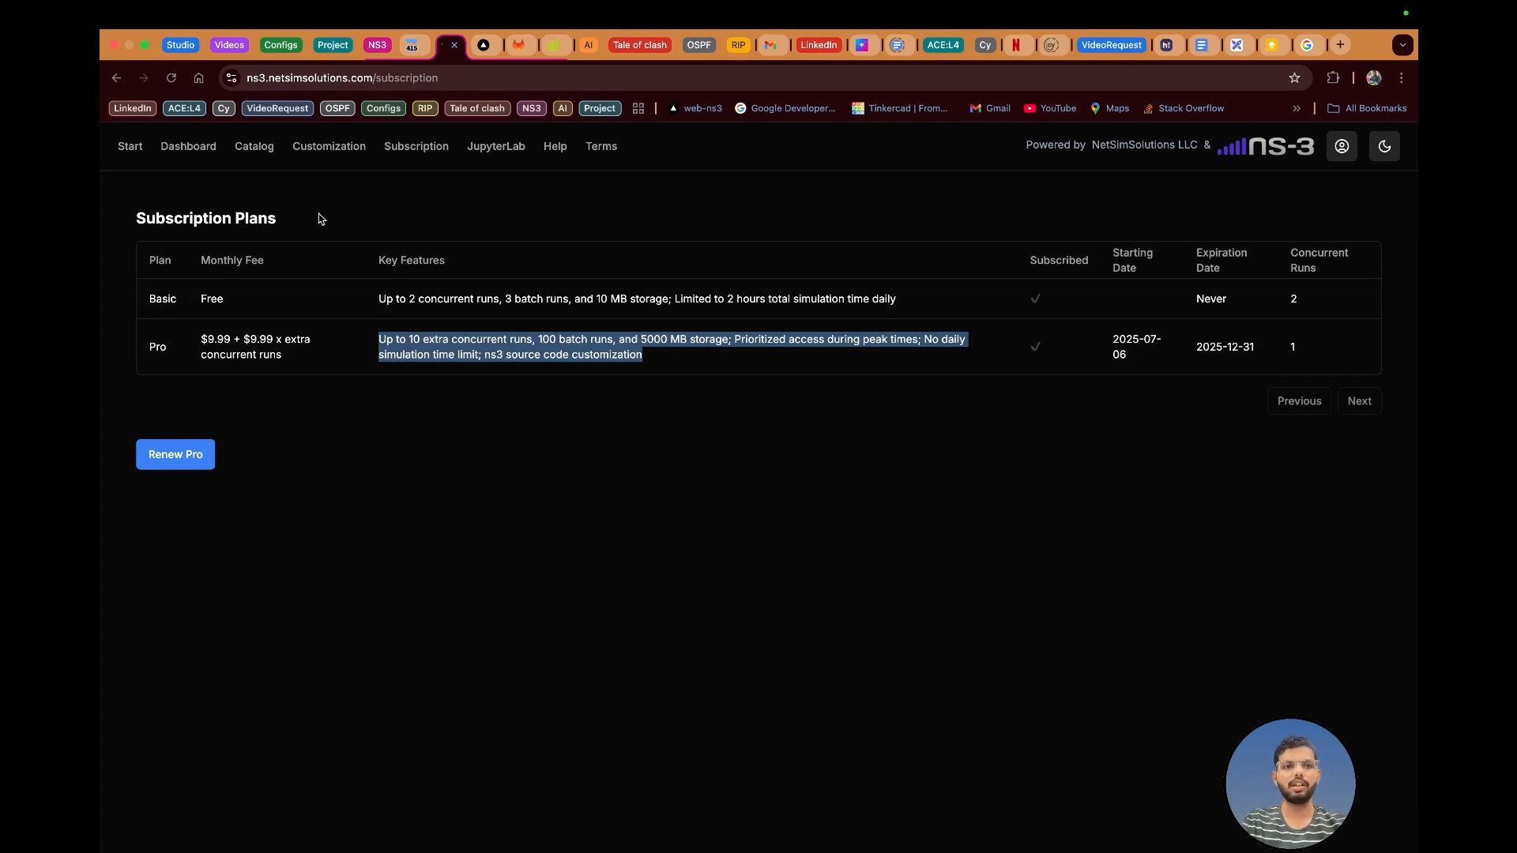
drag(379, 345, 715, 379)
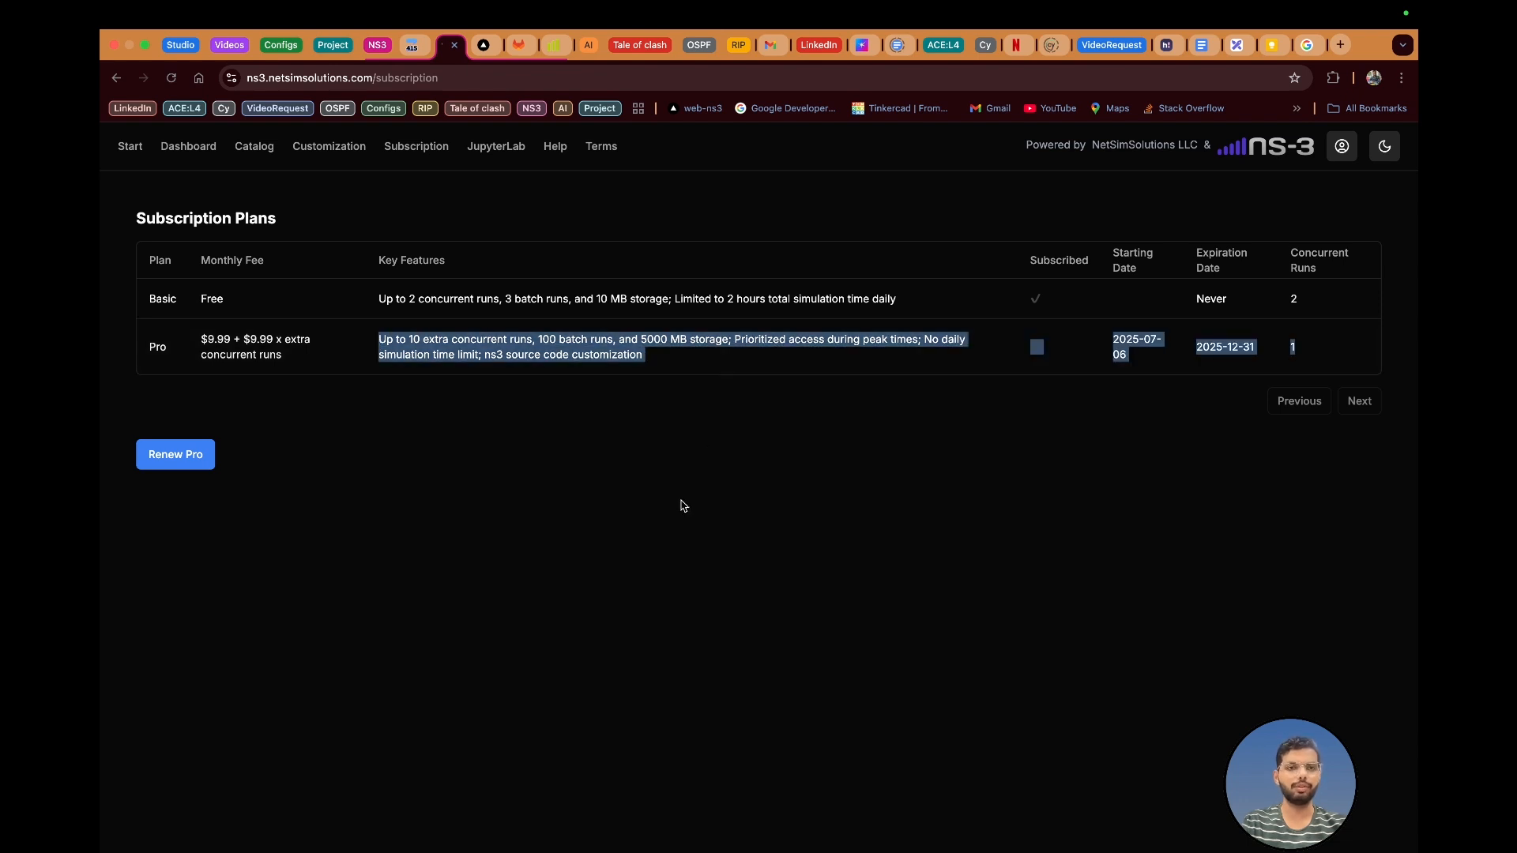
Open the catalog and review the listed ns-3 code bases and the options for creating a custom repository.
click(254, 148)
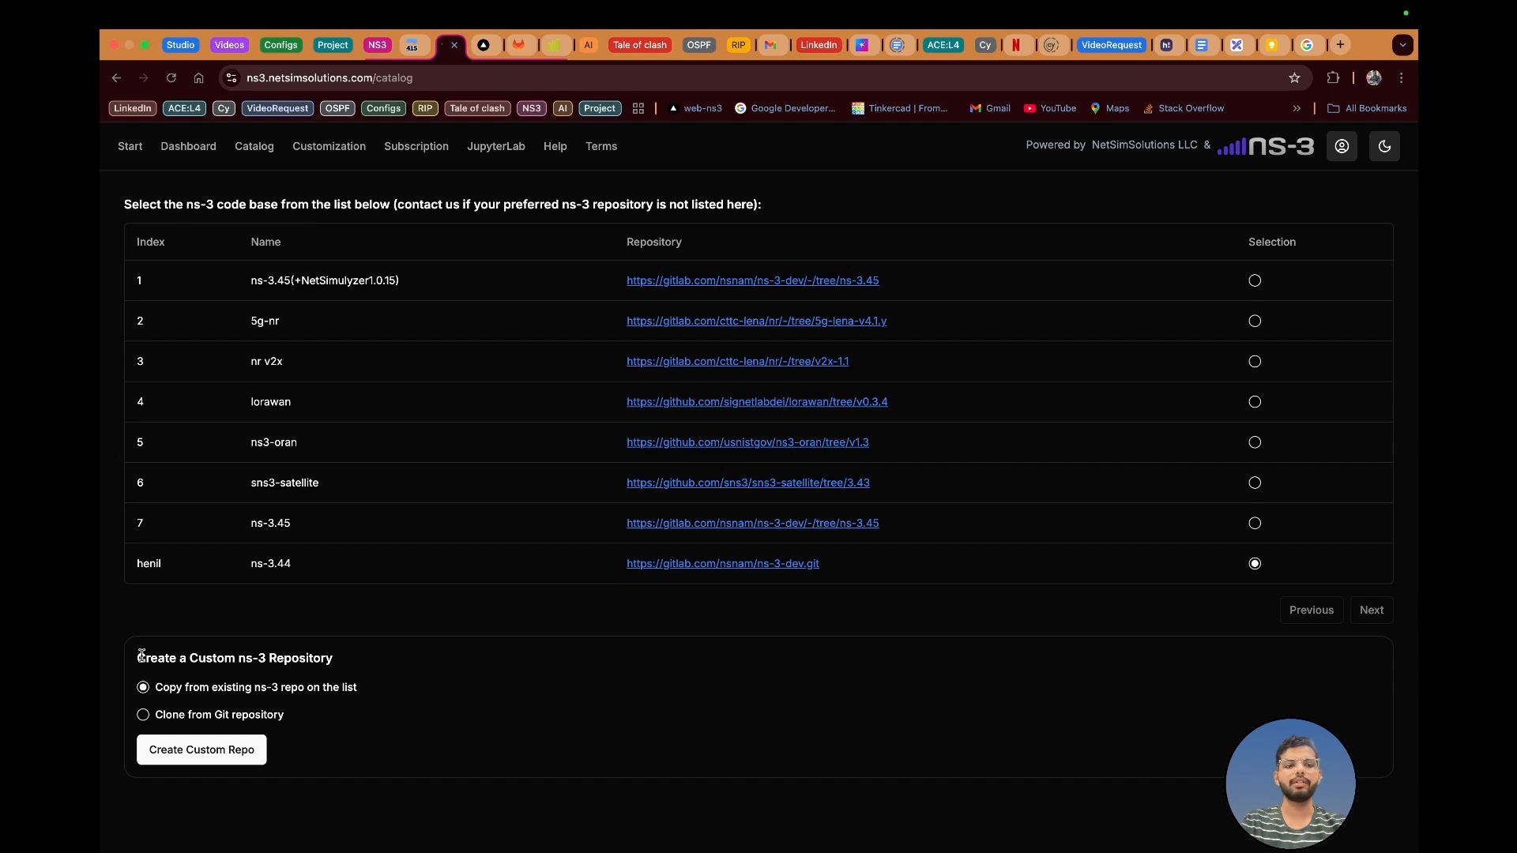
drag(141, 655, 544, 663)
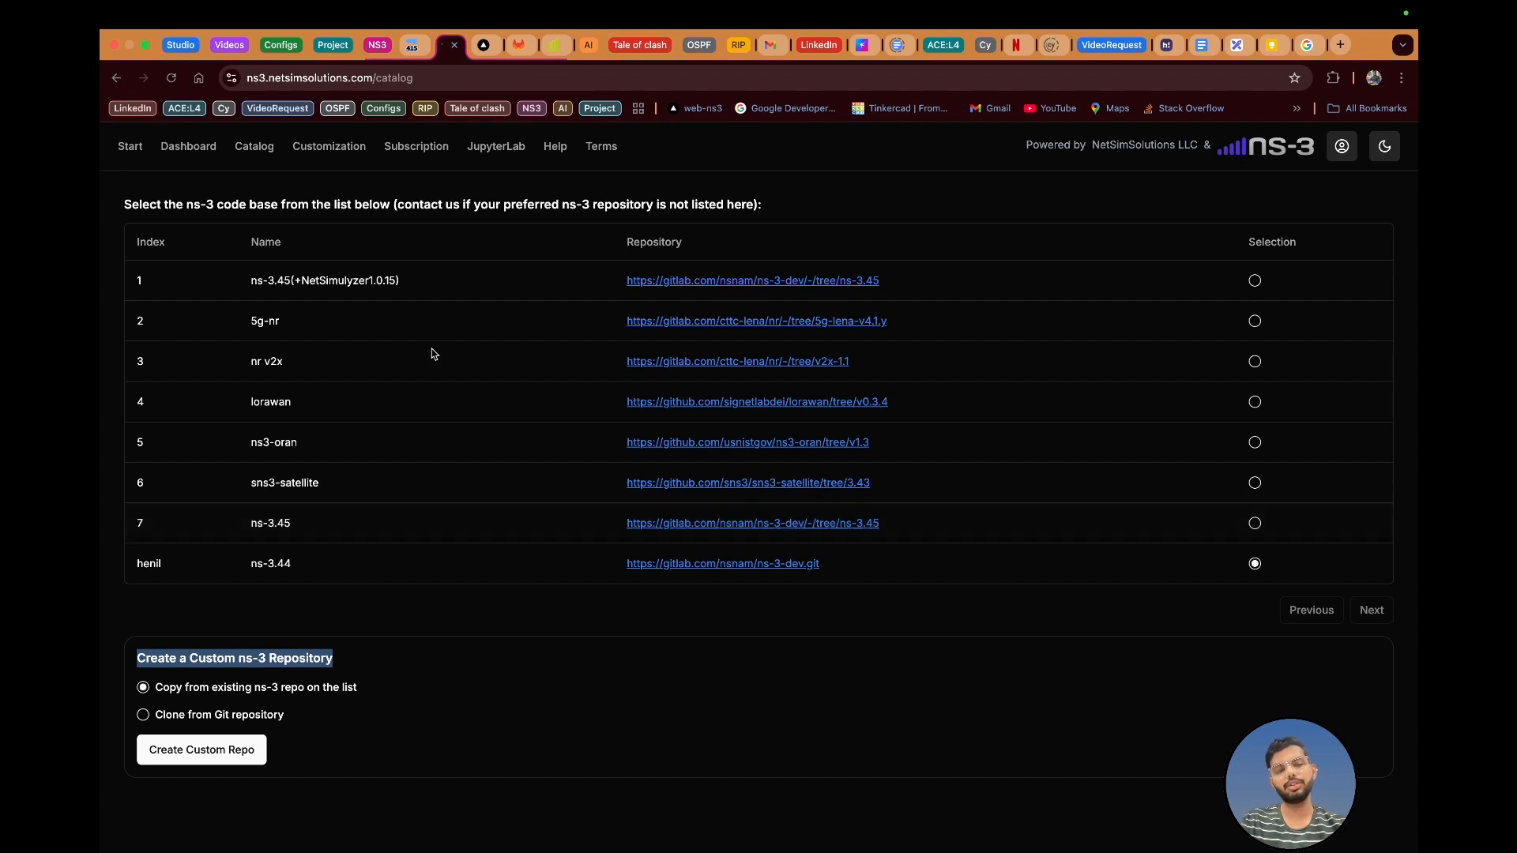
drag(242, 282, 433, 284)
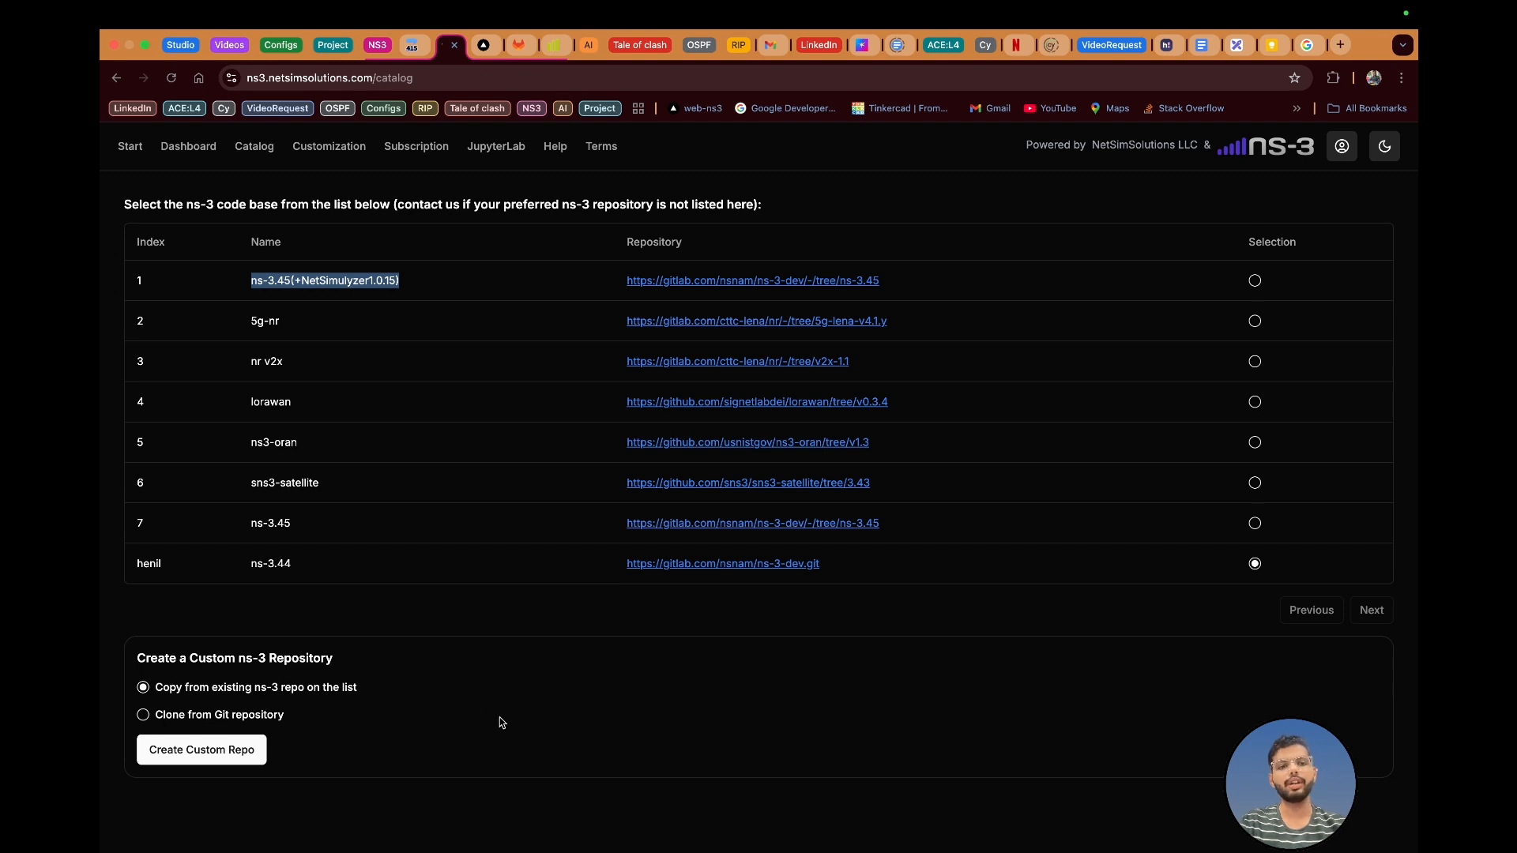
drag(249, 563, 363, 569)
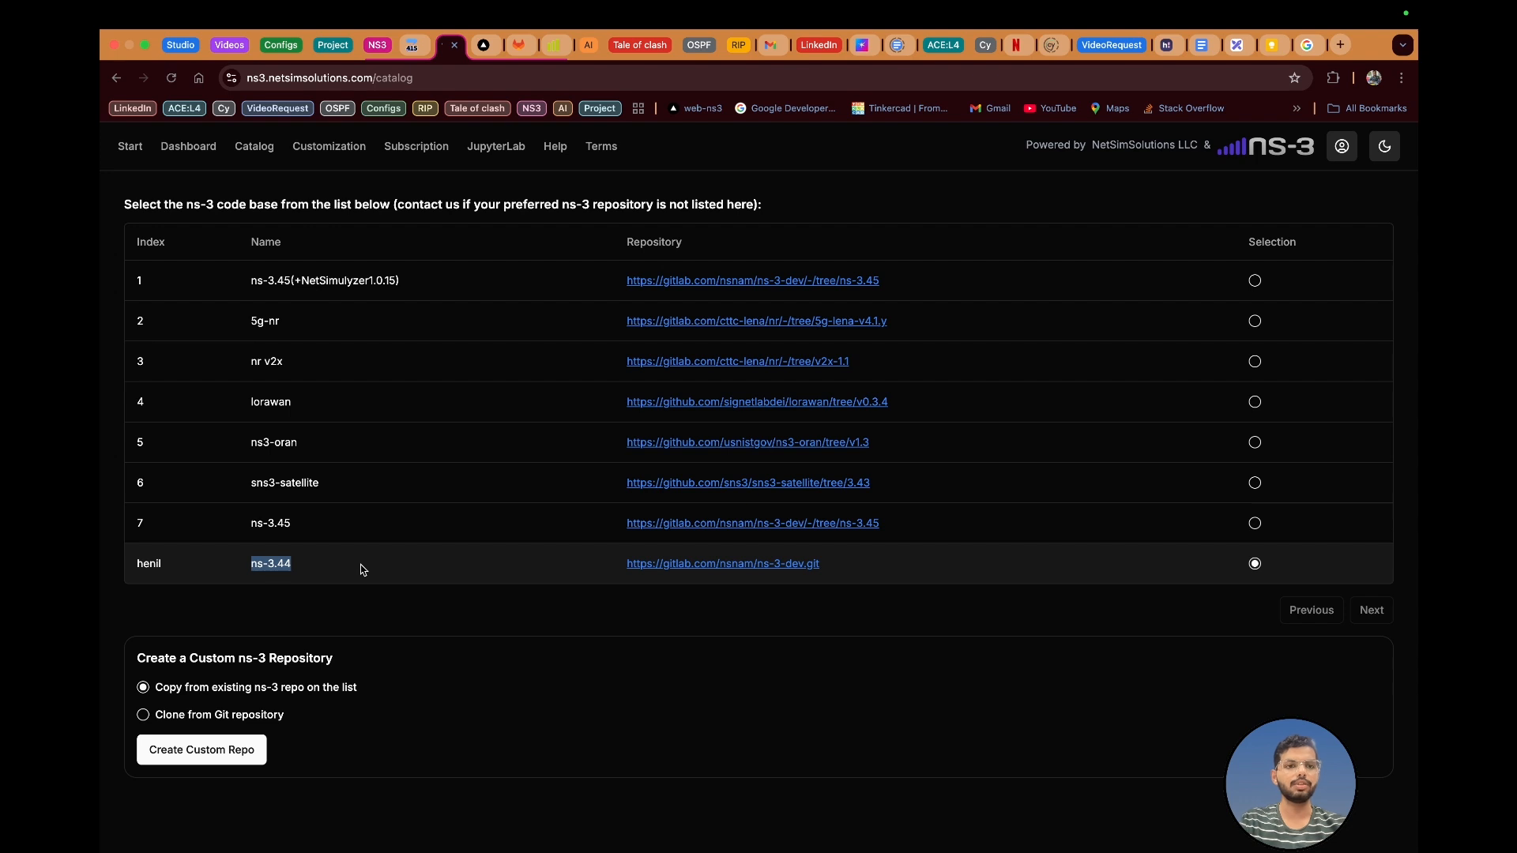
drag(250, 280, 353, 706)
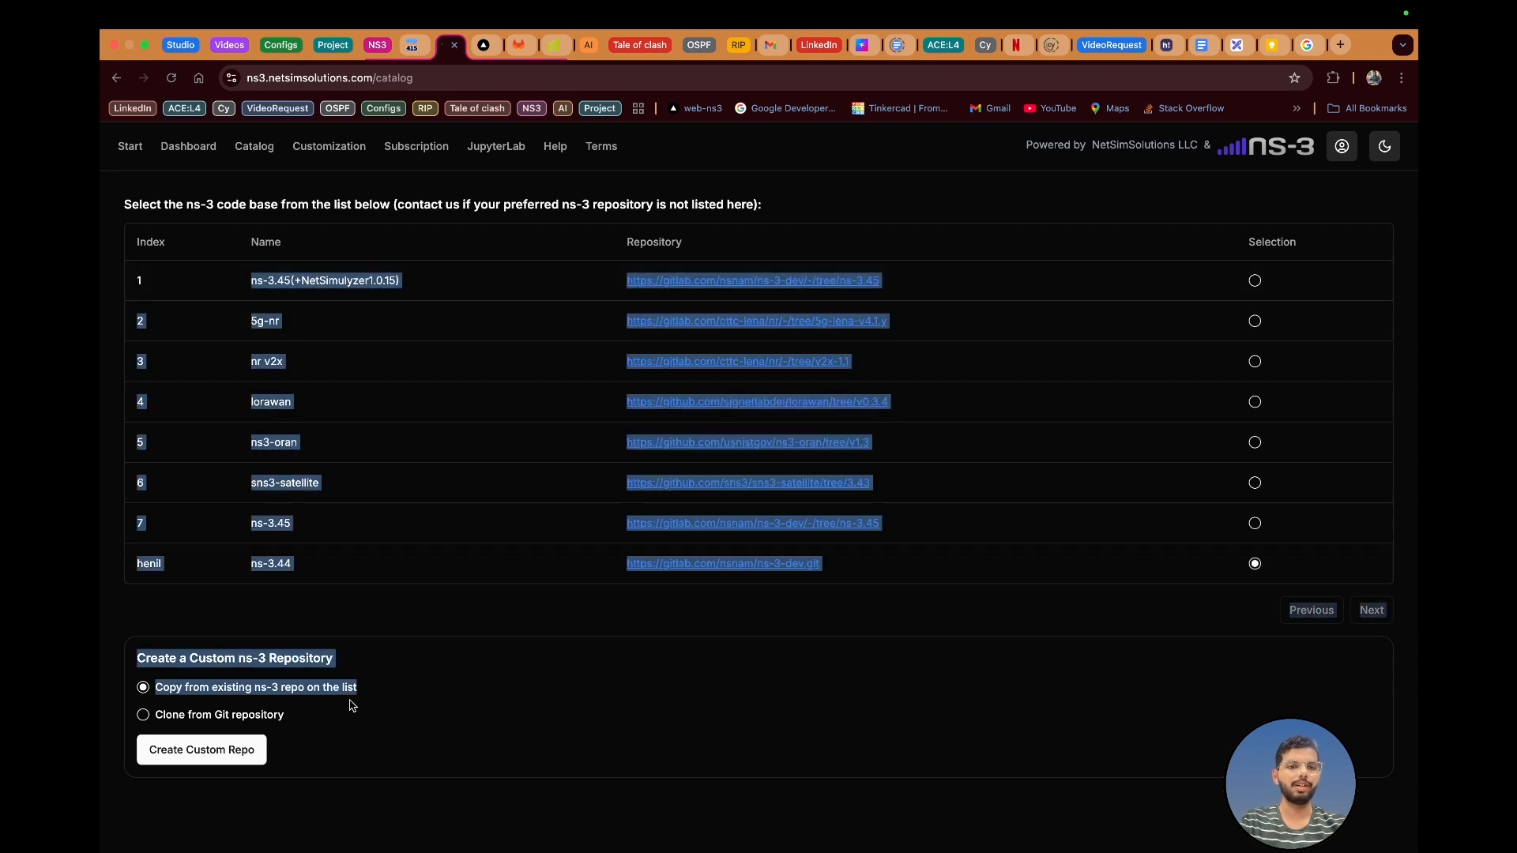
click(388, 565)
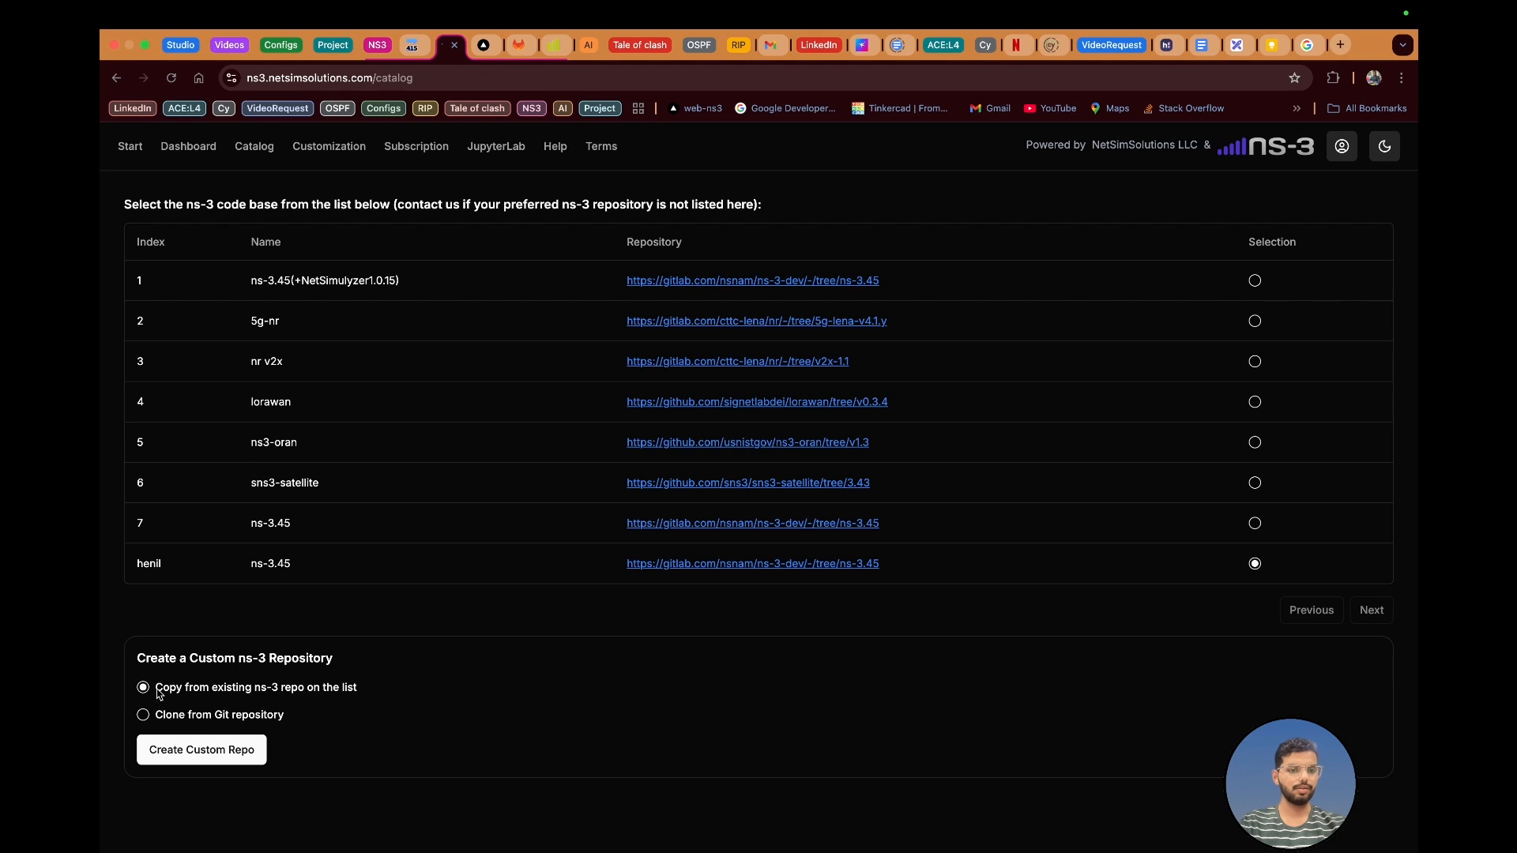
drag(156, 689, 381, 699)
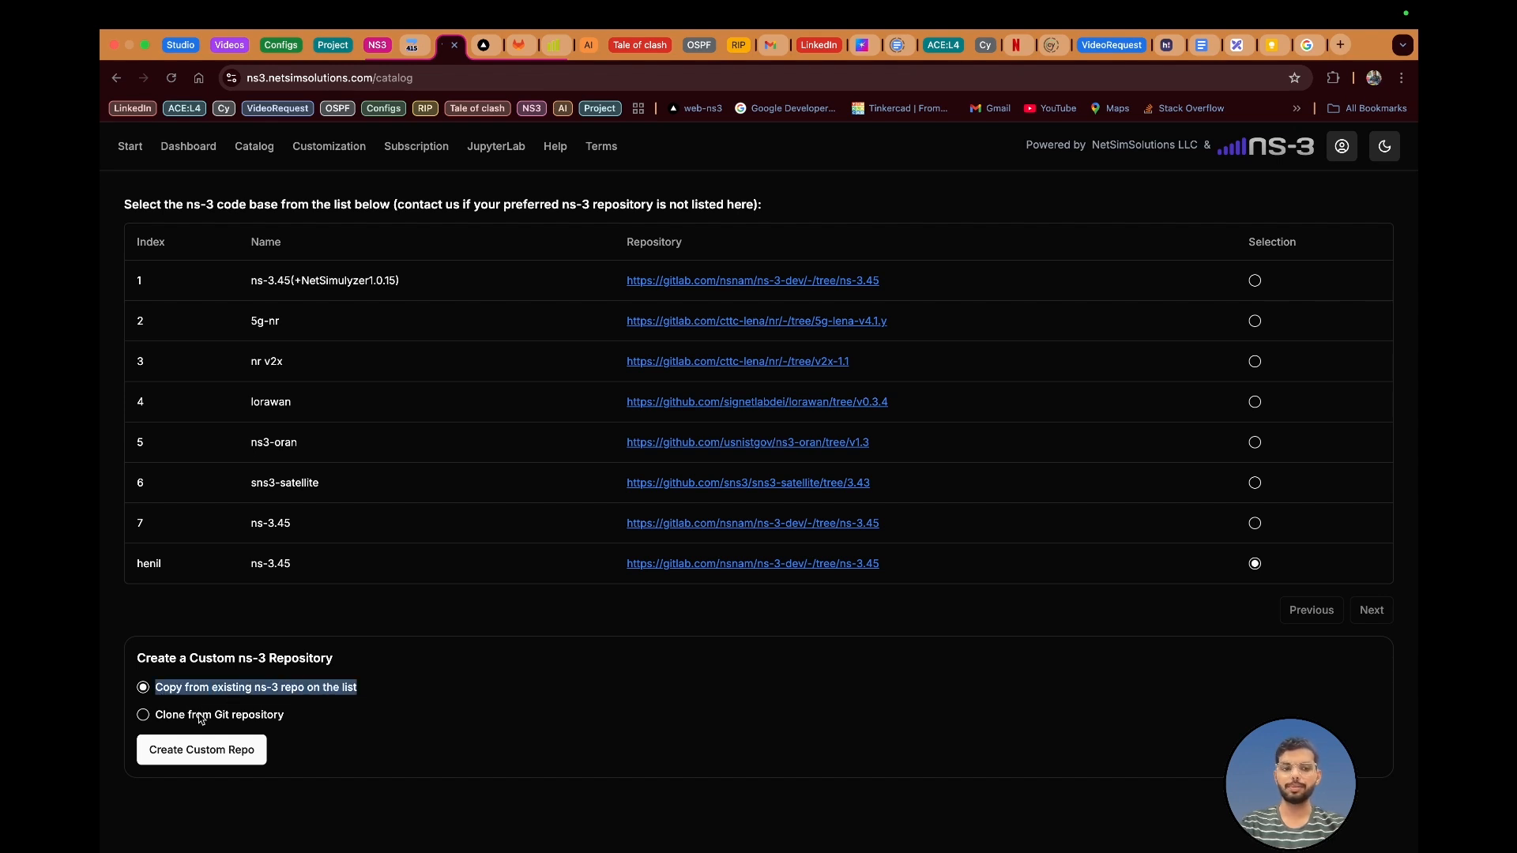
drag(157, 718, 294, 723)
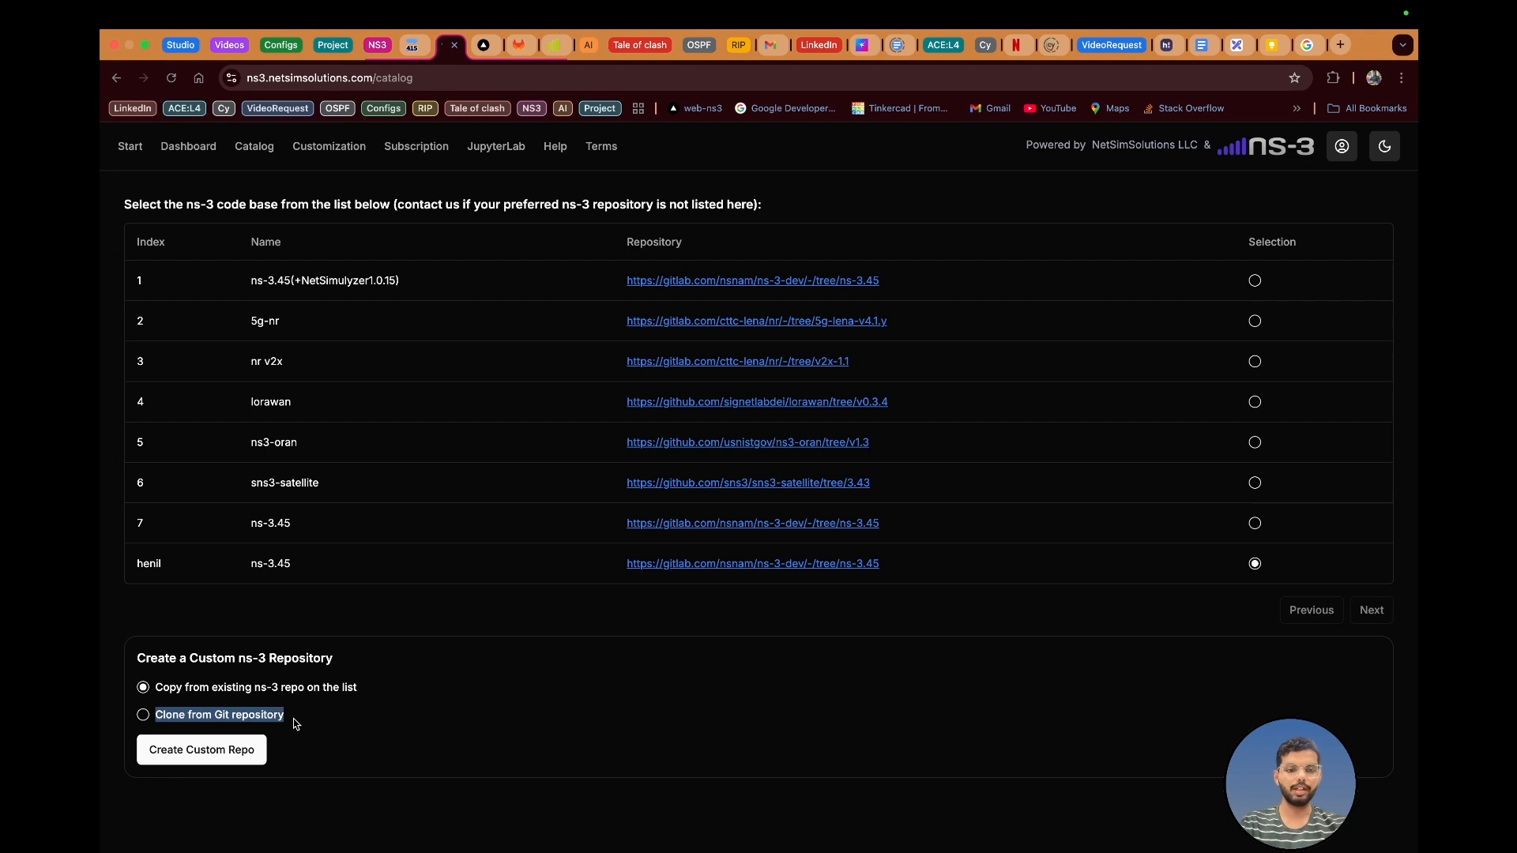
Examine the repository URL and branch name fields of the Clone from Git repository option, plus the existing custom entry in the list.
click(143, 715)
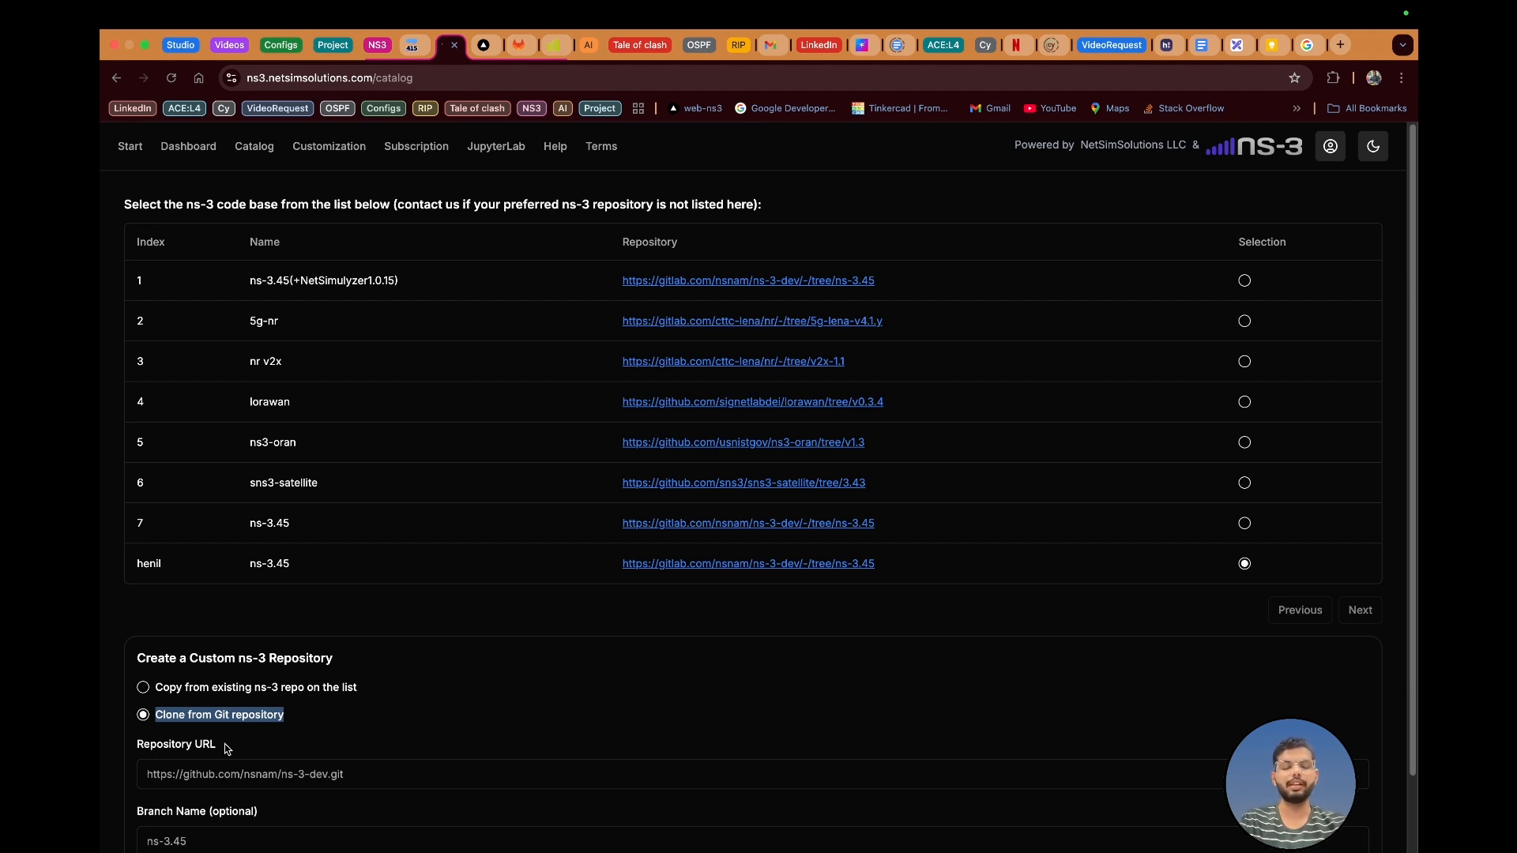
scroll(209, 739, down, 2)
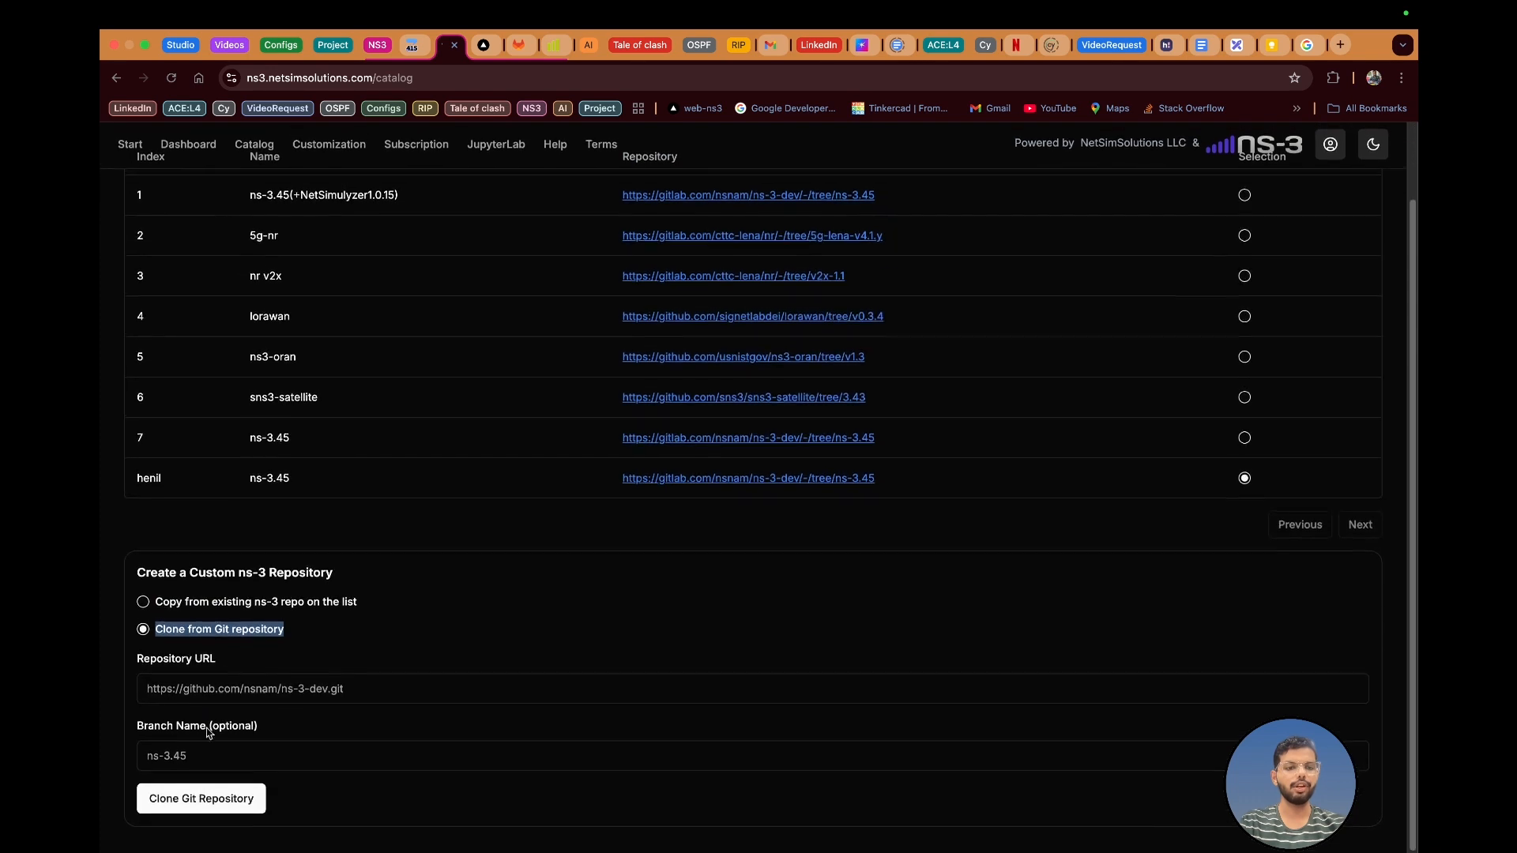
click(213, 691)
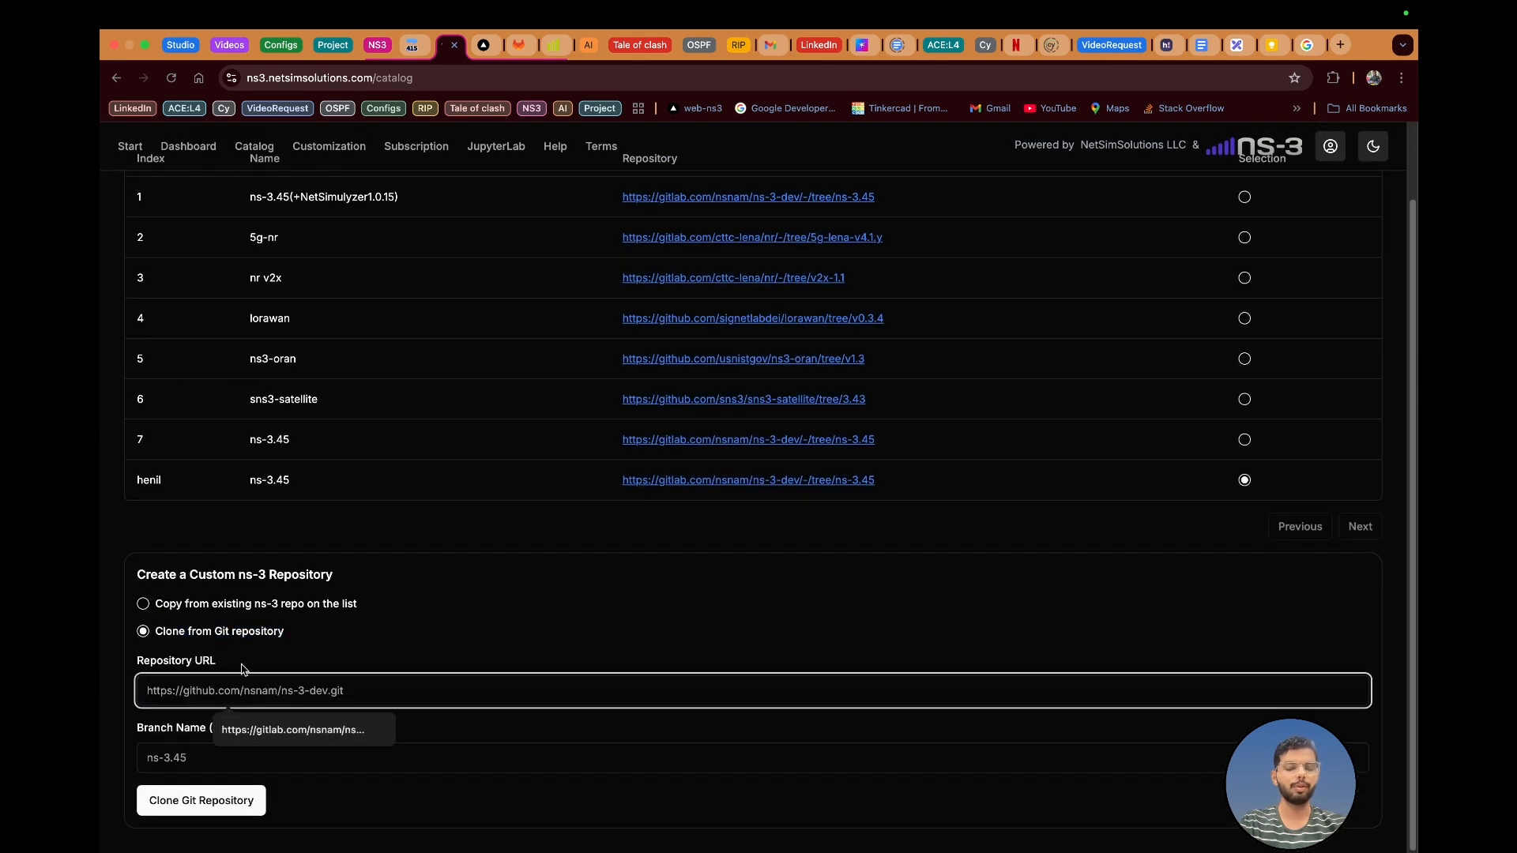
click(165, 755)
click(137, 731)
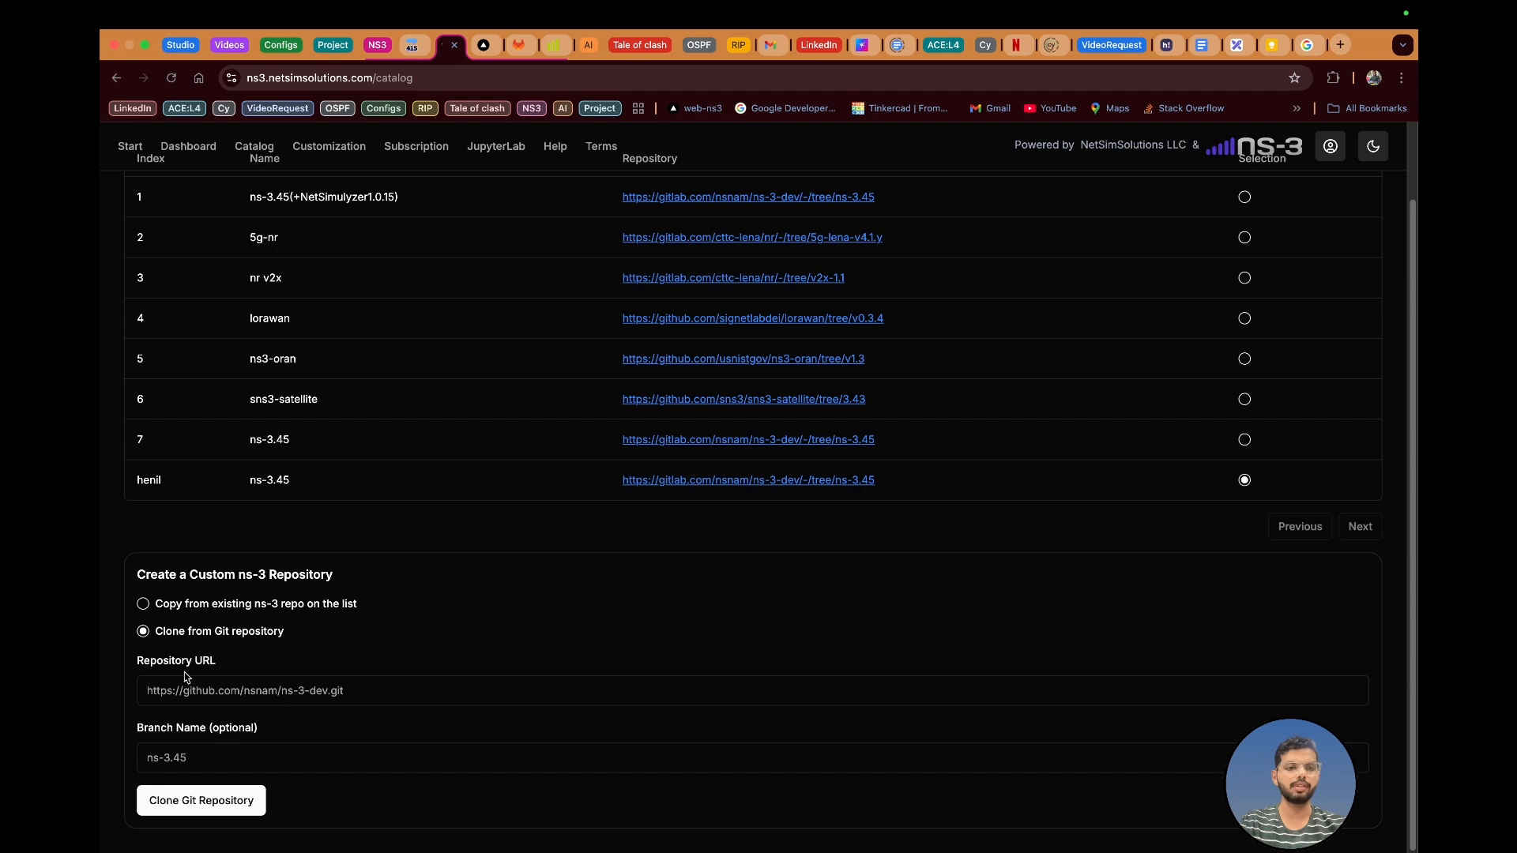
scroll(169, 495, up, 2)
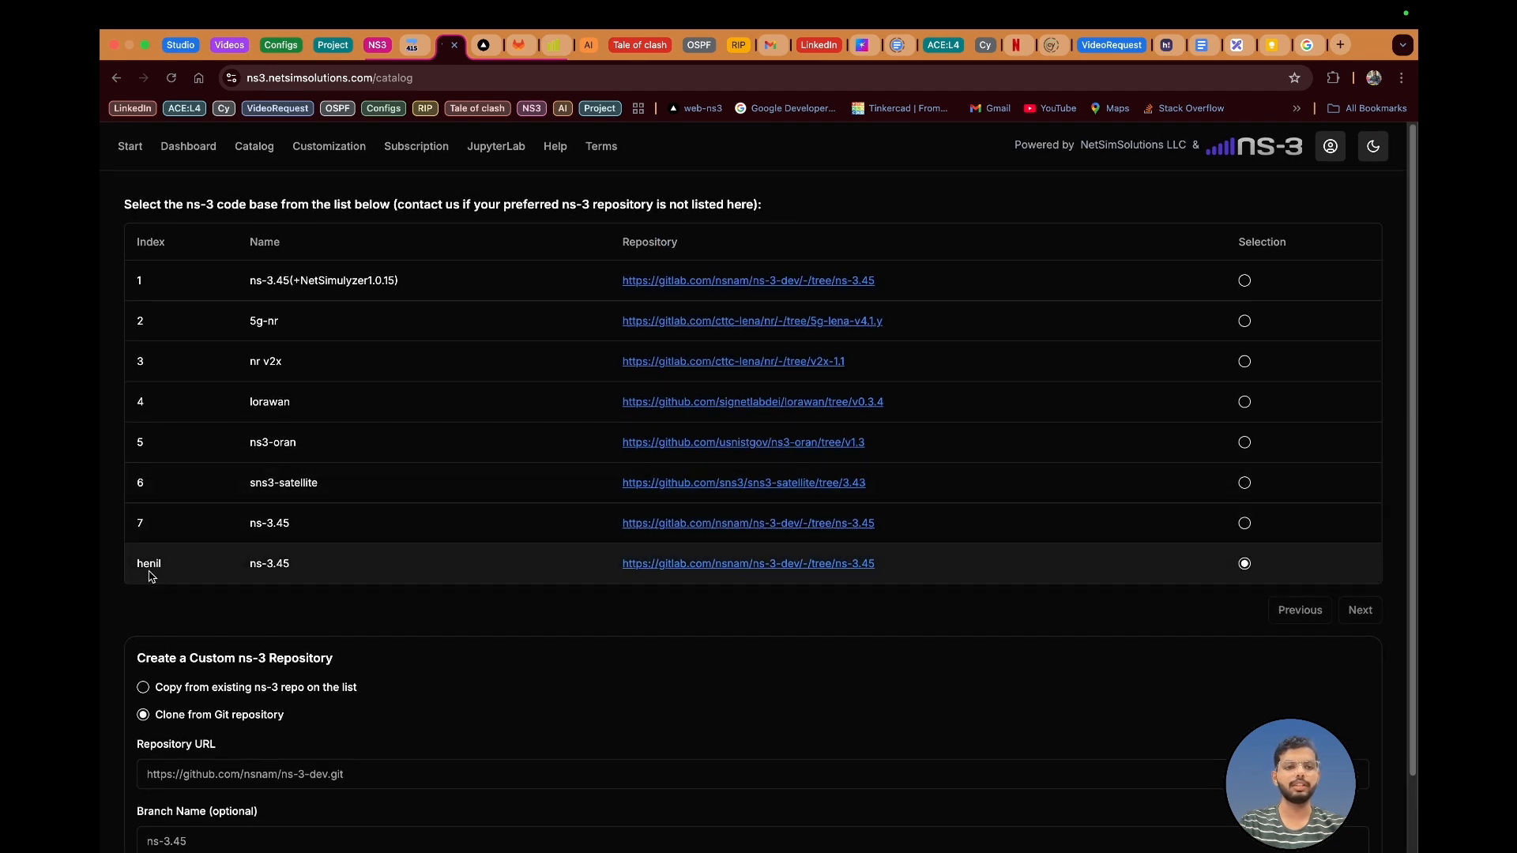
drag(137, 563, 335, 564)
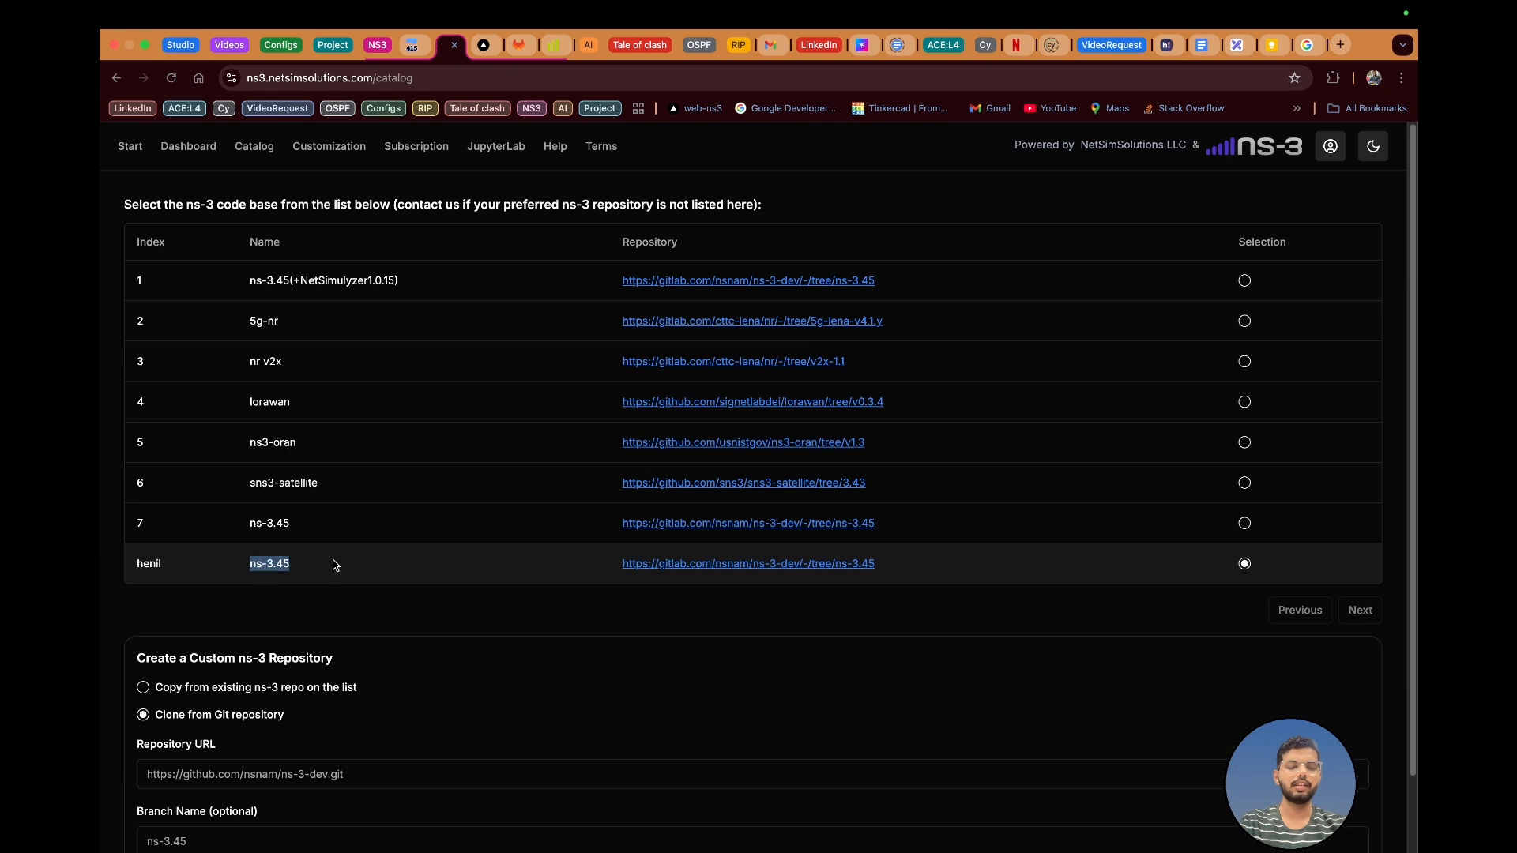
scroll(506, 687, down, 3)
scroll(698, 481, up, 3)
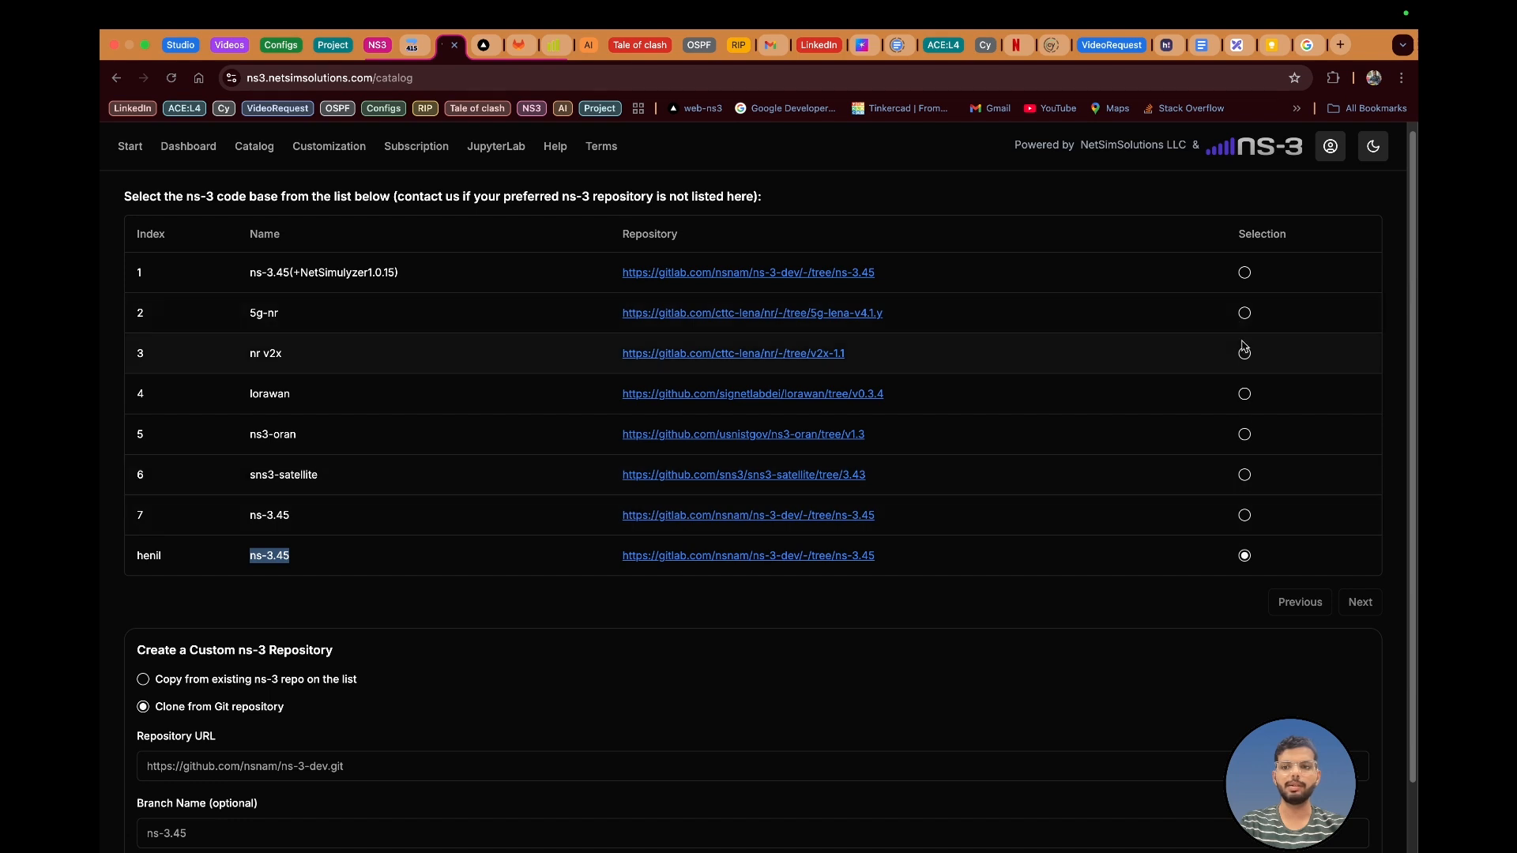
scroll(1185, 600, down, 2)
mouse_move(914, 847)
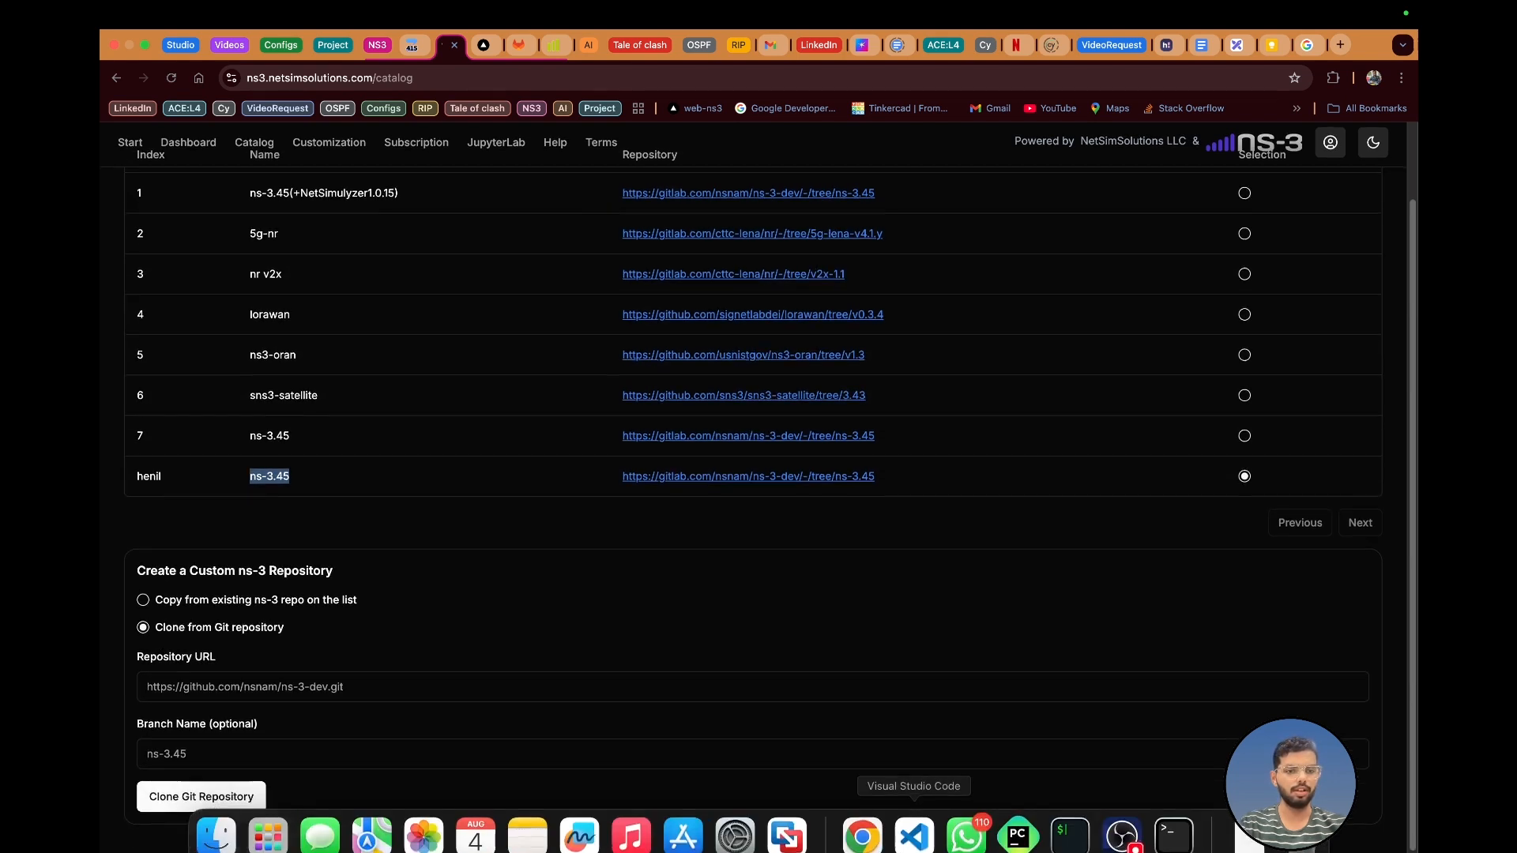
Create a custom ns-3 repository by copying the existing ns-3.45 code base at index 7.
click(143, 599)
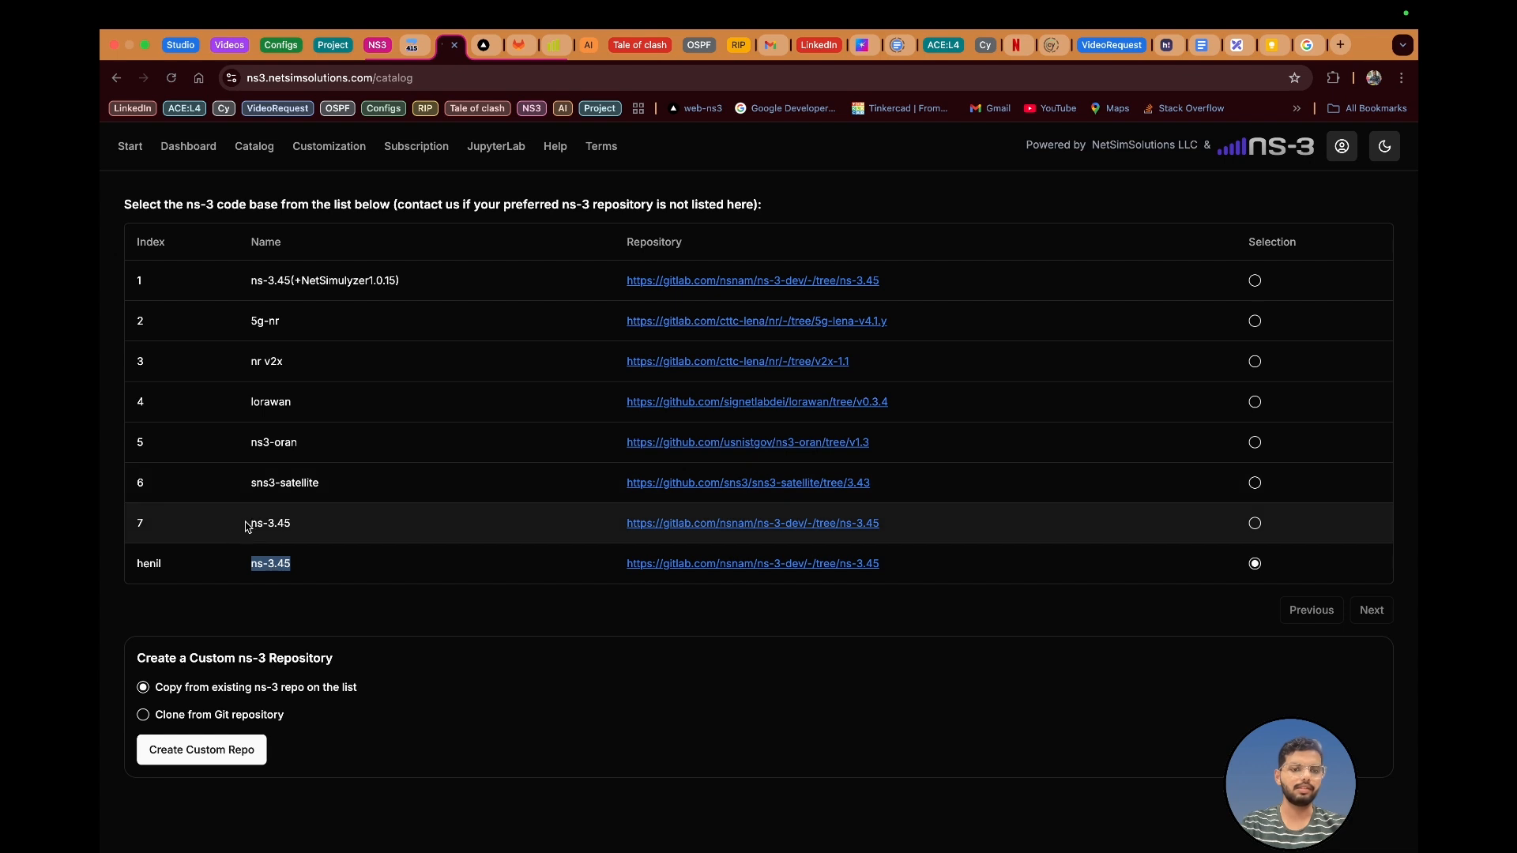
drag(250, 524, 342, 527)
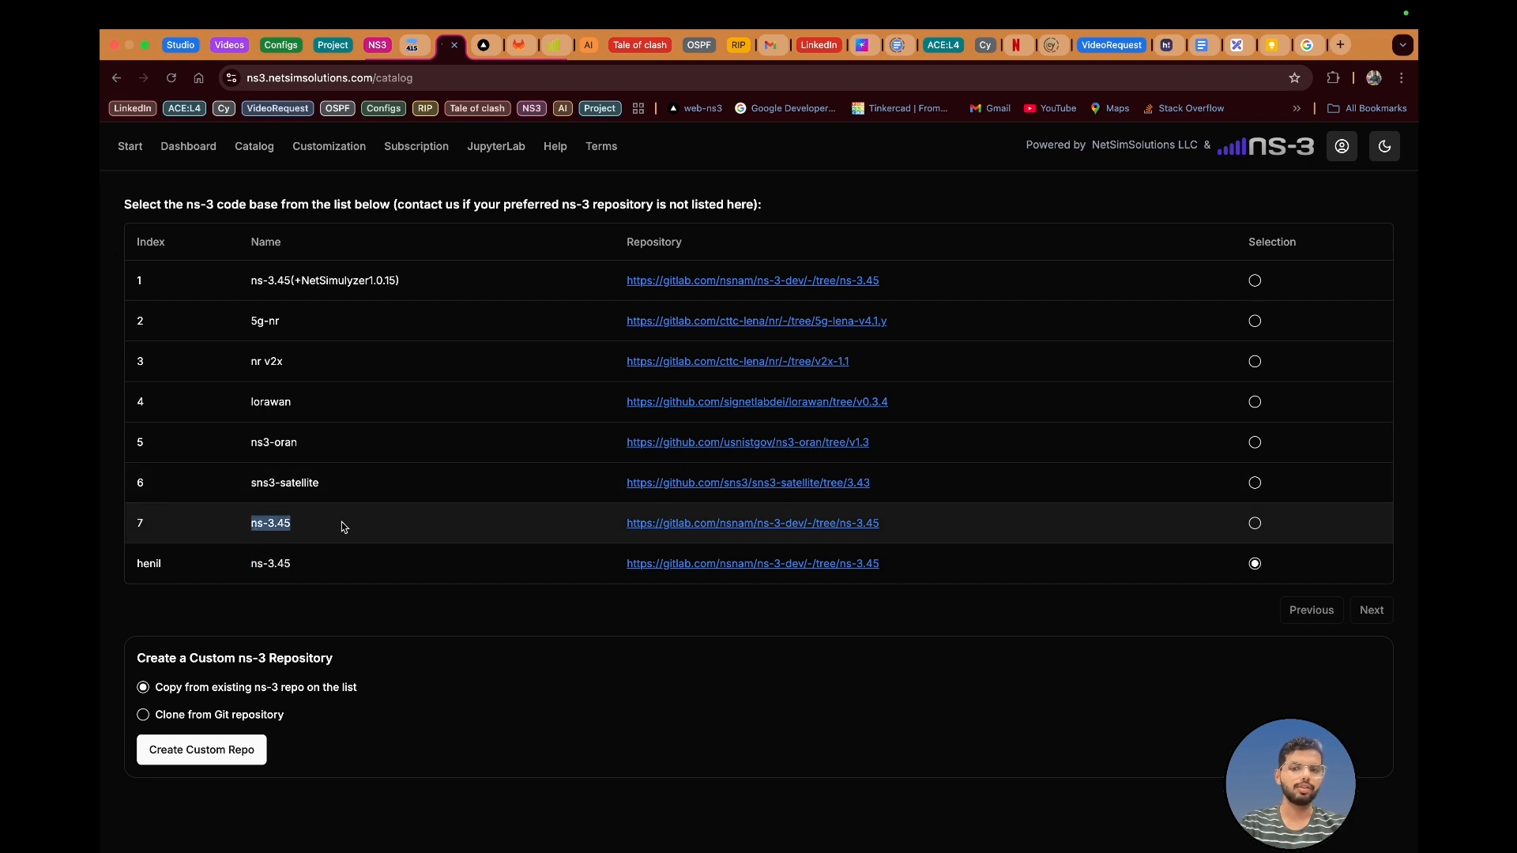
click(1254, 523)
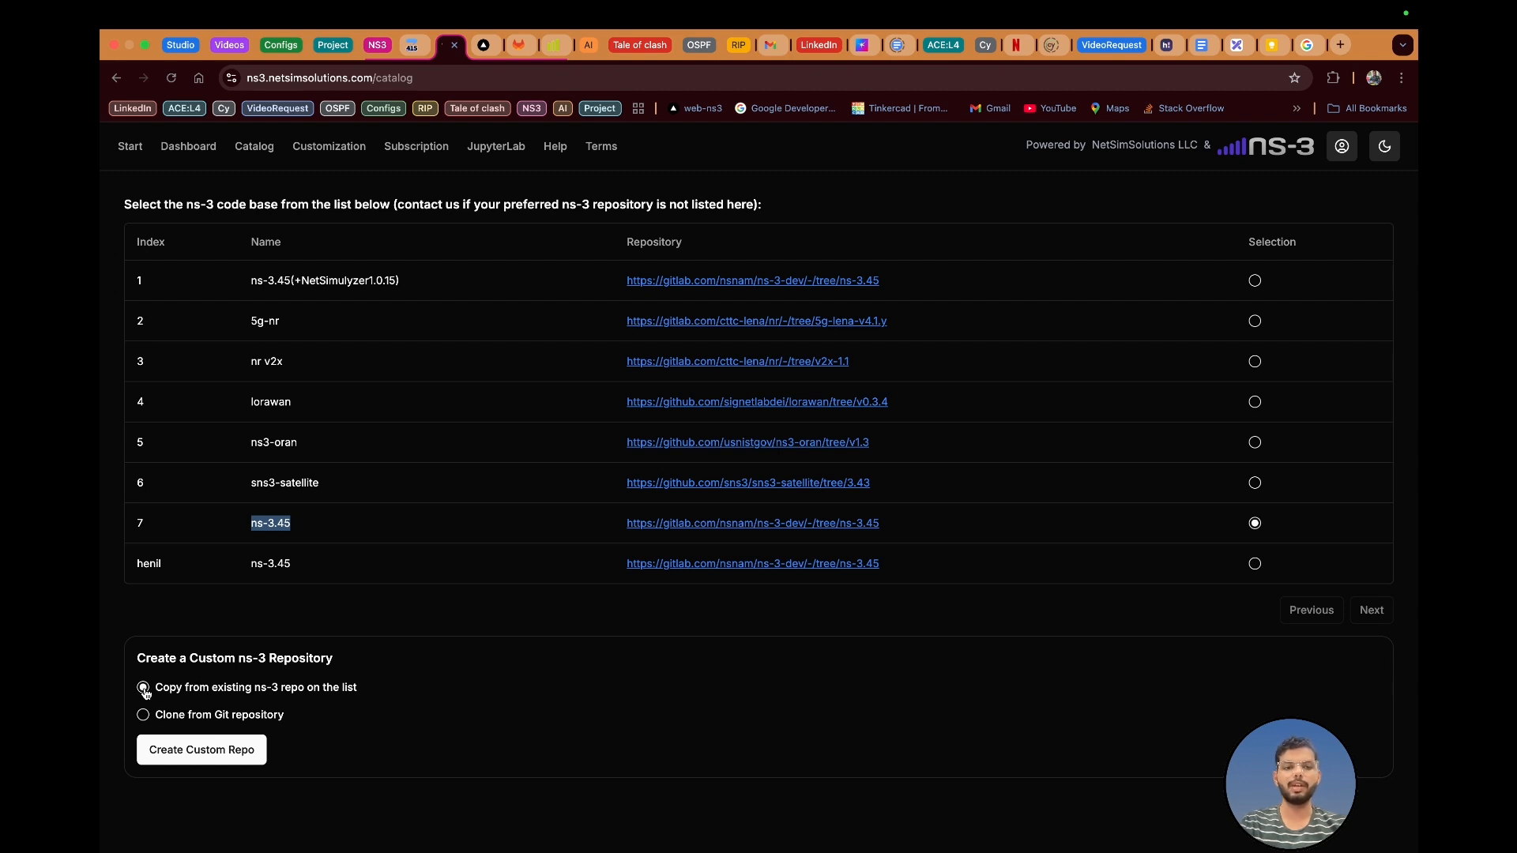
click(230, 751)
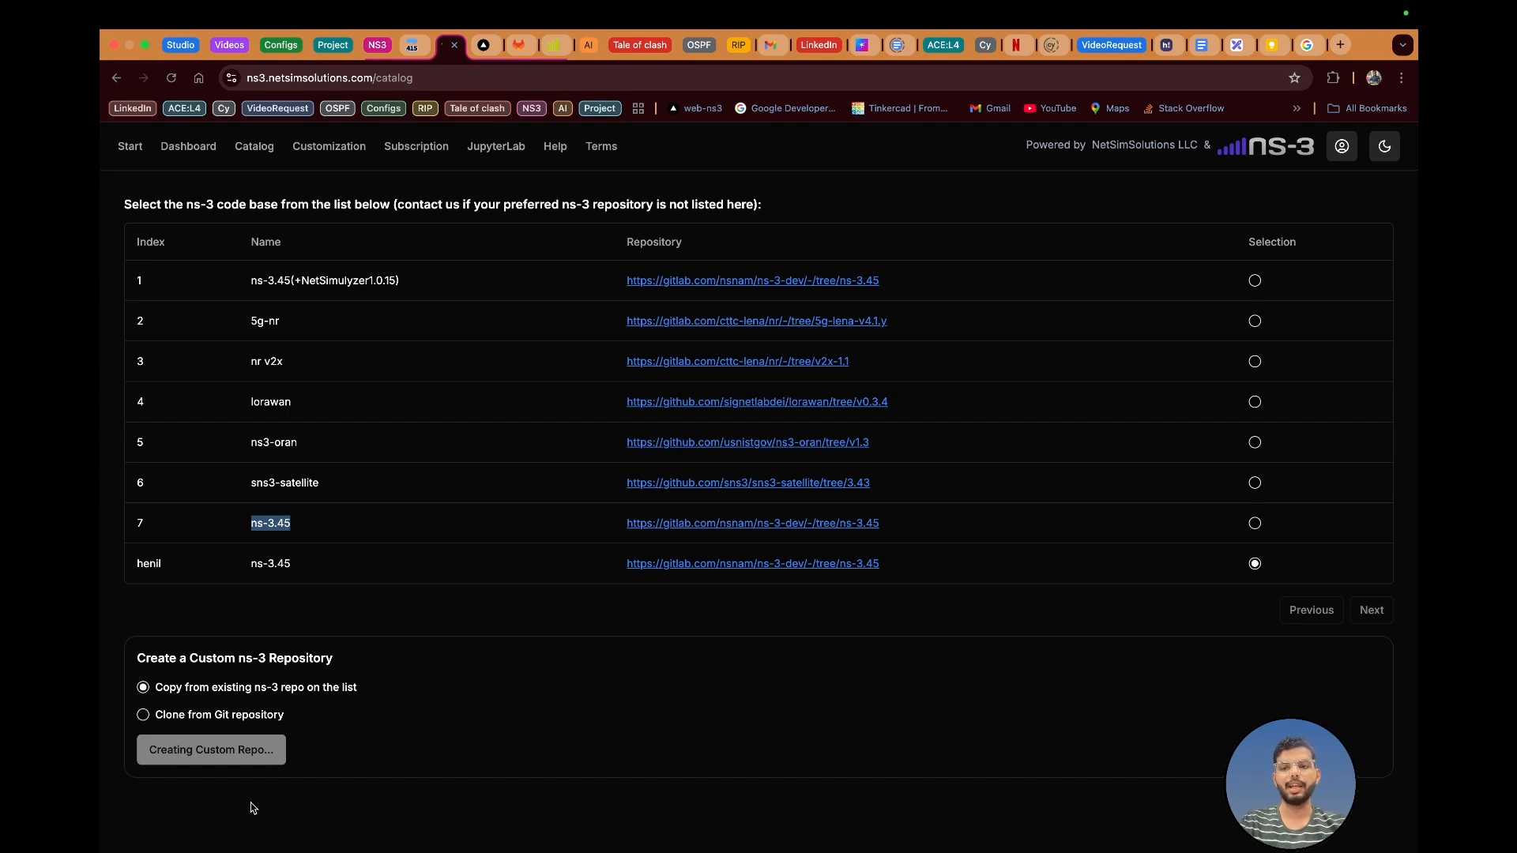
drag(135, 564, 180, 567)
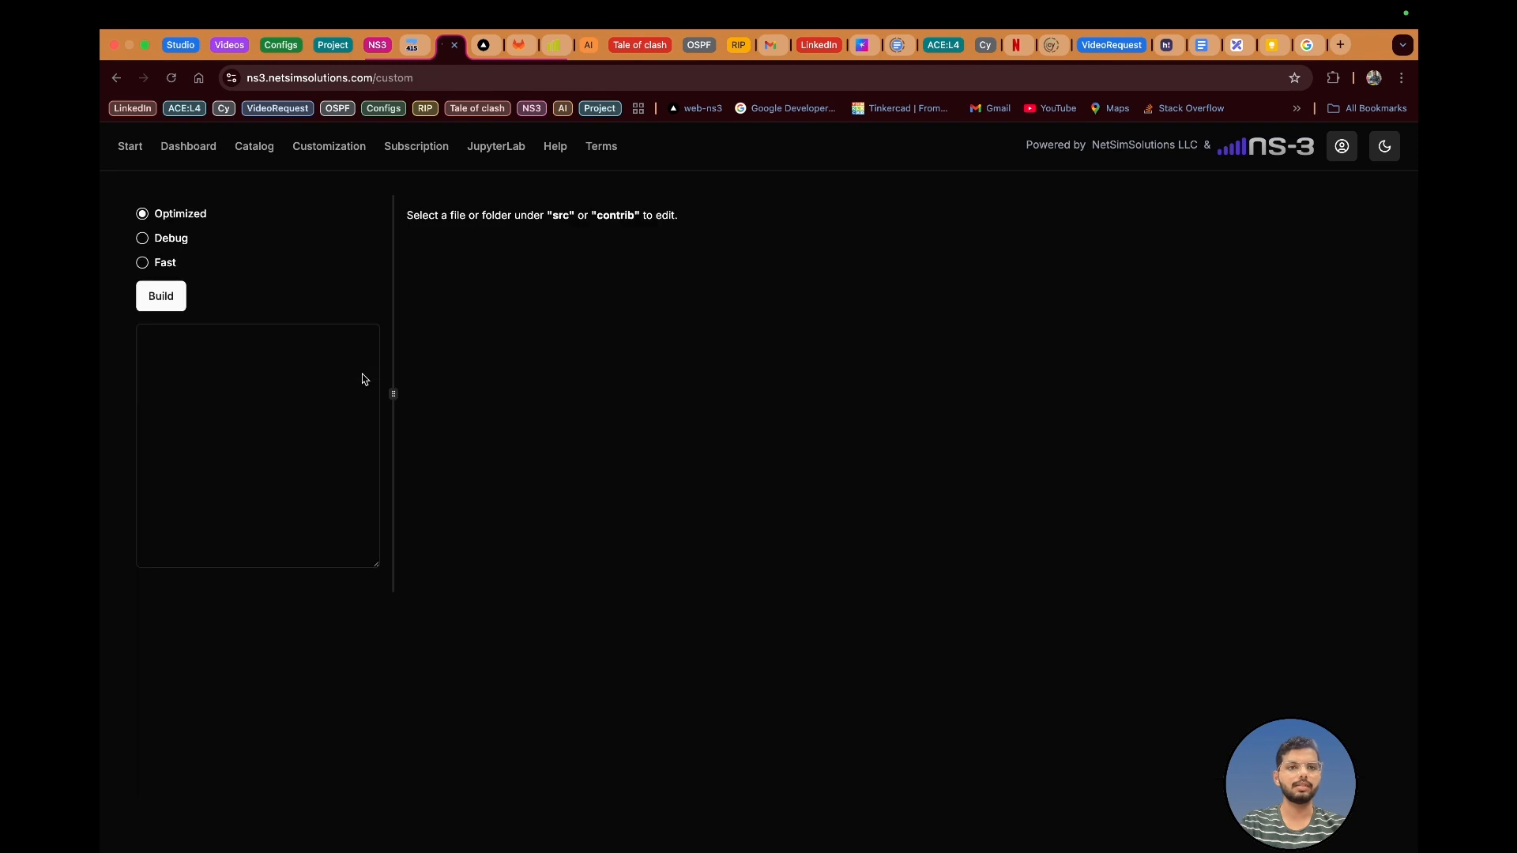
Choose the Debug build mode for the custom ns-3 repository.
click(142, 215)
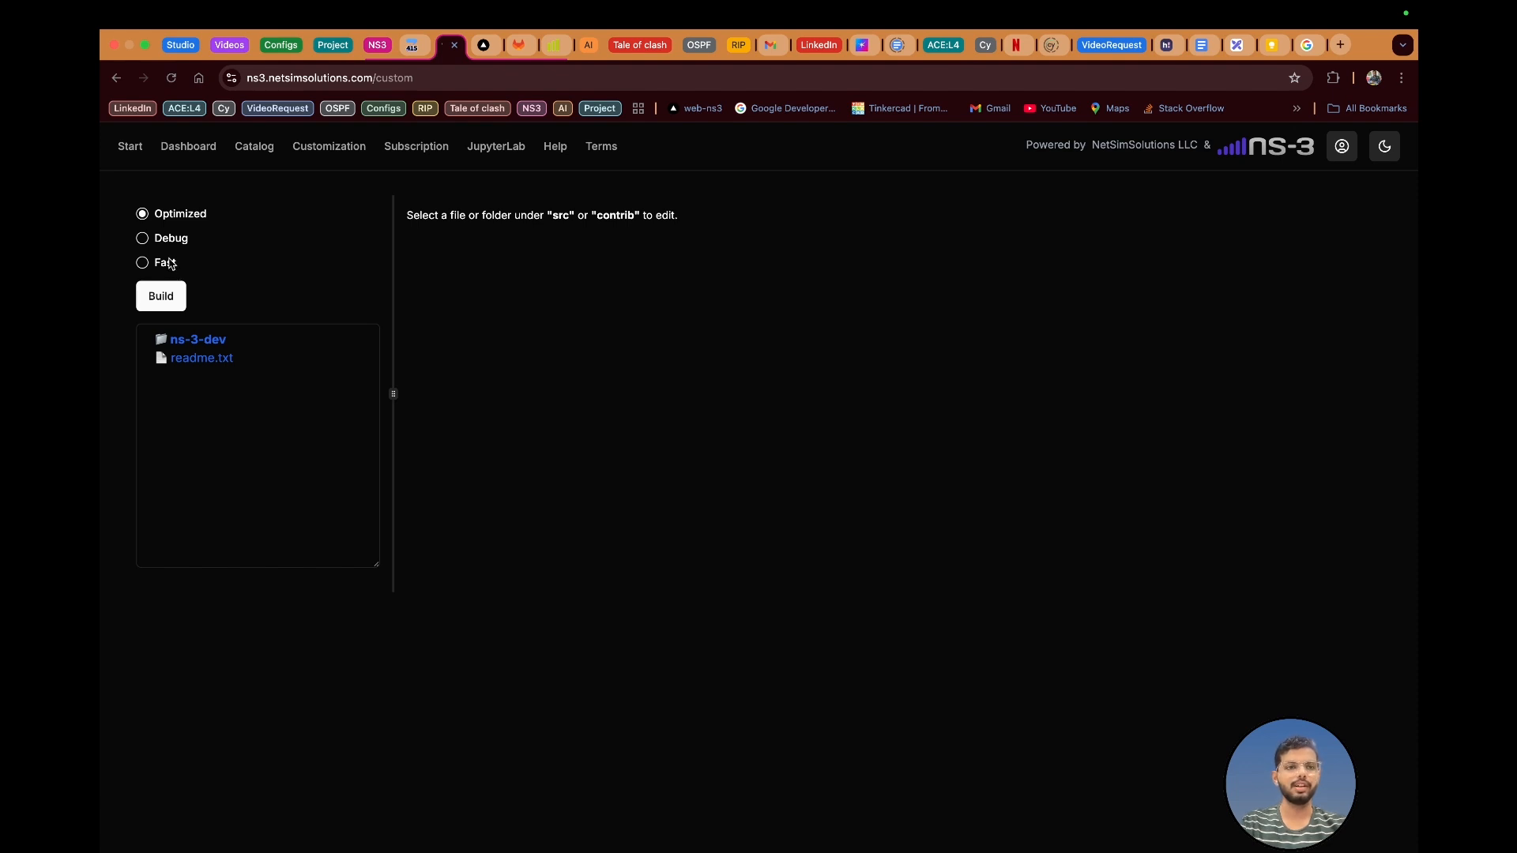
click(142, 239)
click(142, 264)
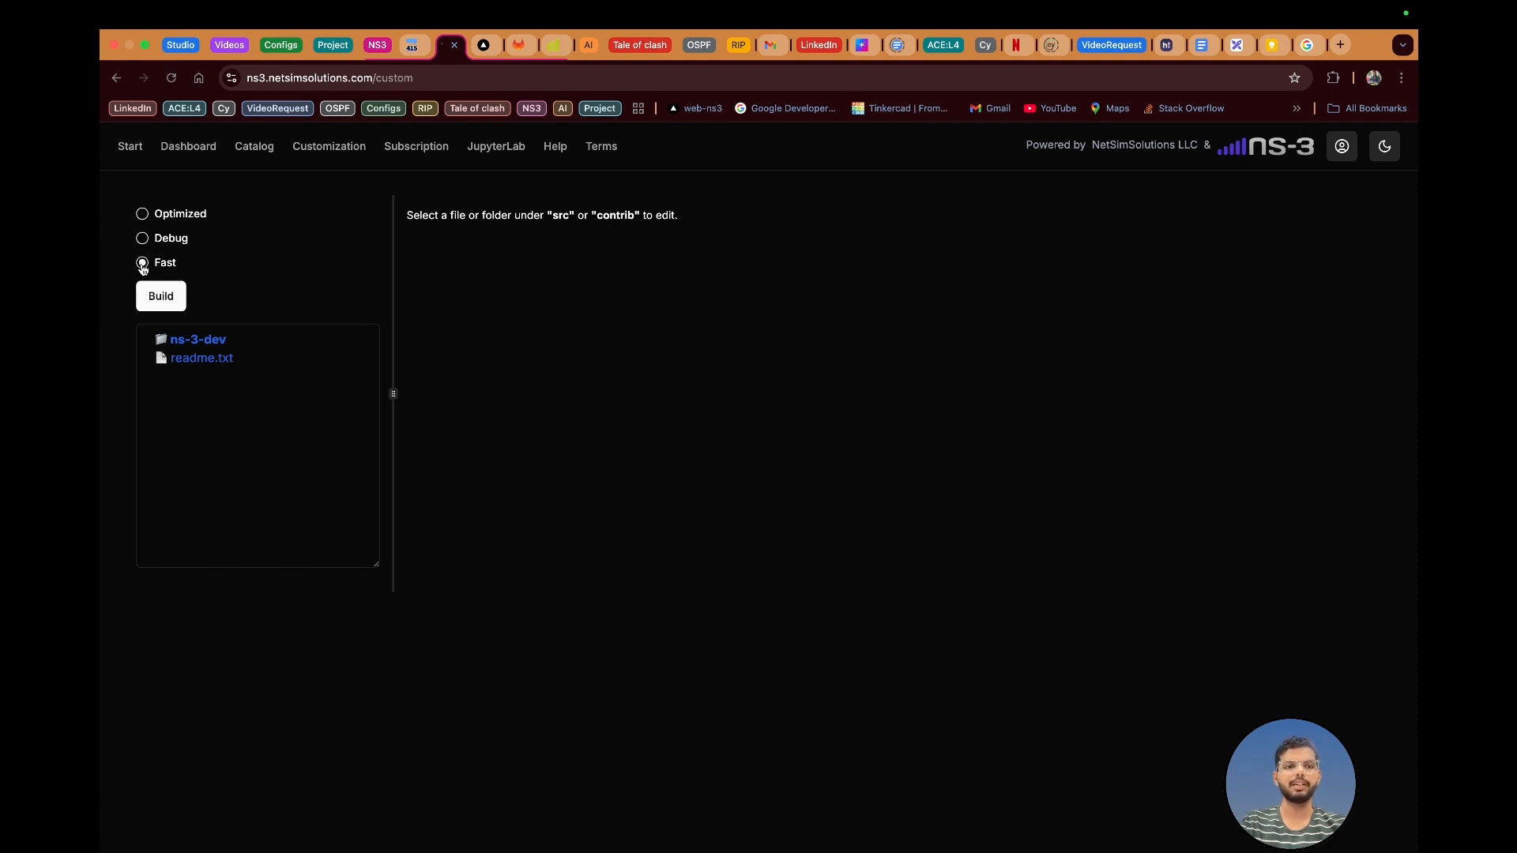
click(142, 239)
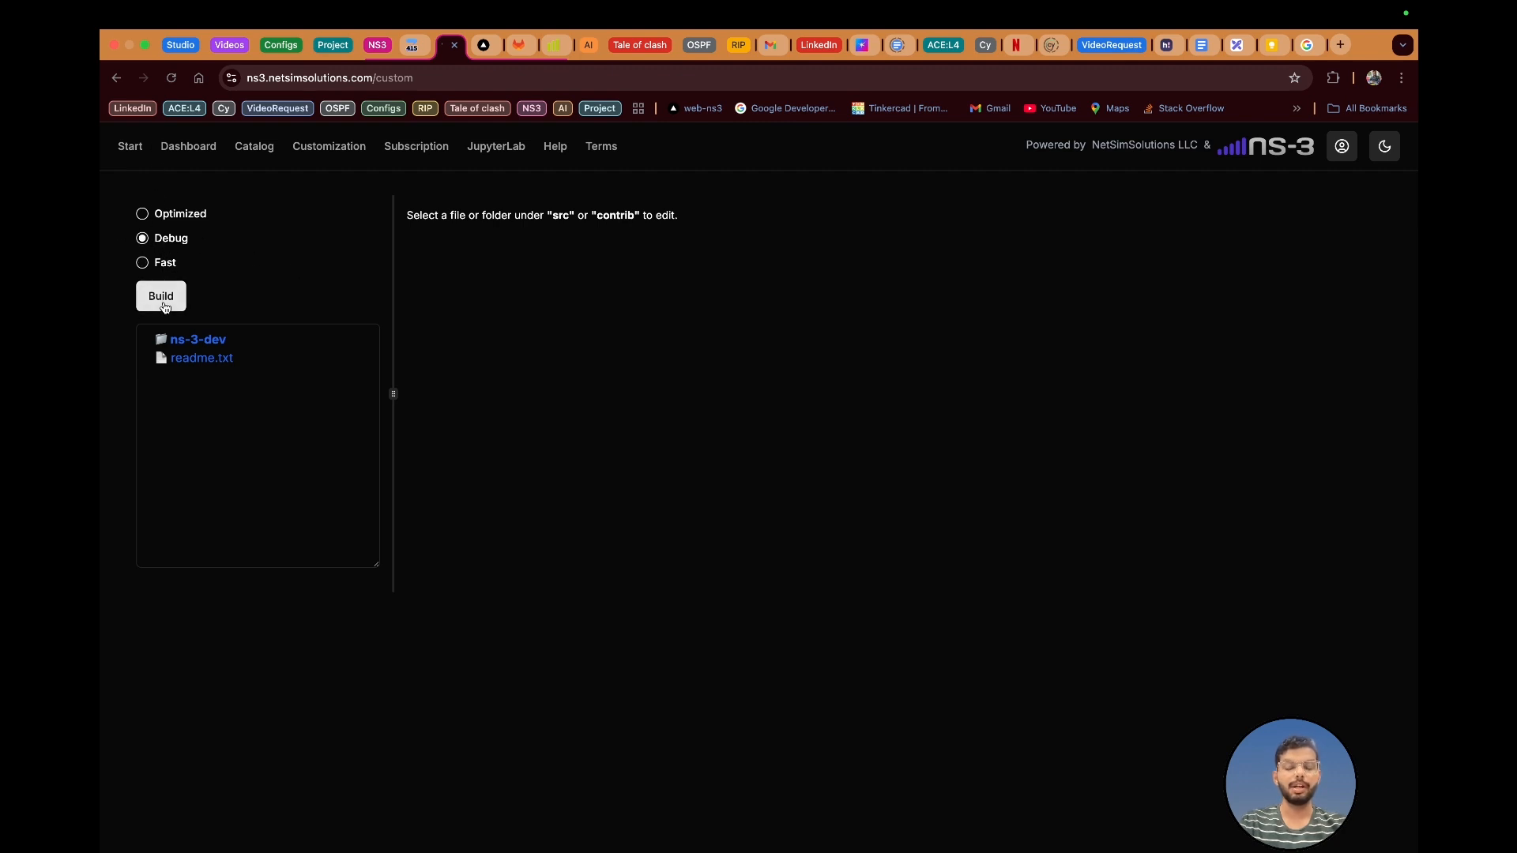
Expand the ns-3-dev folder, look through its files and subfolders, and open its src folder.
click(196, 341)
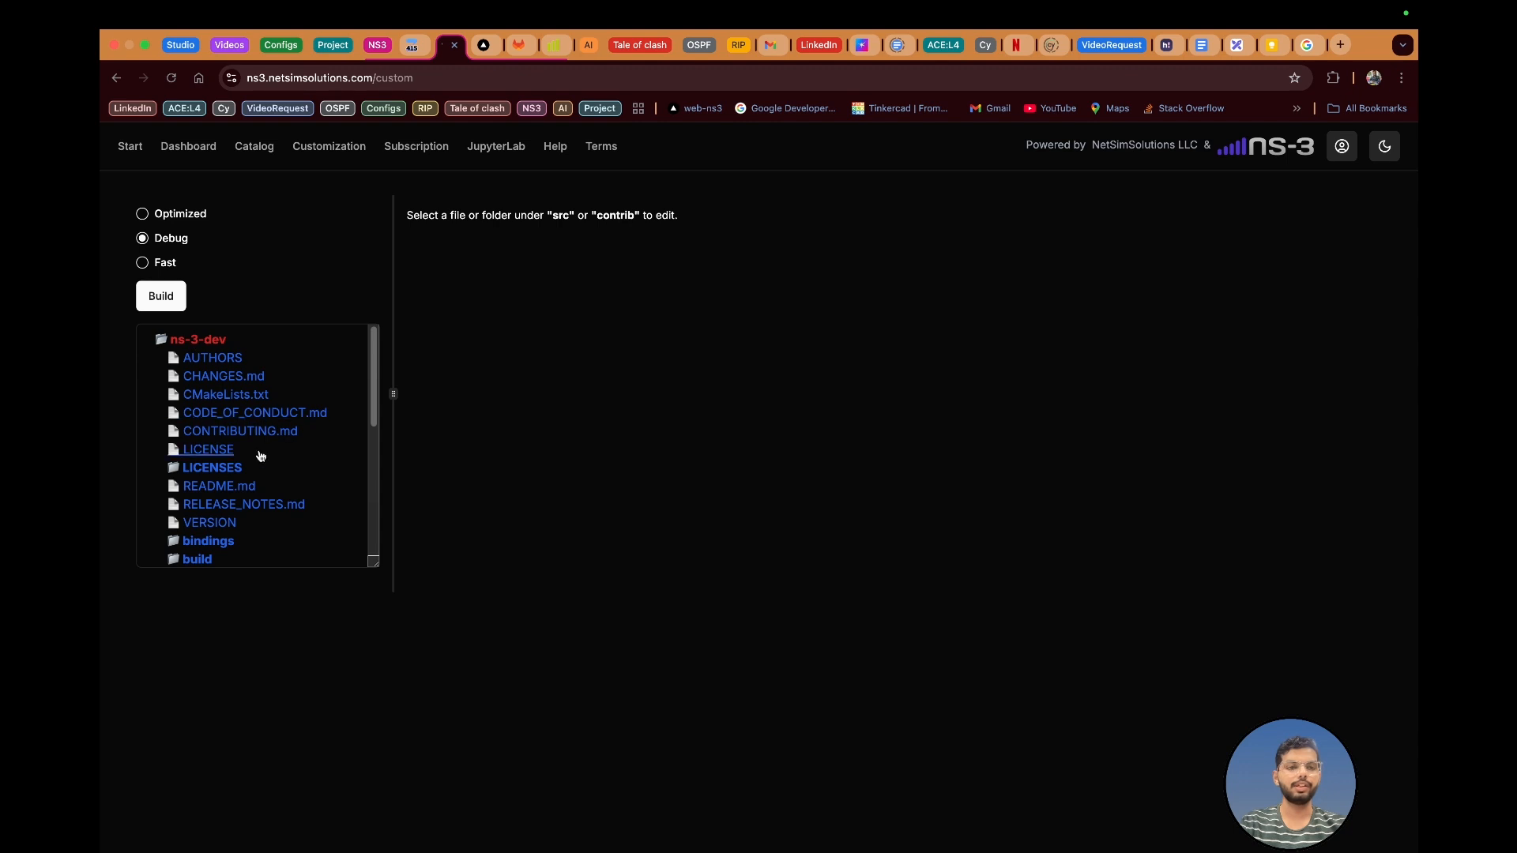
scroll(253, 491, down, 5)
scroll(254, 490, up, 5)
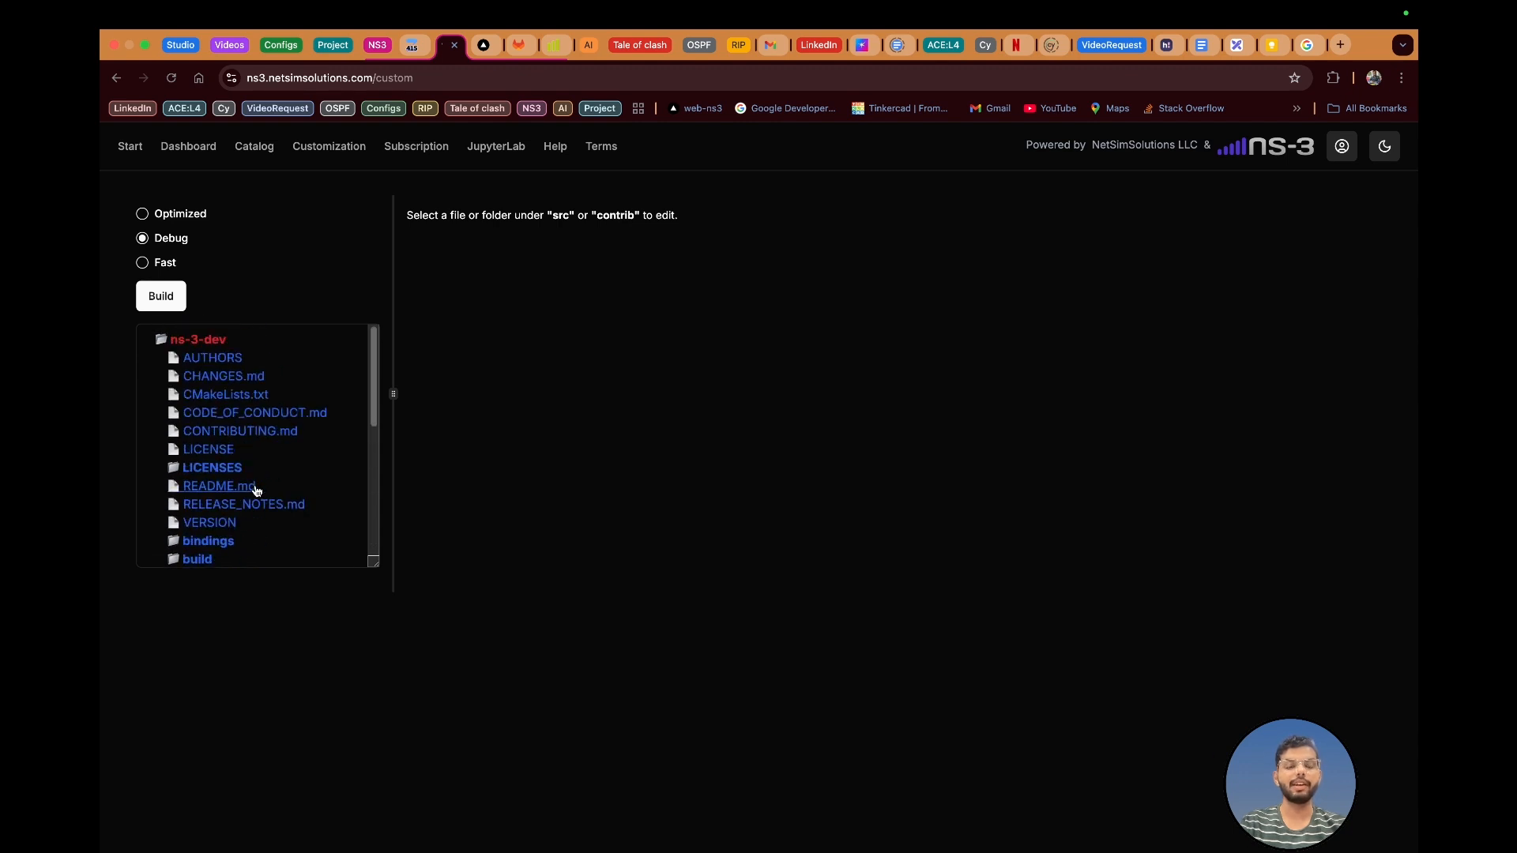
scroll(256, 491, down, 5)
scroll(256, 491, up, 5)
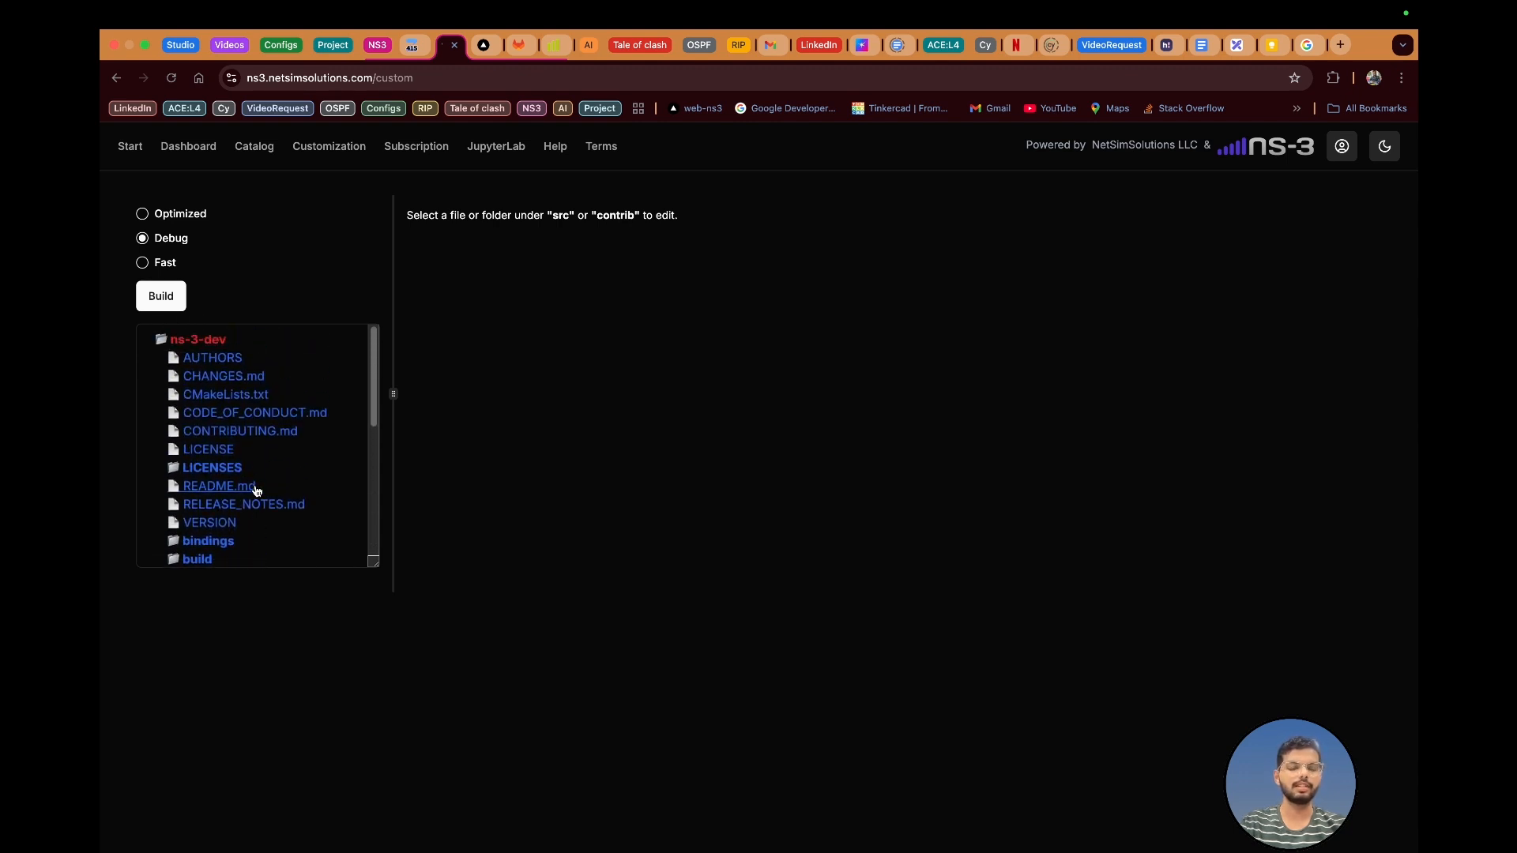
scroll(256, 491, down, 3)
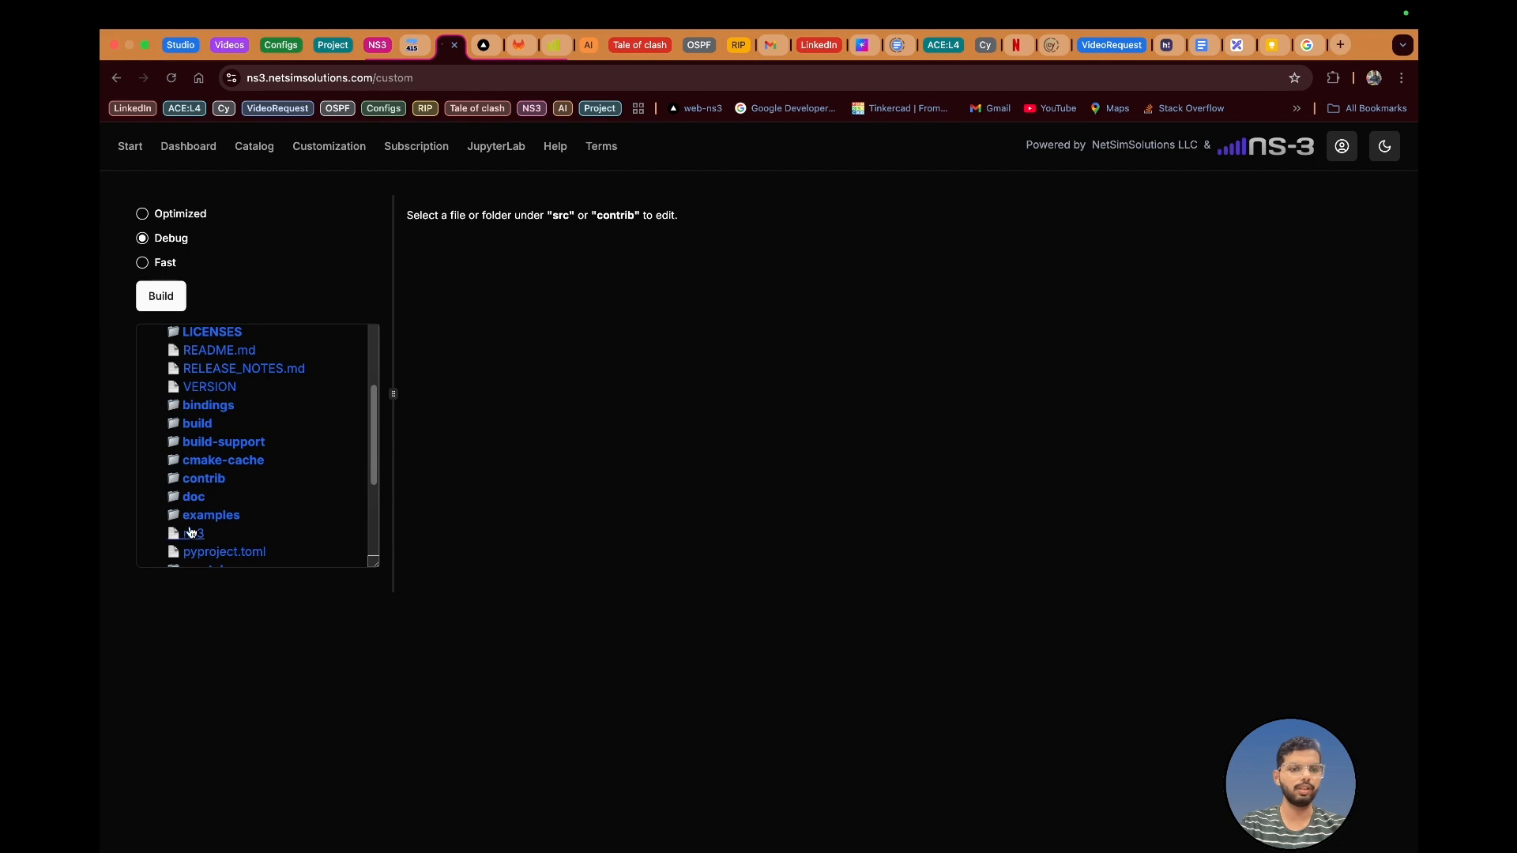
scroll(196, 429, up, 3)
scroll(205, 506, down, 3)
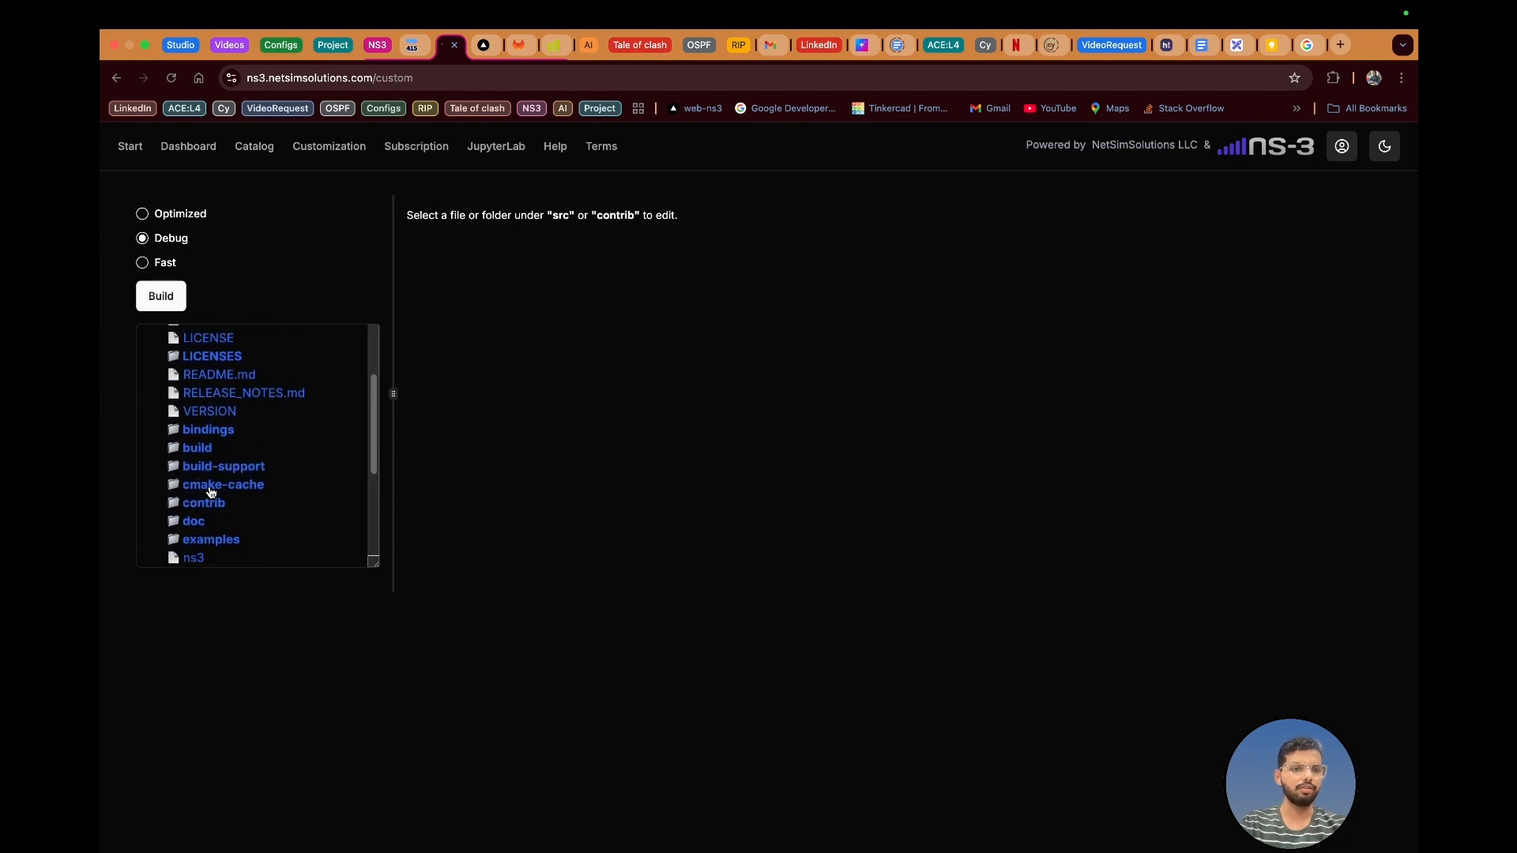
scroll(220, 531, down, 2)
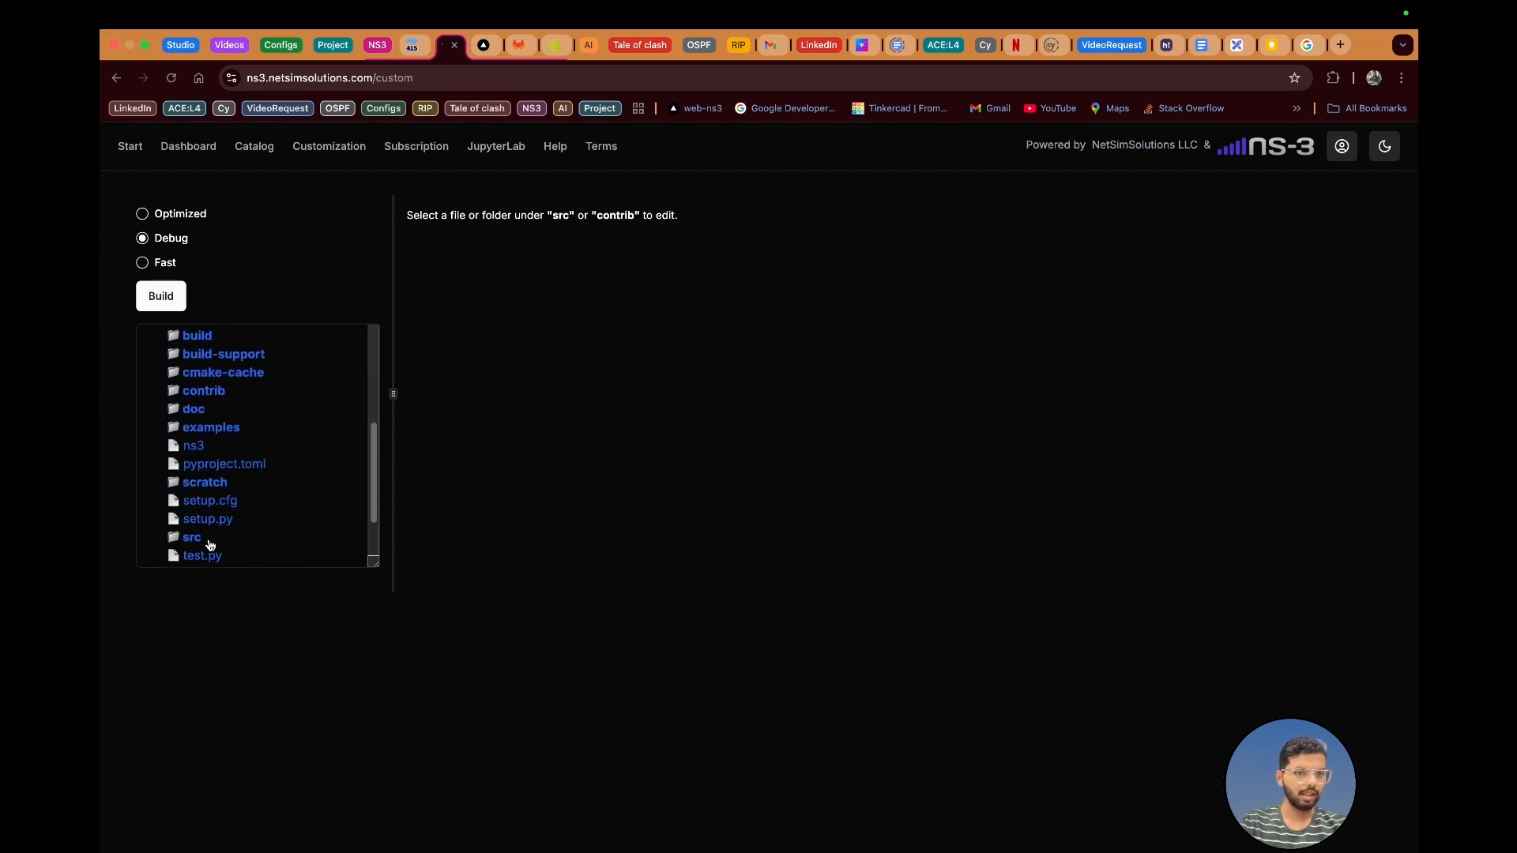
click(190, 540)
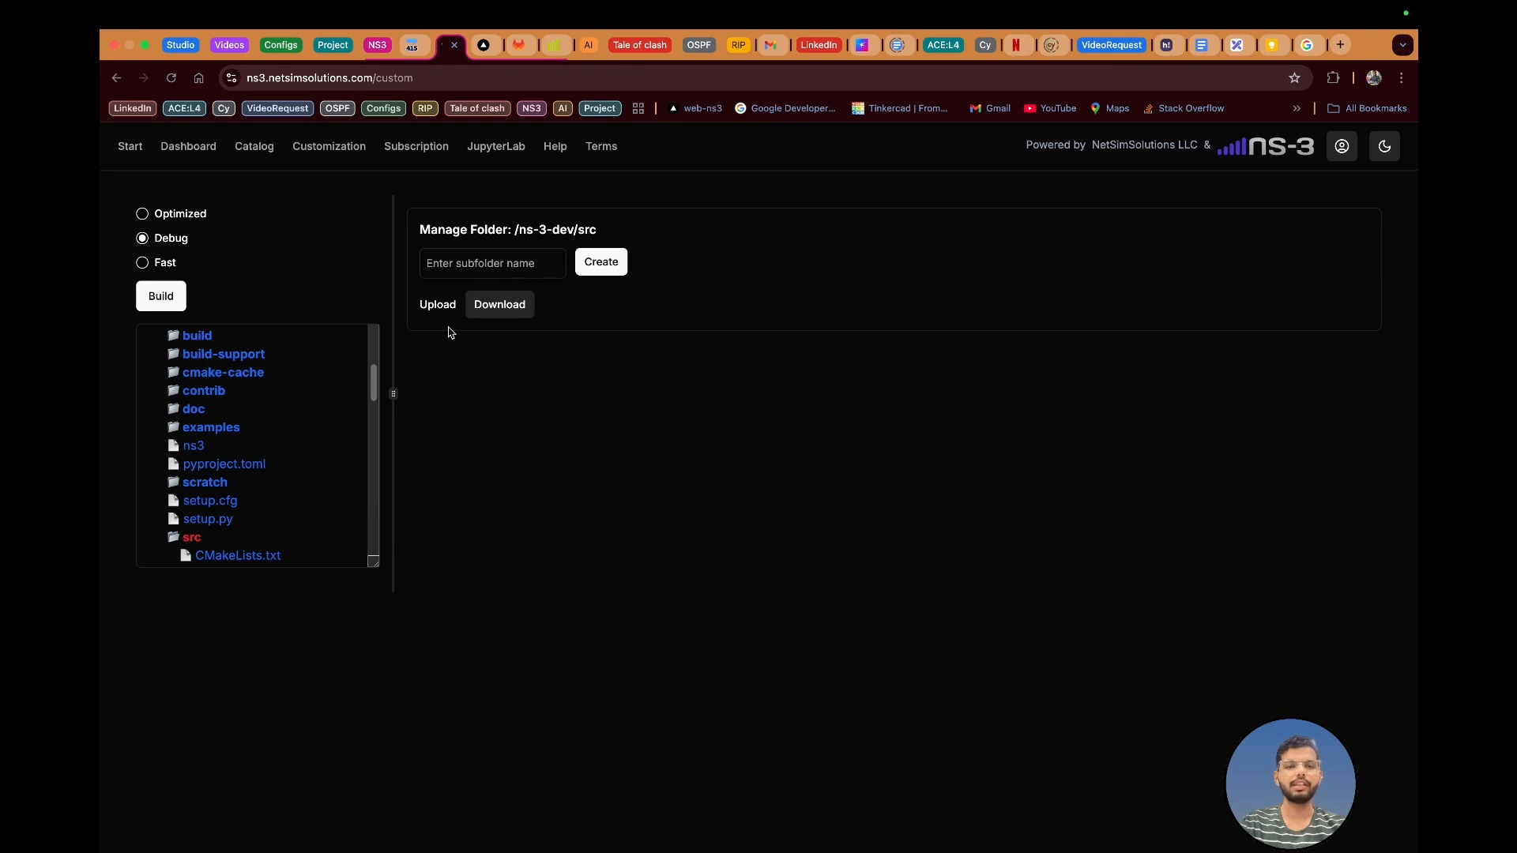
scroll(253, 490, down, 1)
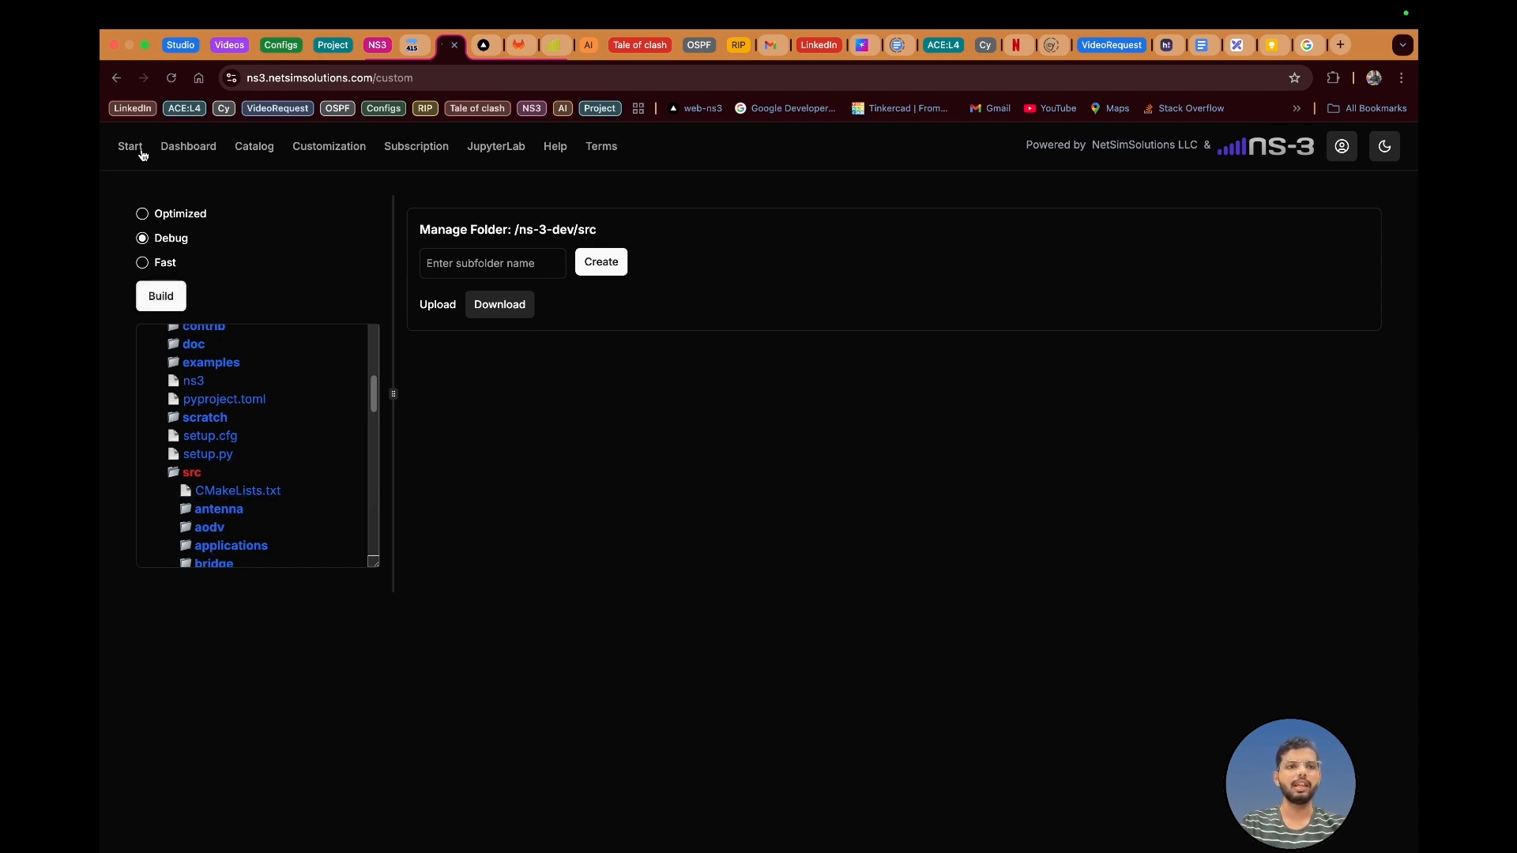
Look at the build job on the simulation dashboard and open an option from its actions.
click(190, 150)
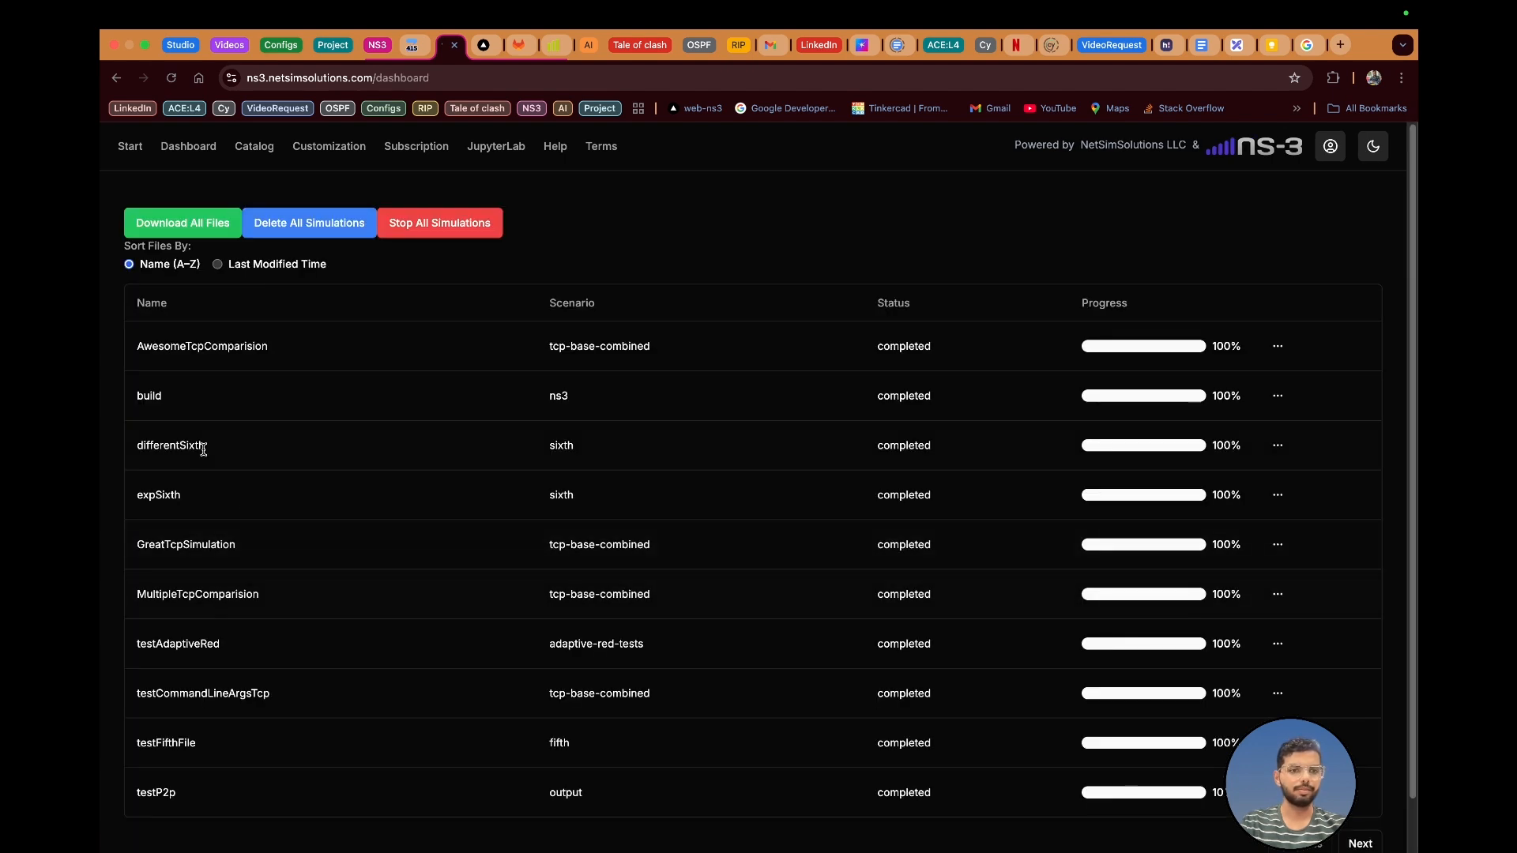
drag(137, 396, 164, 395)
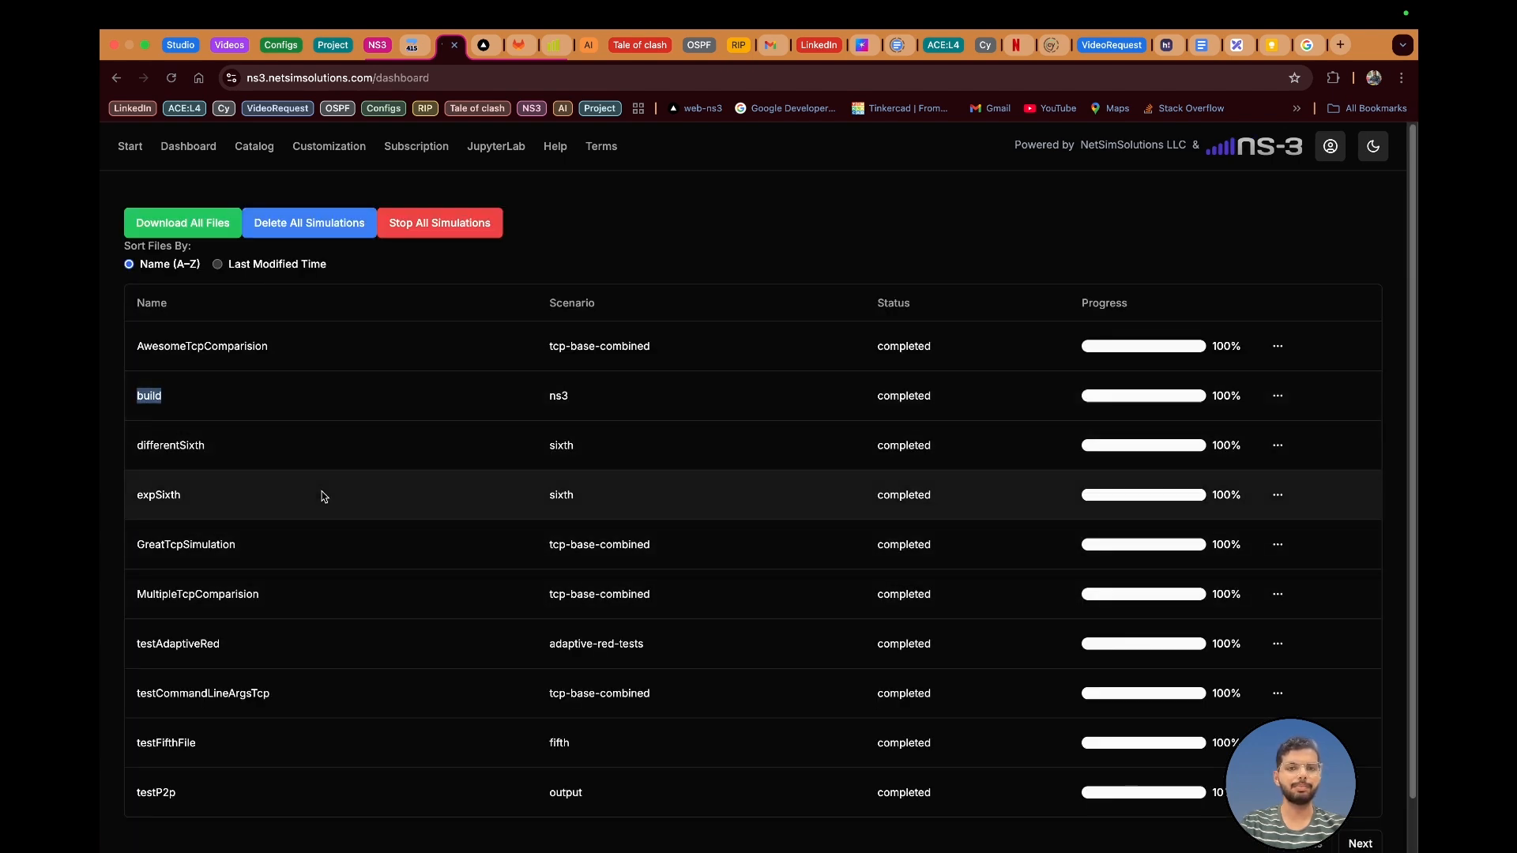
click(1277, 396)
click(1246, 423)
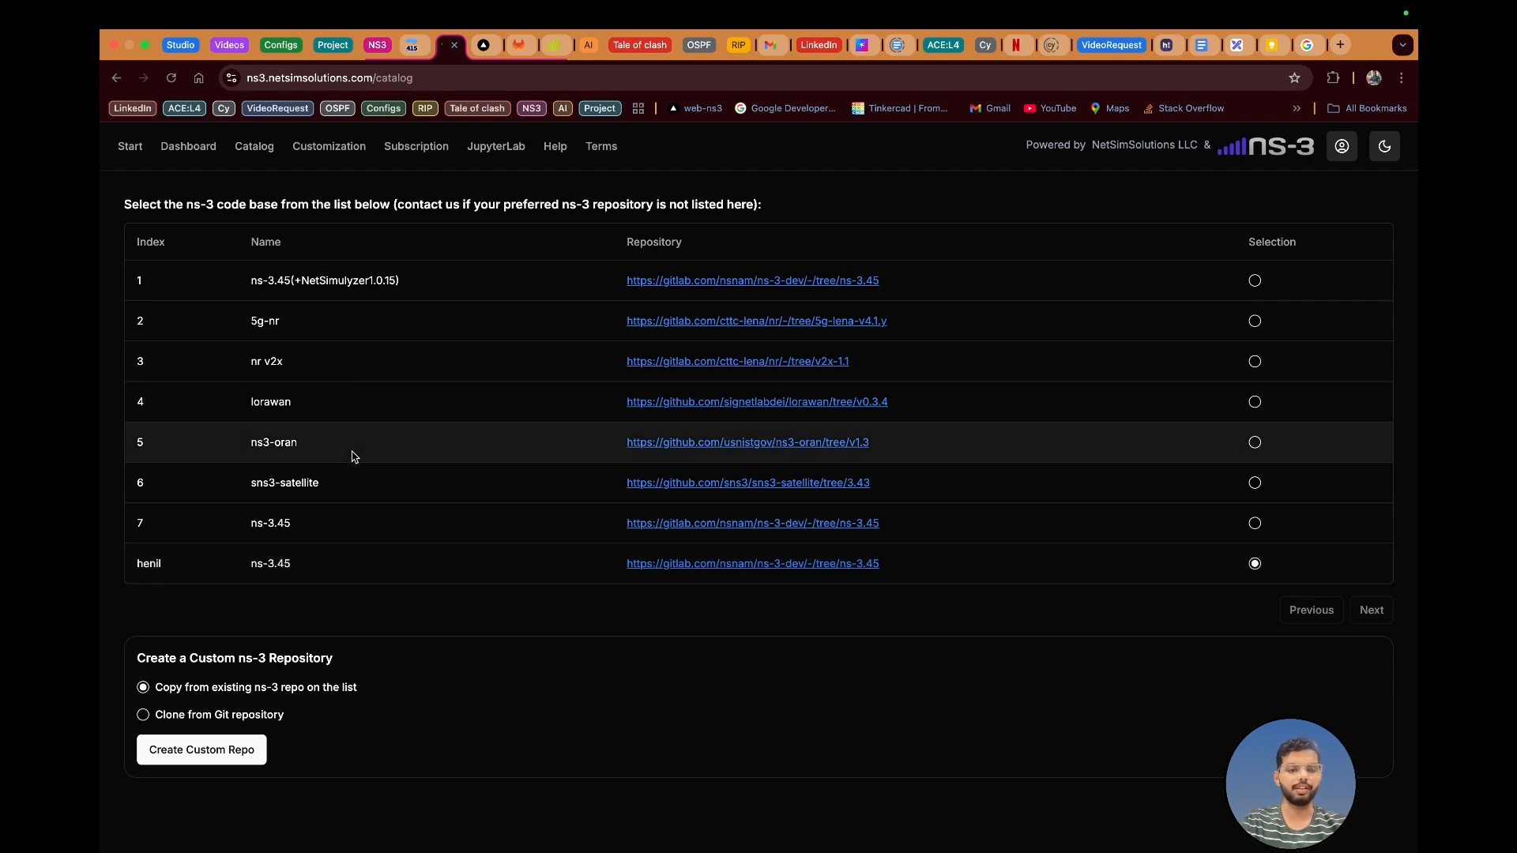
click(143, 716)
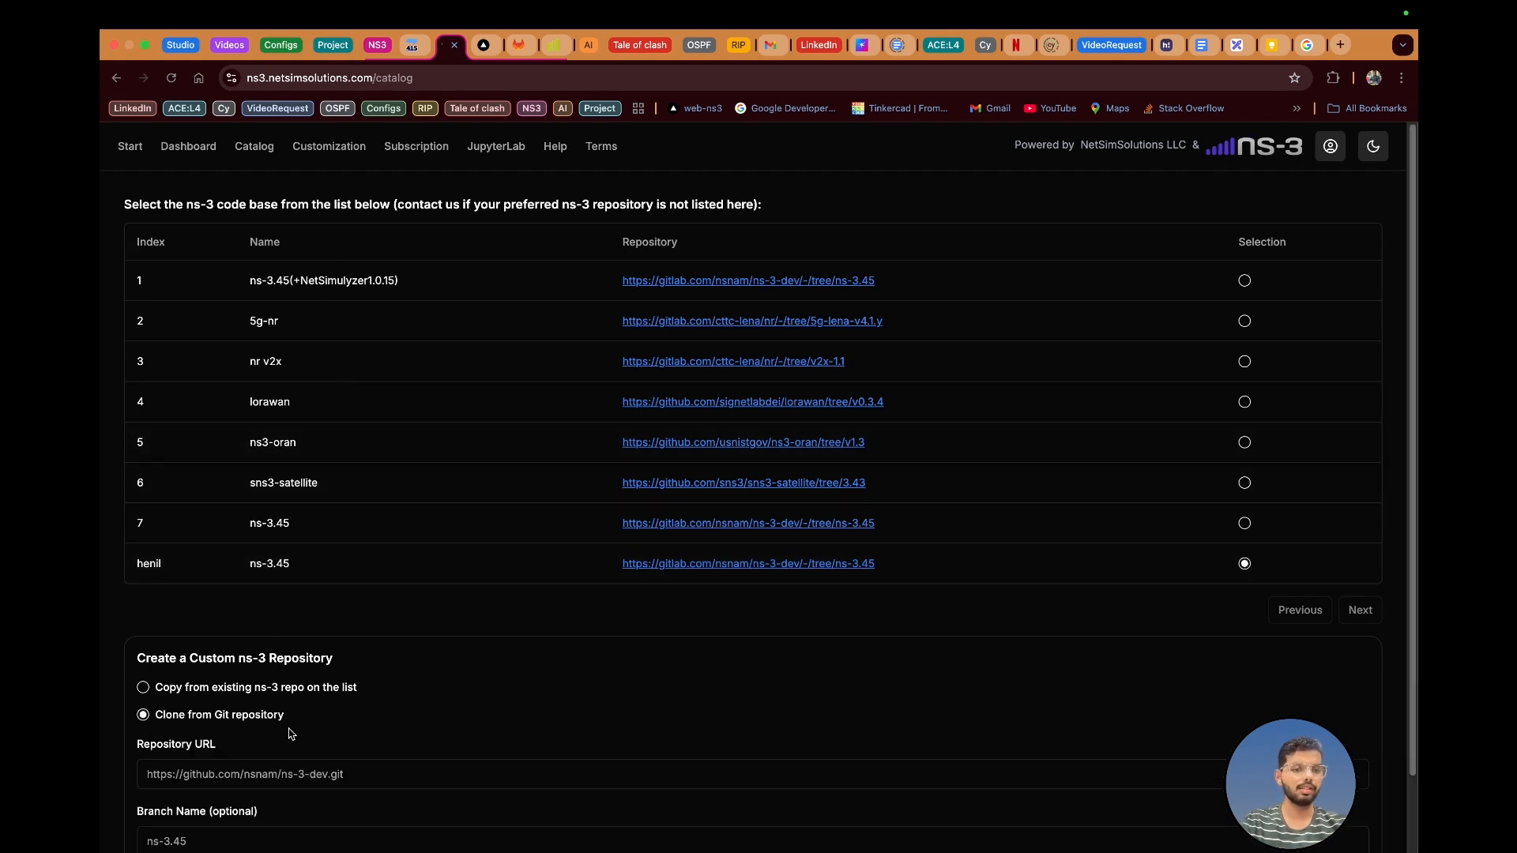
scroll(305, 763, down, 2)
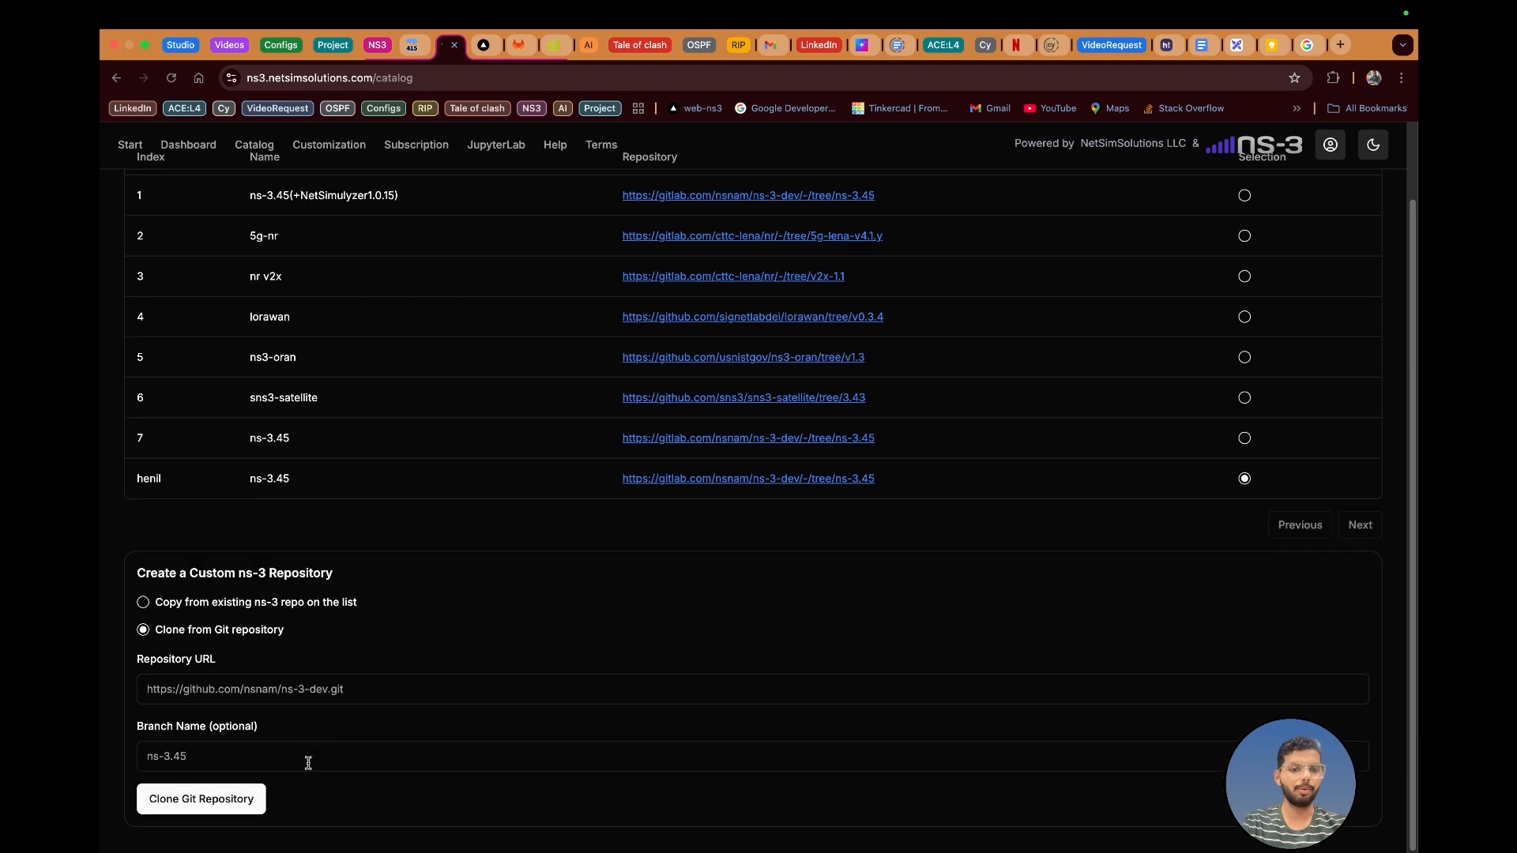
click(321, 685)
click(326, 730)
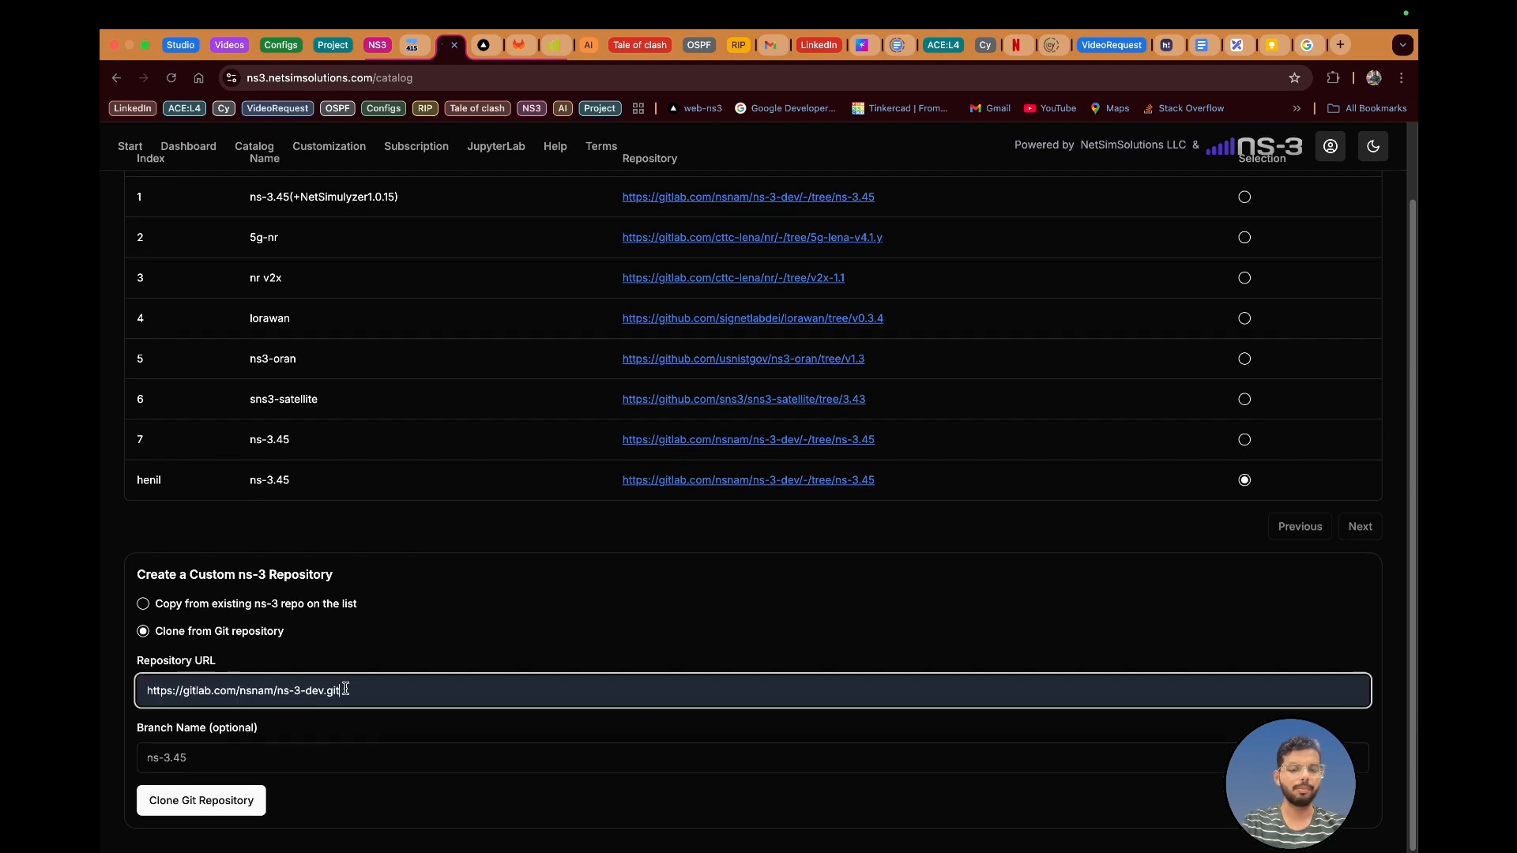
drag(379, 689, 101, 688)
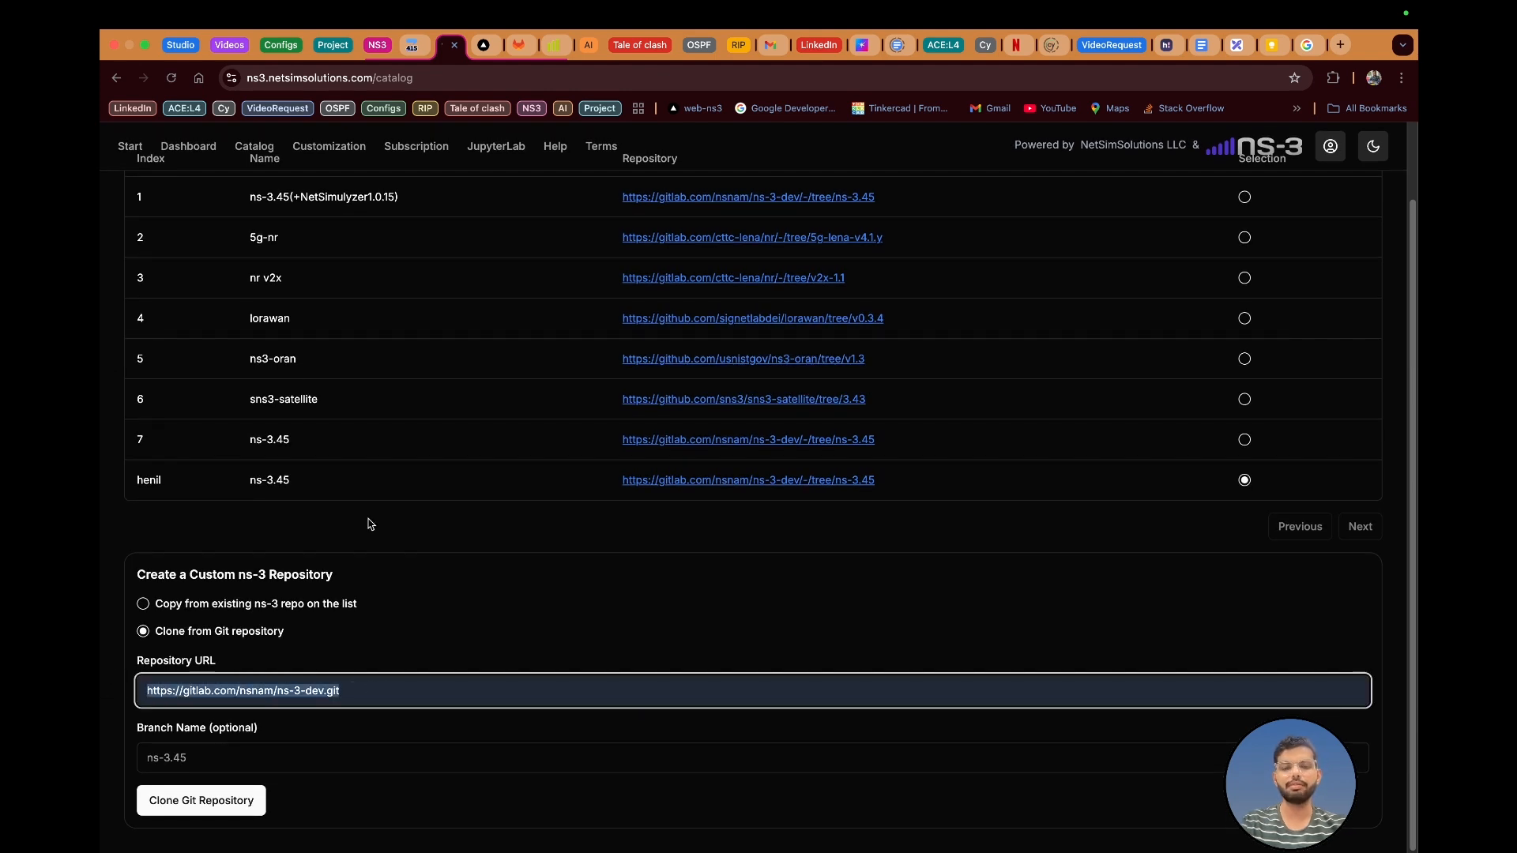
scroll(370, 525, up, 2)
scroll(365, 532, down, 2)
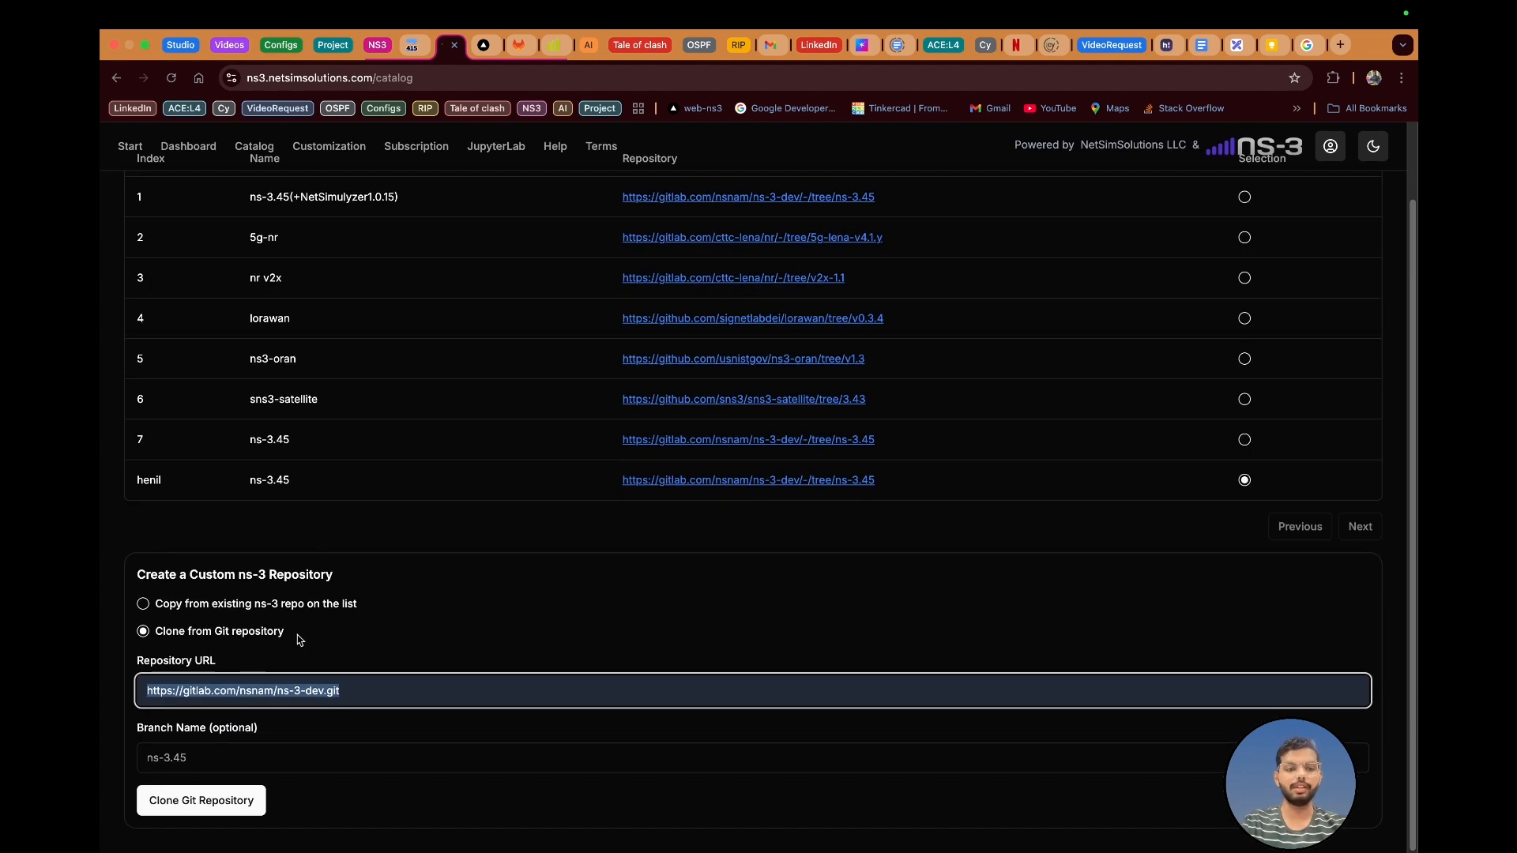
click(360, 672)
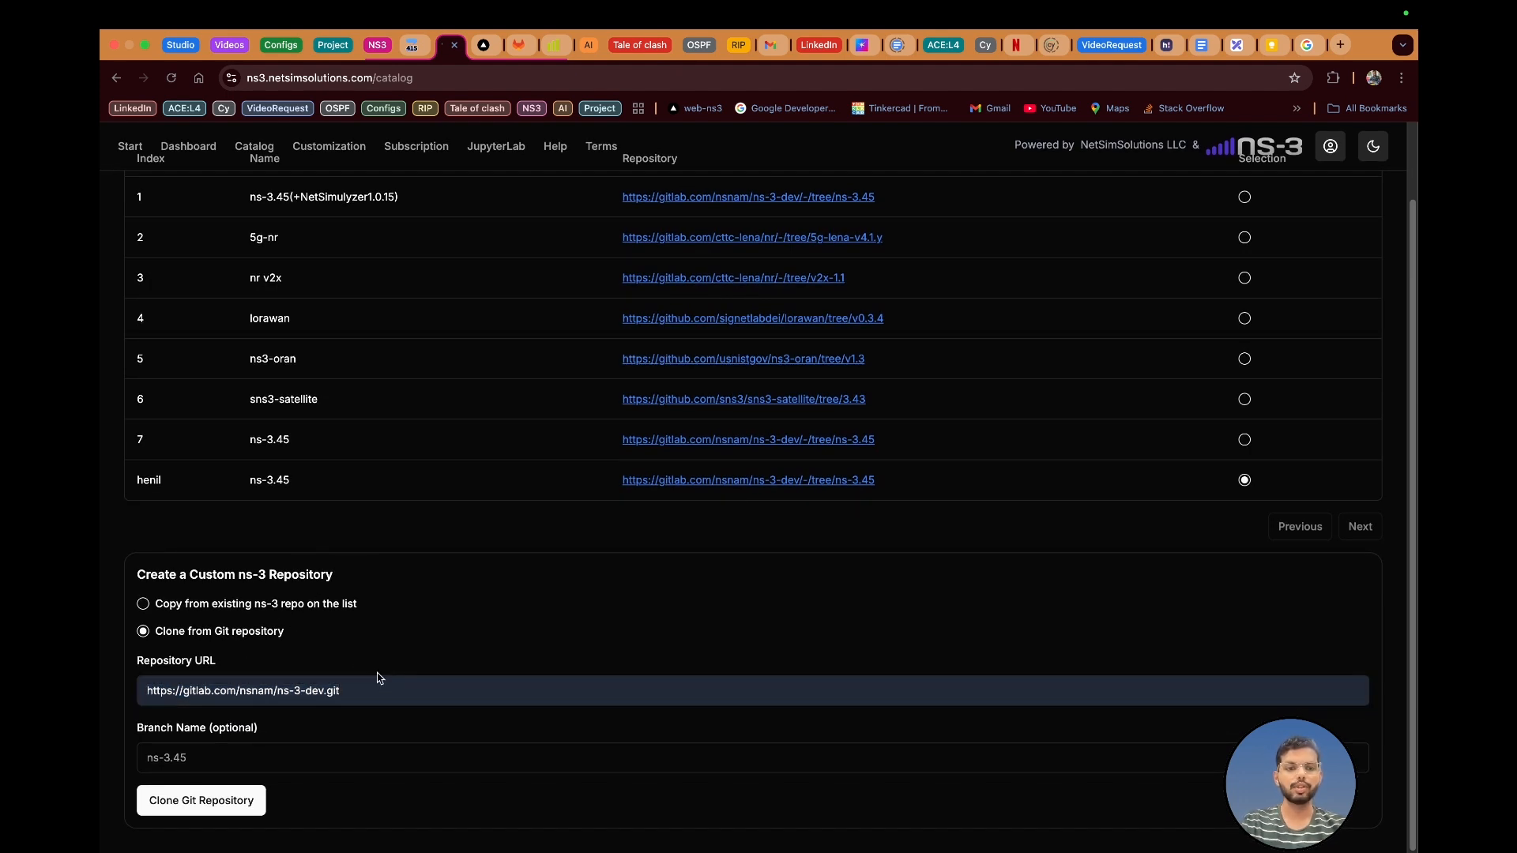
drag(397, 686, 102, 691)
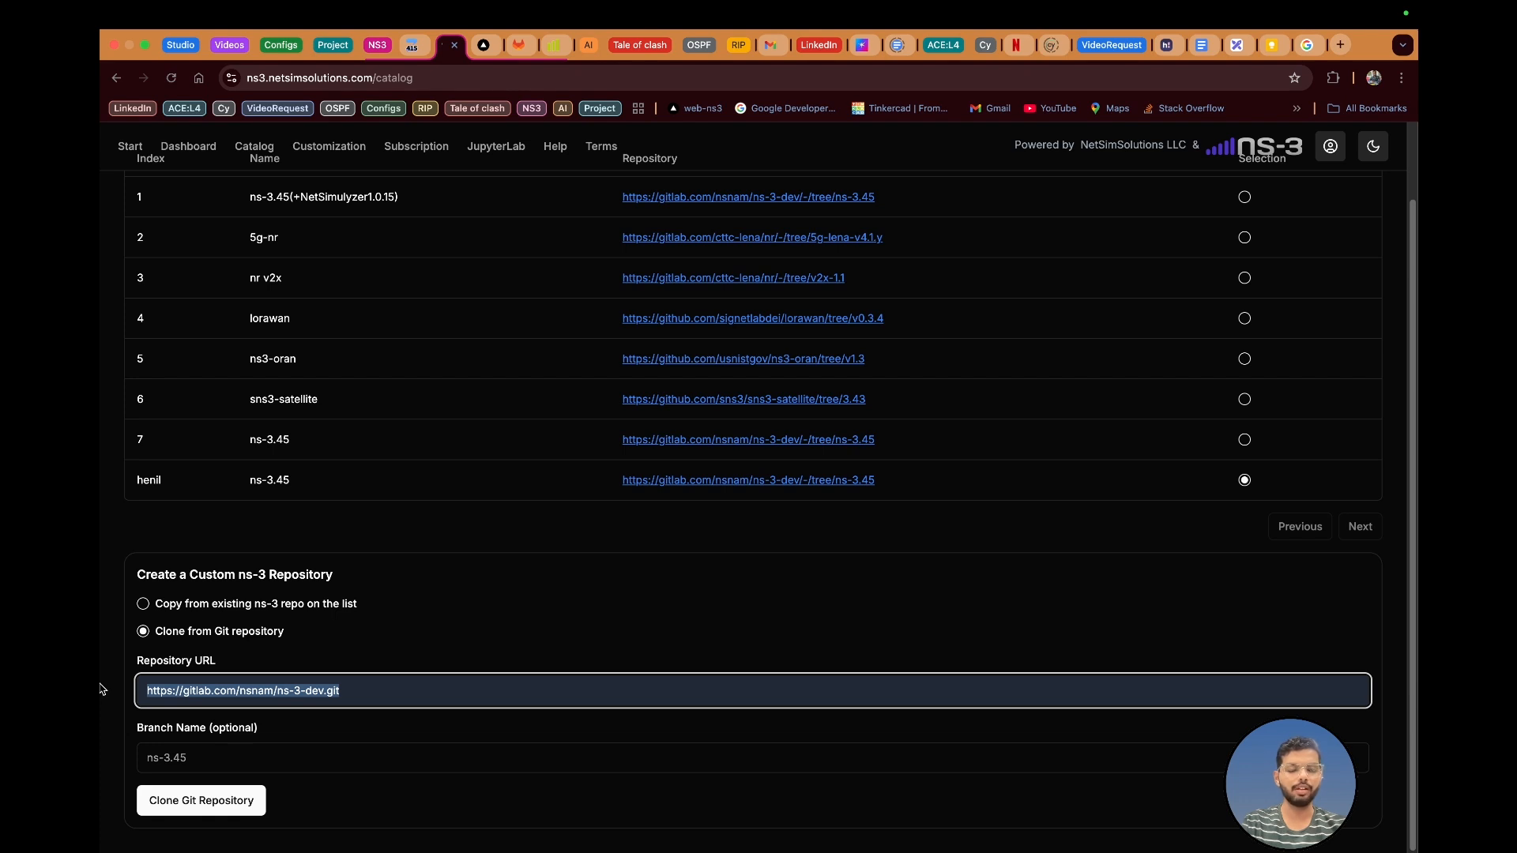
Set the optional branch name for the Git clone to ns-3.44.
click(237, 779)
click(266, 760)
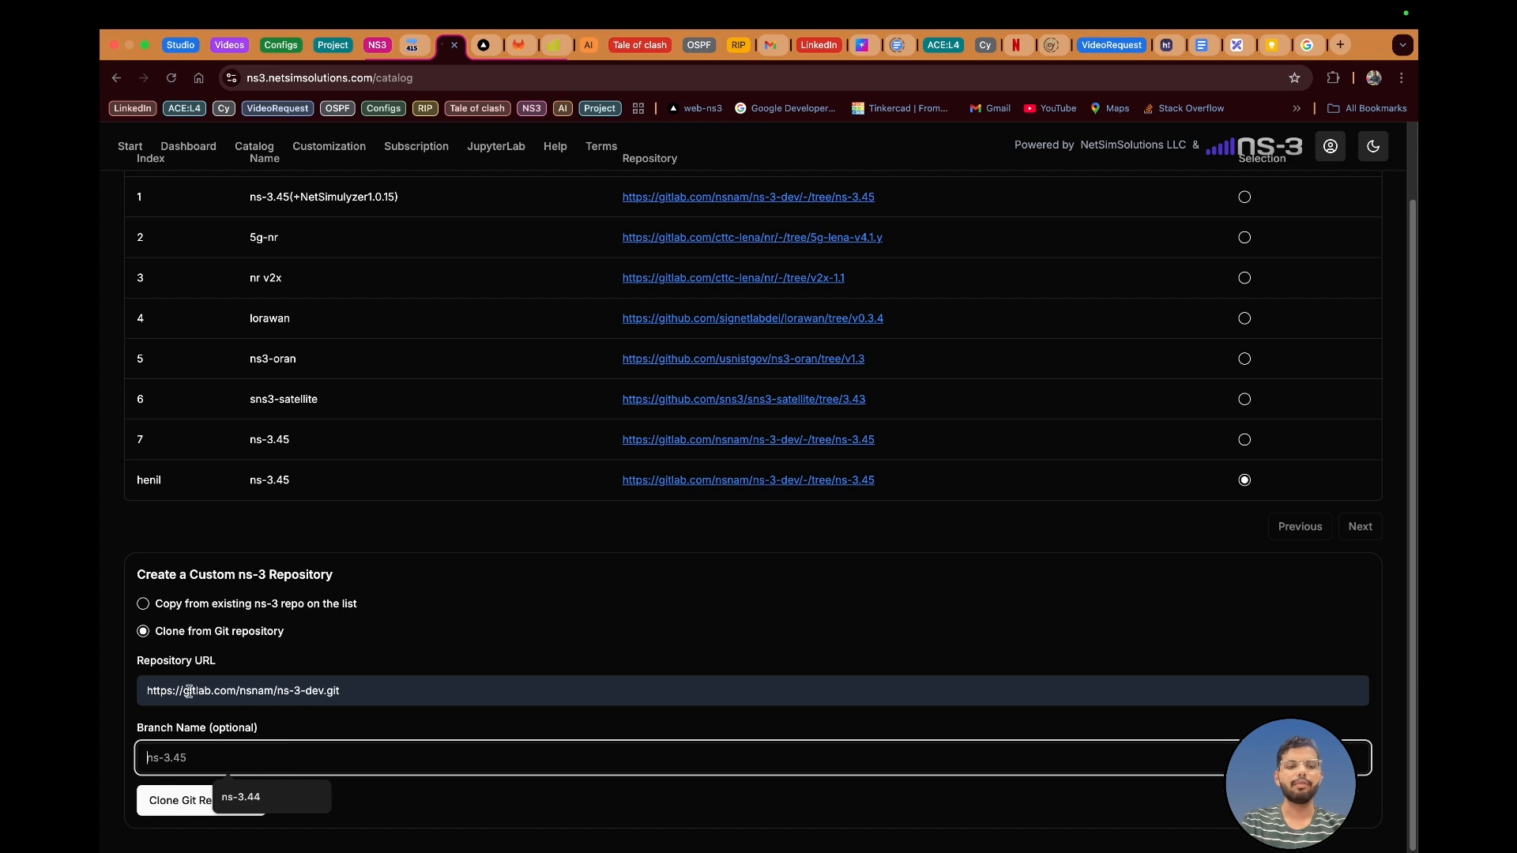
click(261, 797)
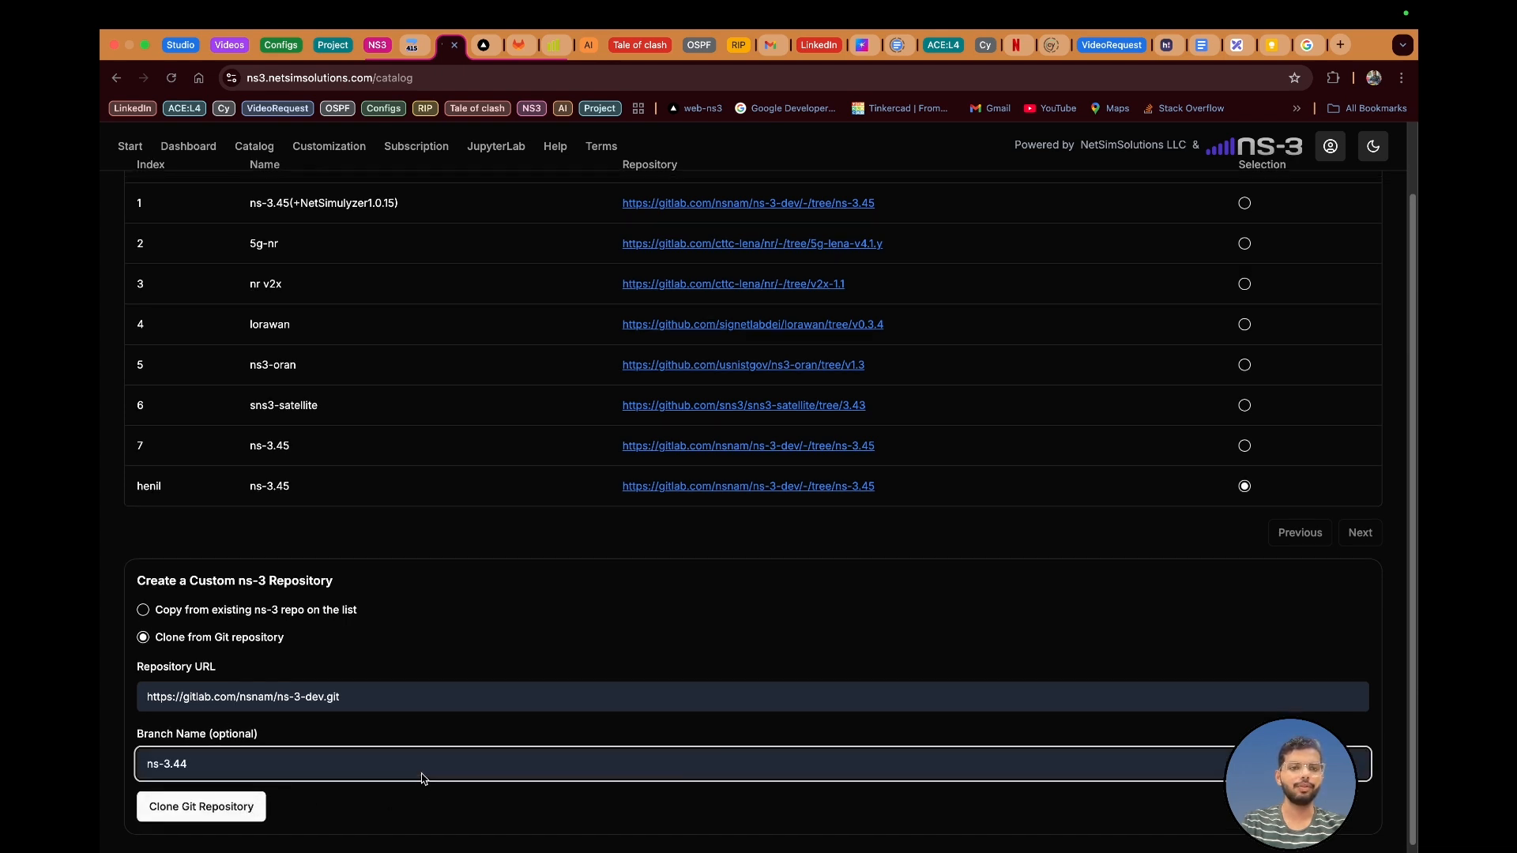
Check the existing custom entry in the code base list and start cloning the Git repository.
scroll(254, 535, up, 2)
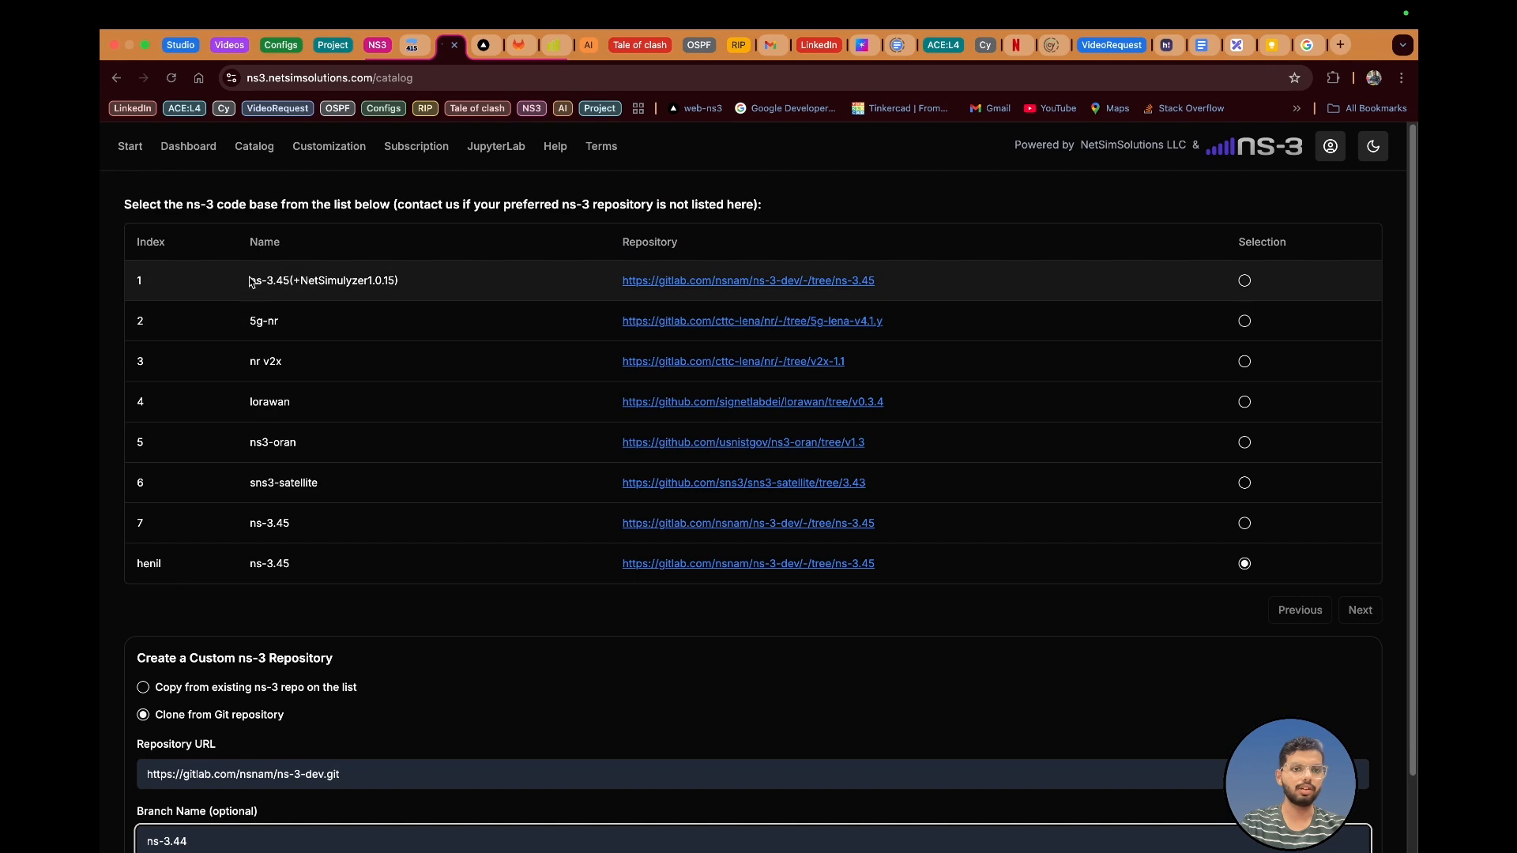
scroll(430, 738, down, 2)
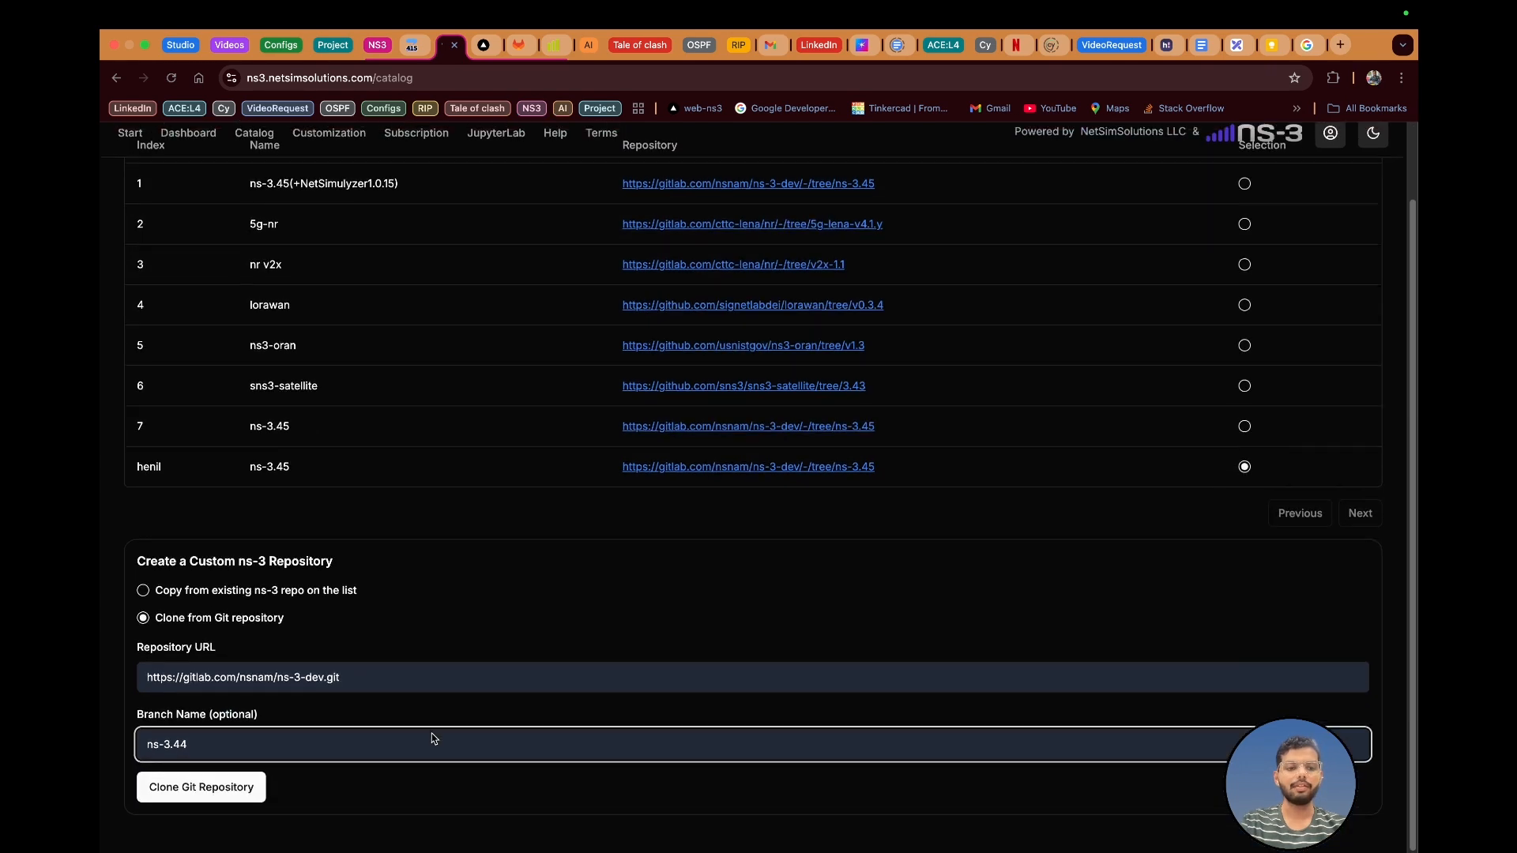
scroll(518, 564, up, 2)
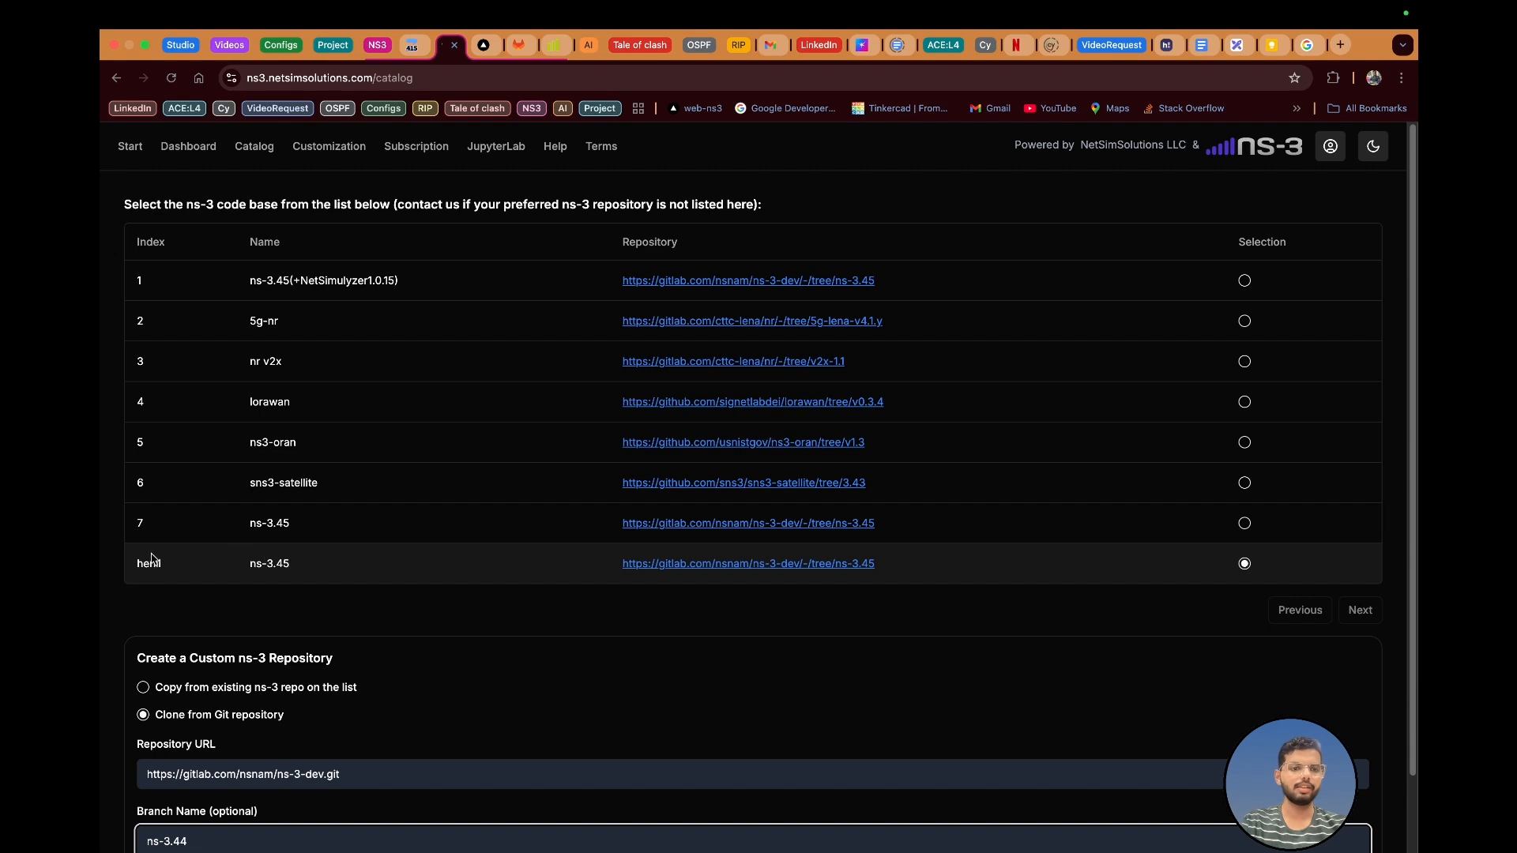
drag(137, 568, 205, 570)
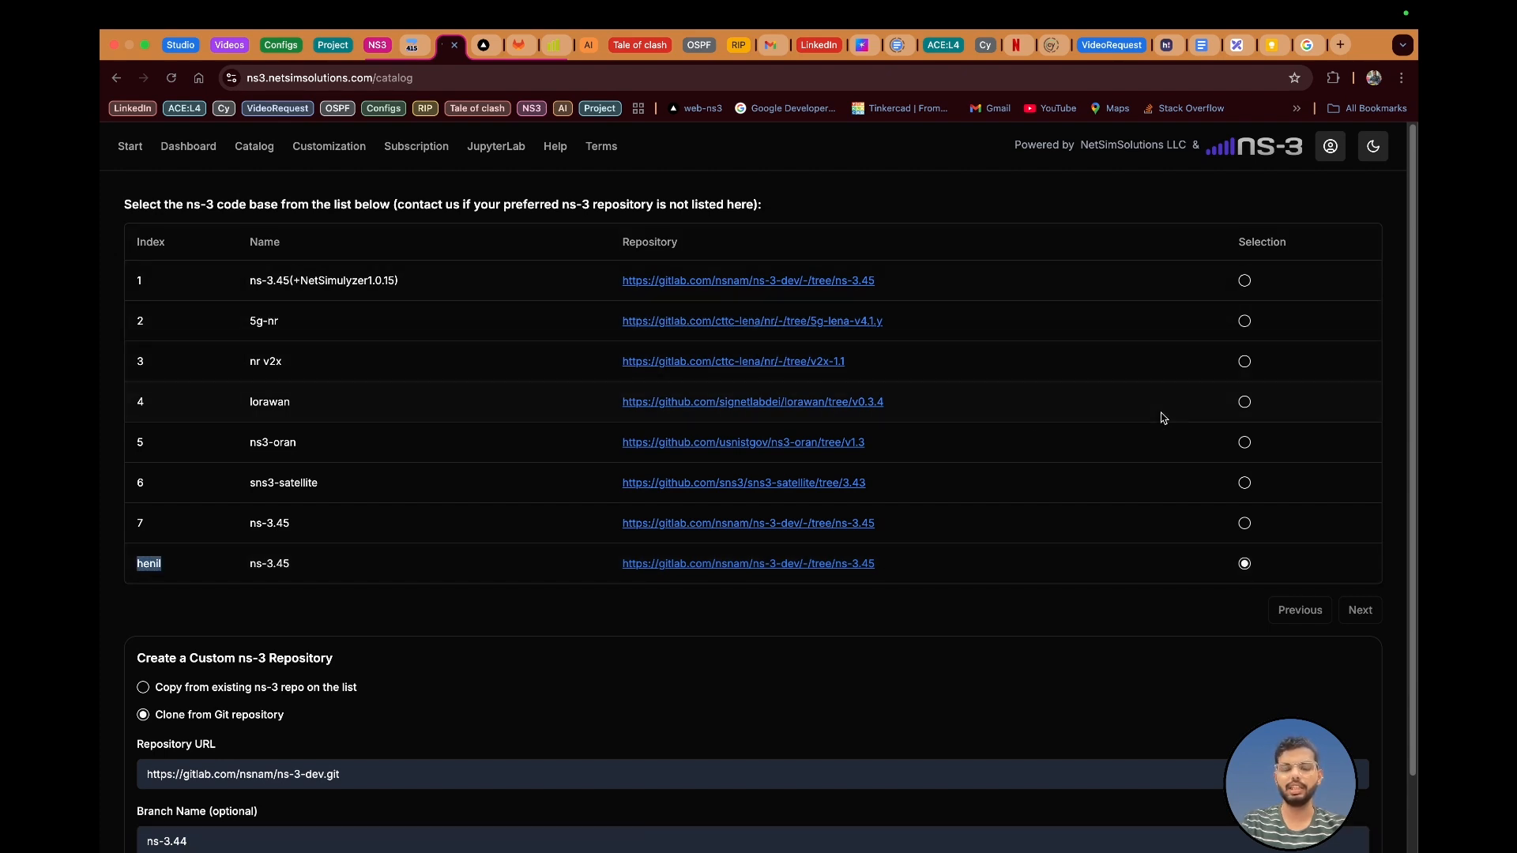
scroll(1090, 371, down, 2)
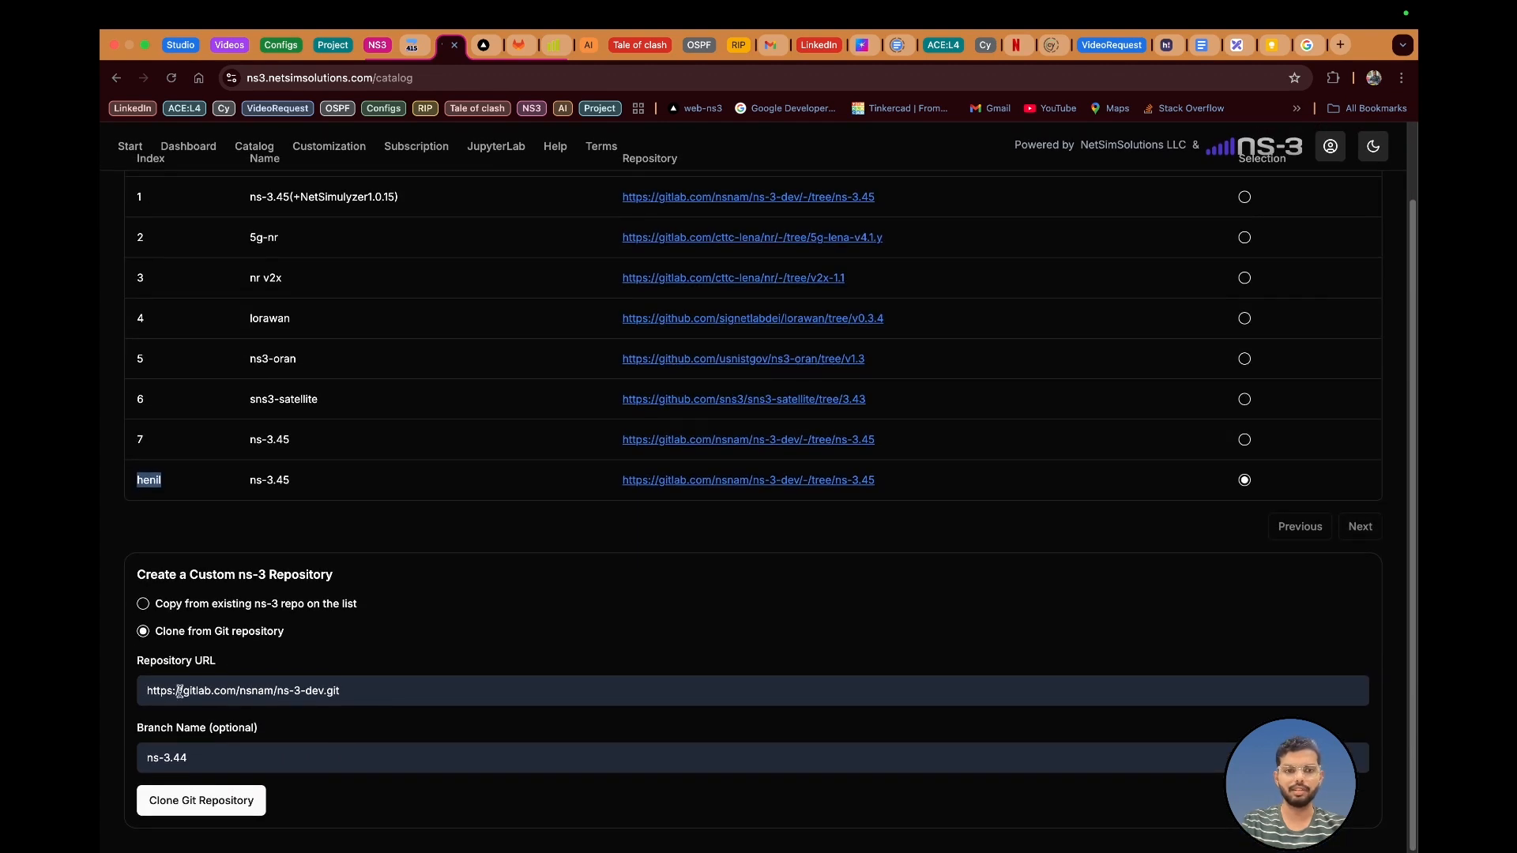
click(226, 803)
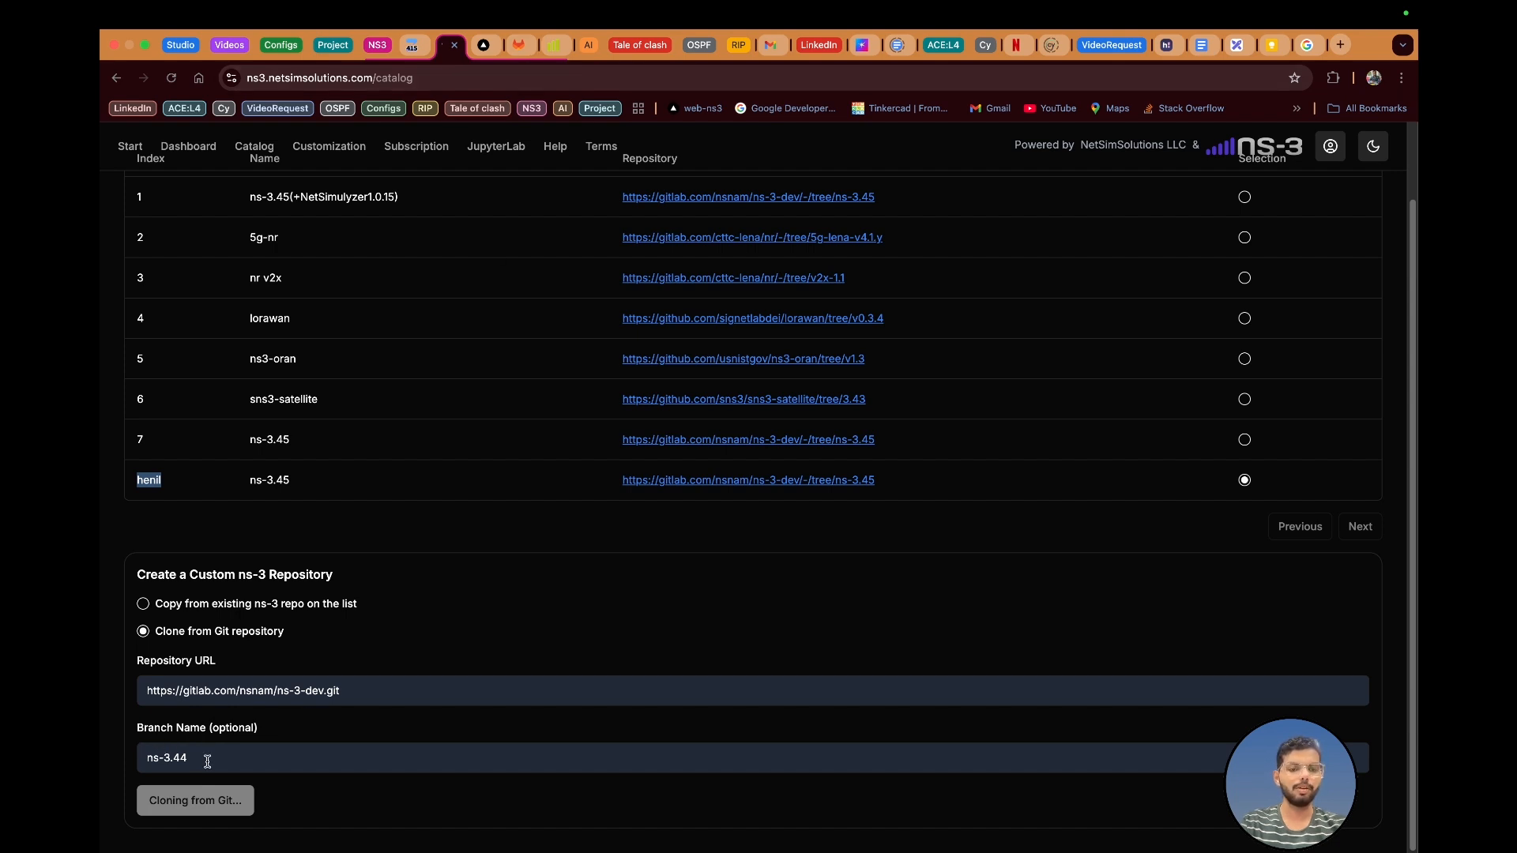
Switch to GitLab, open the ns-3-dev project and look through the version tags in its Git revision list.
click(521, 46)
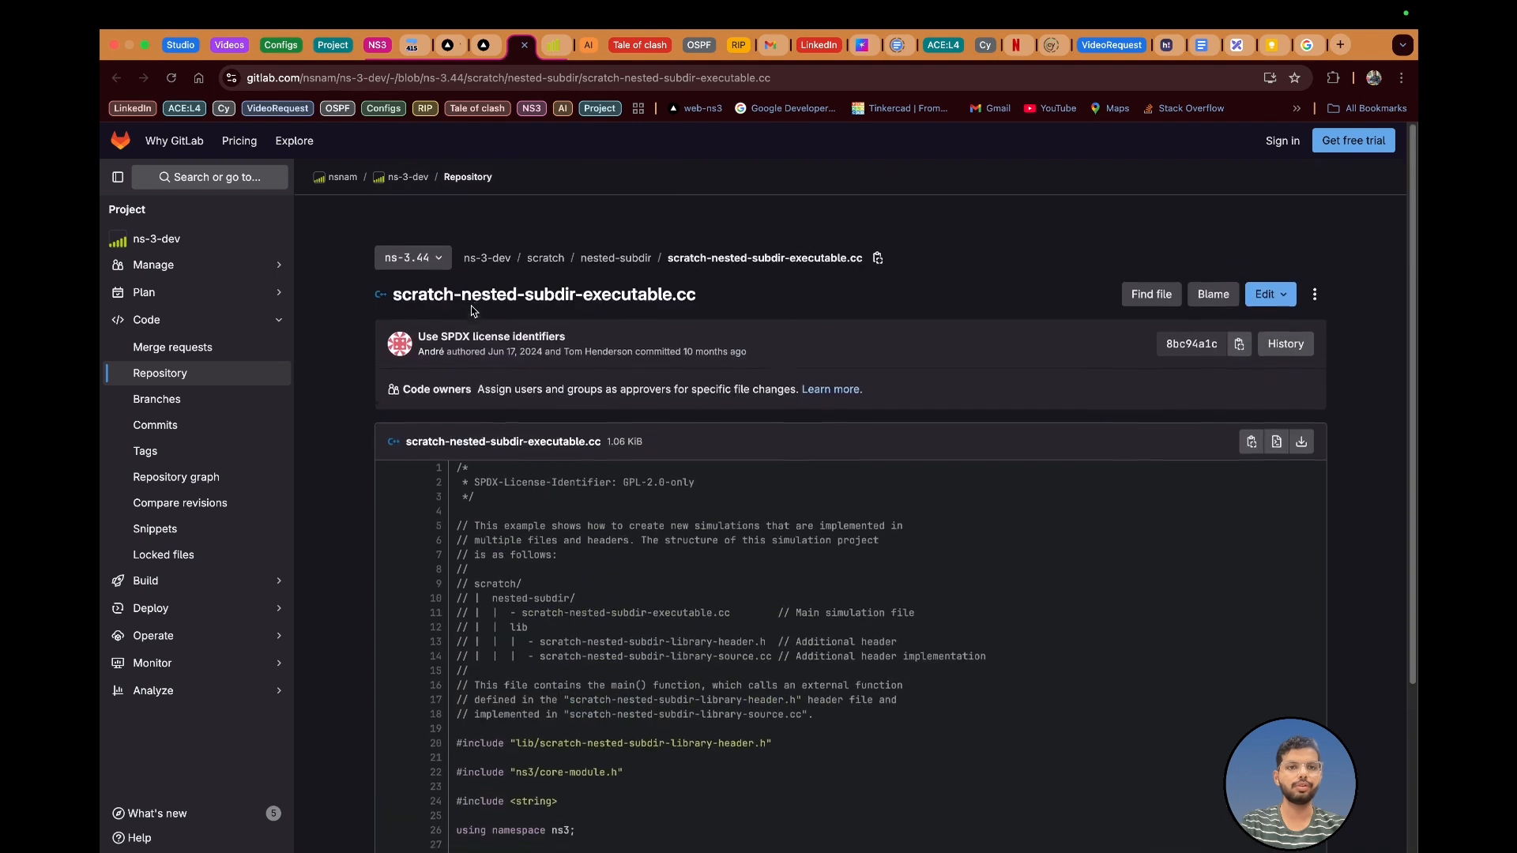
click(408, 177)
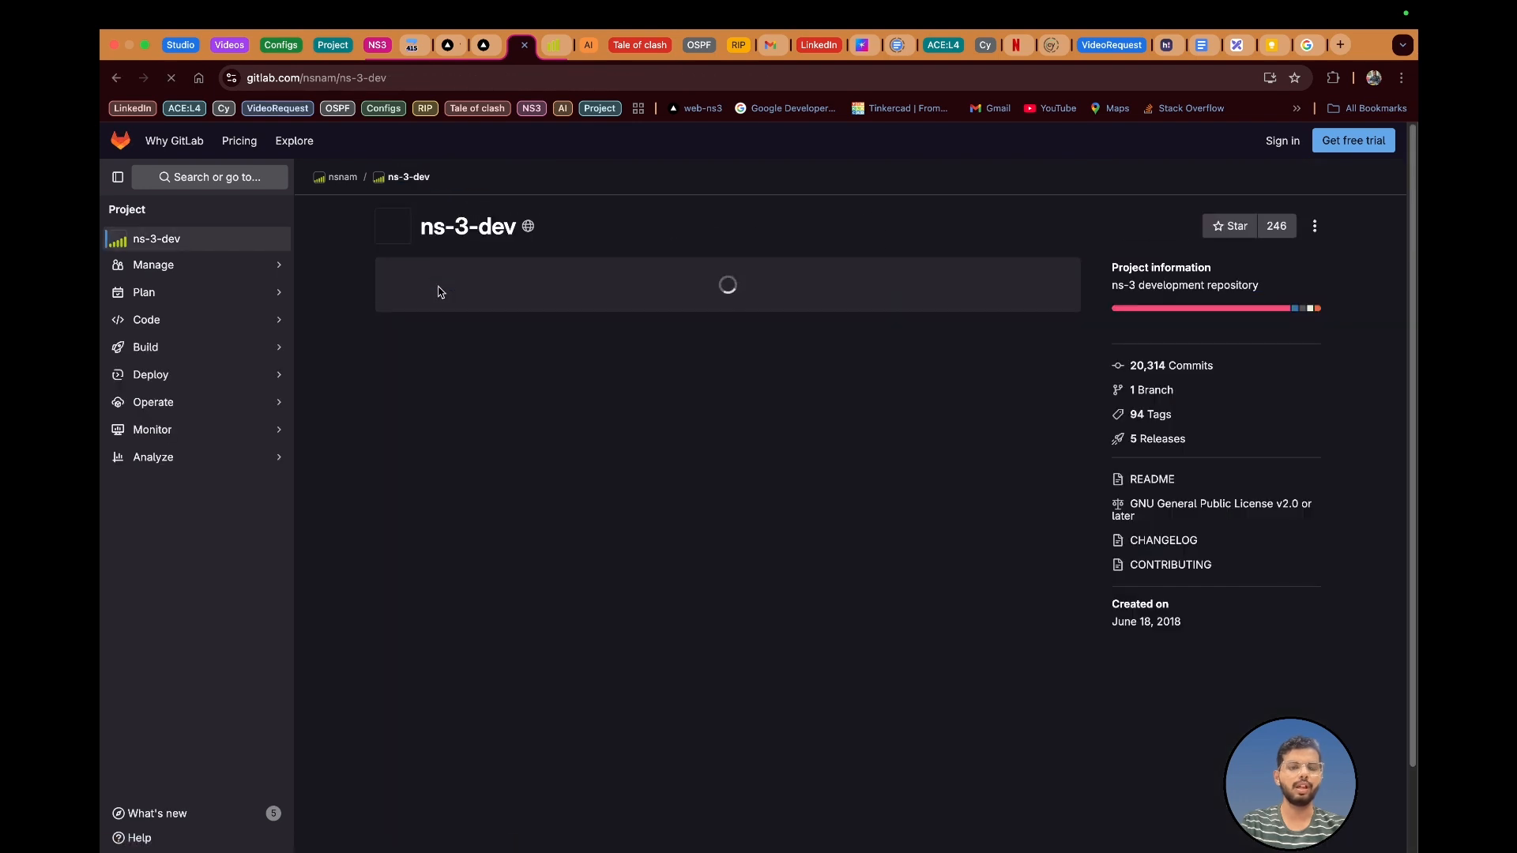
click(417, 269)
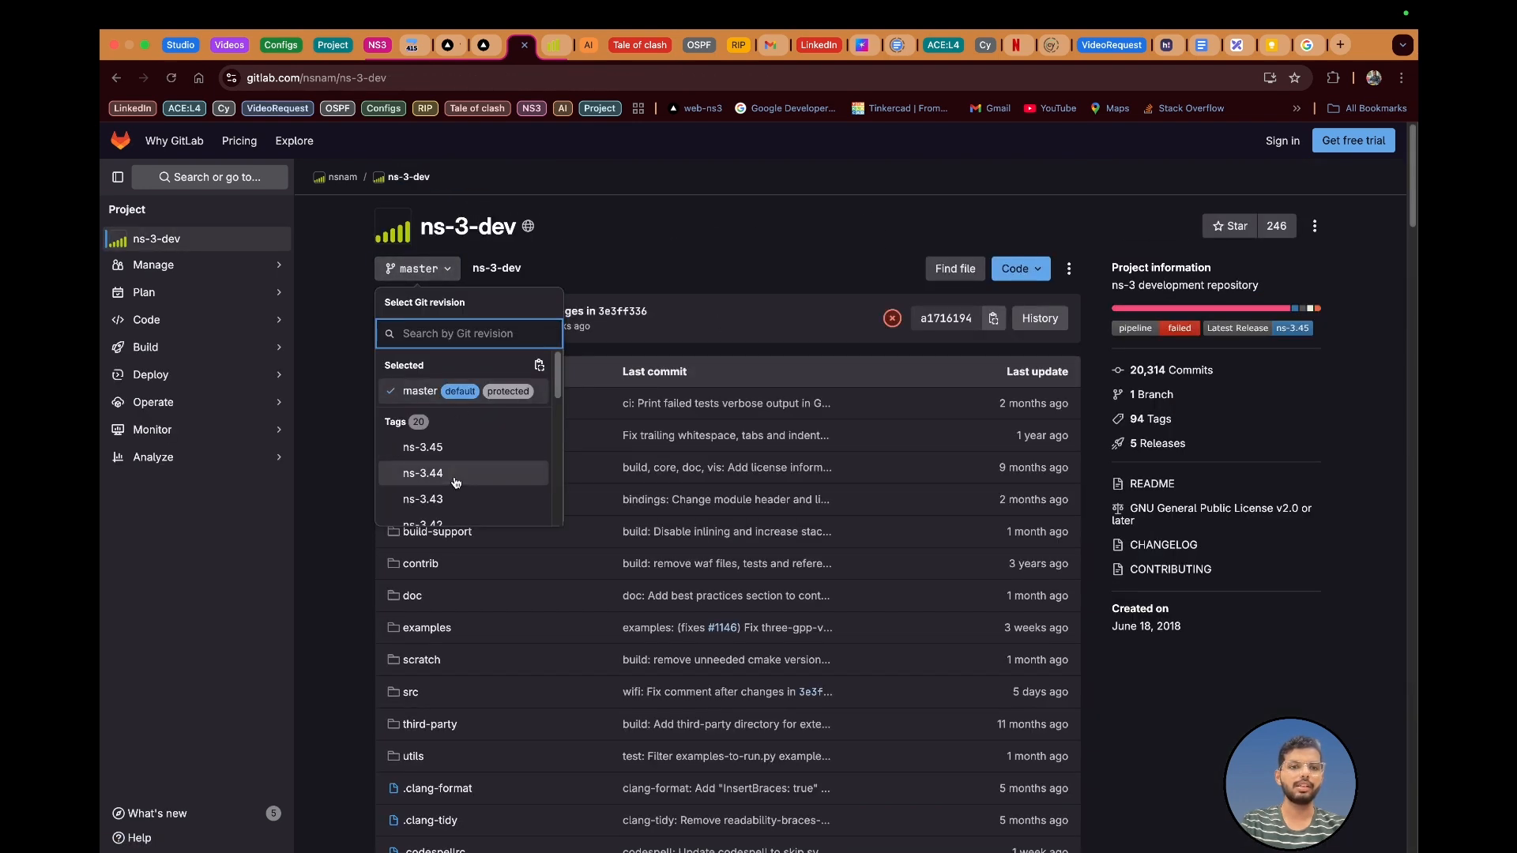
scroll(456, 483, down, 4)
scroll(456, 498, up, 3)
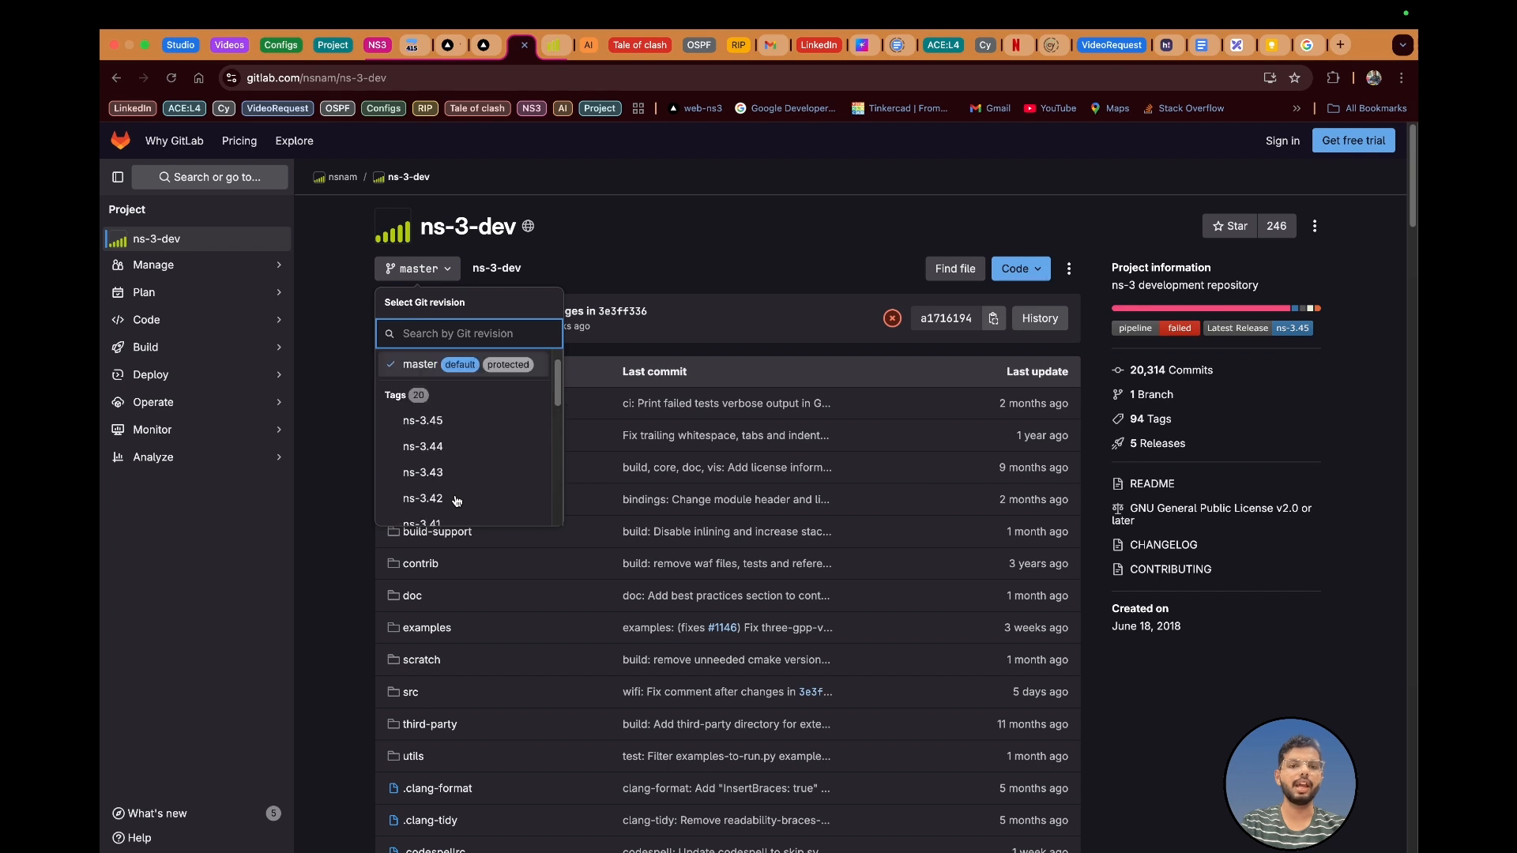
scroll(456, 499, down, 8)
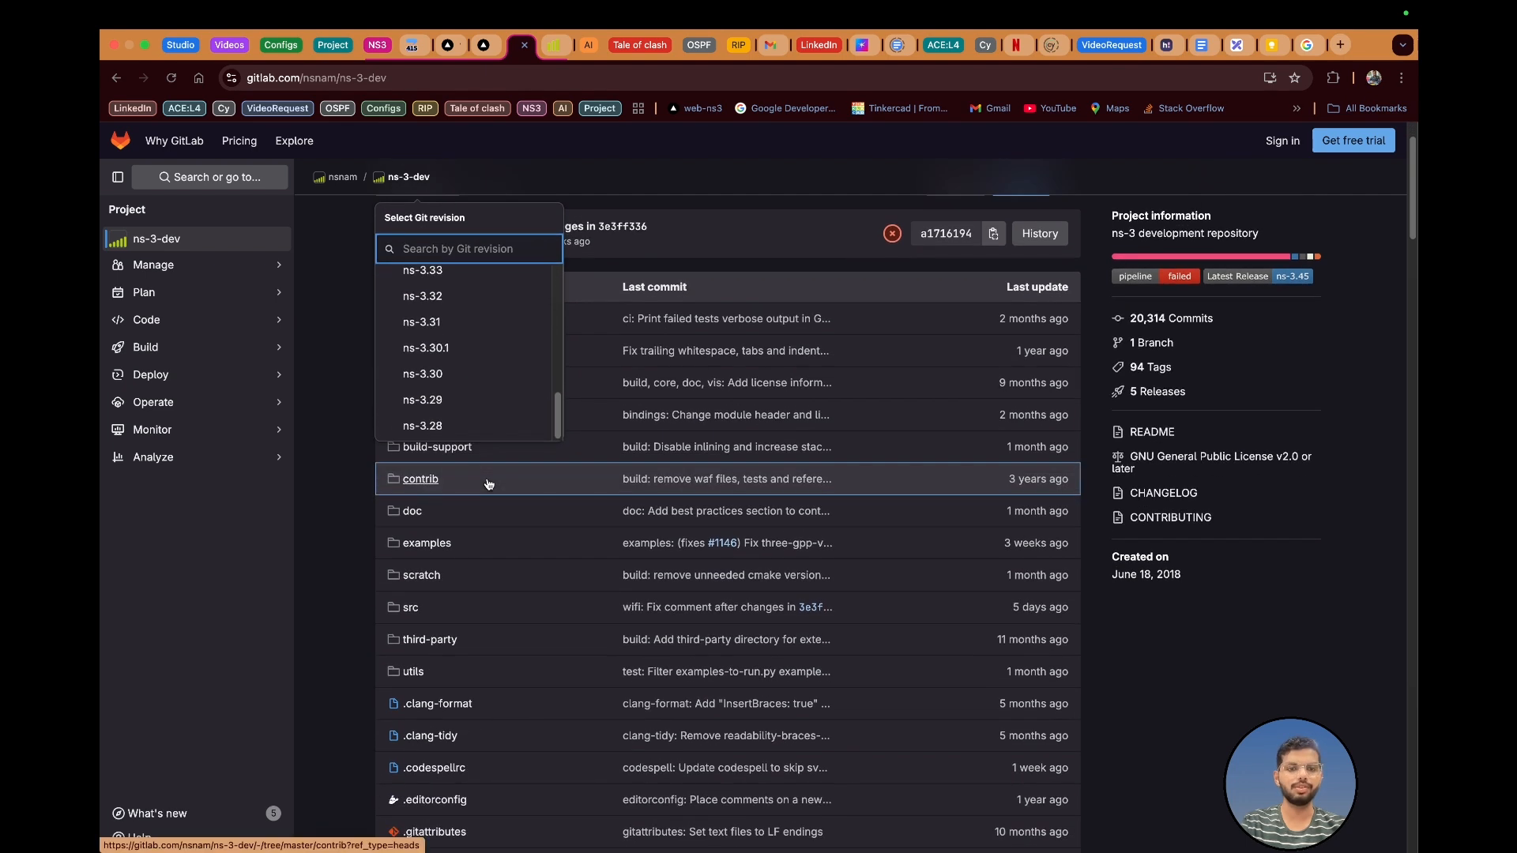
scroll(484, 355, up, 5)
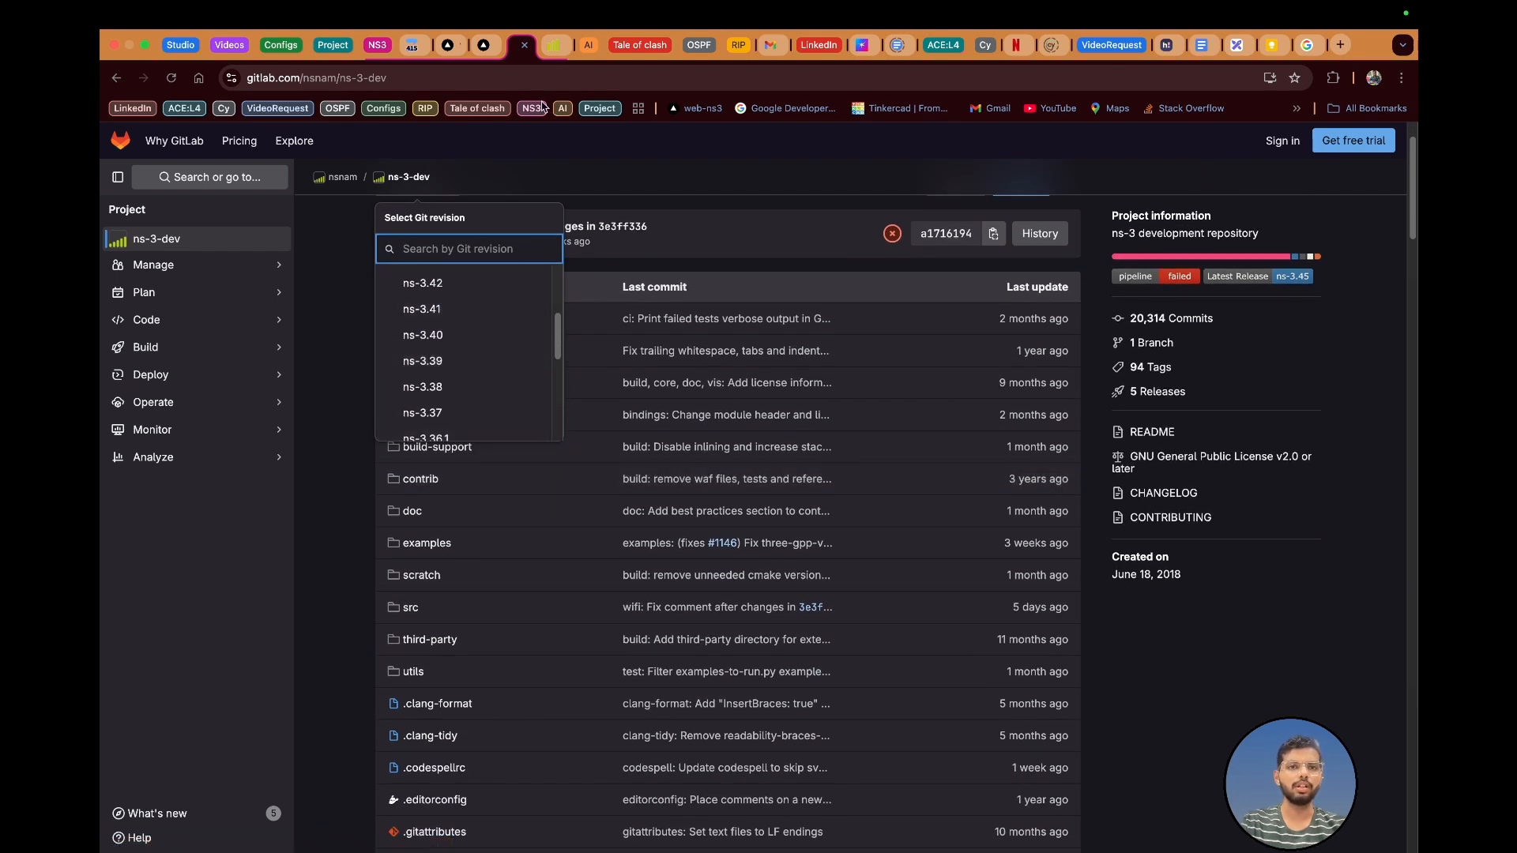
Switch back to the ns-3 catalog, check the custom entry's name and open the Customization page.
click(484, 45)
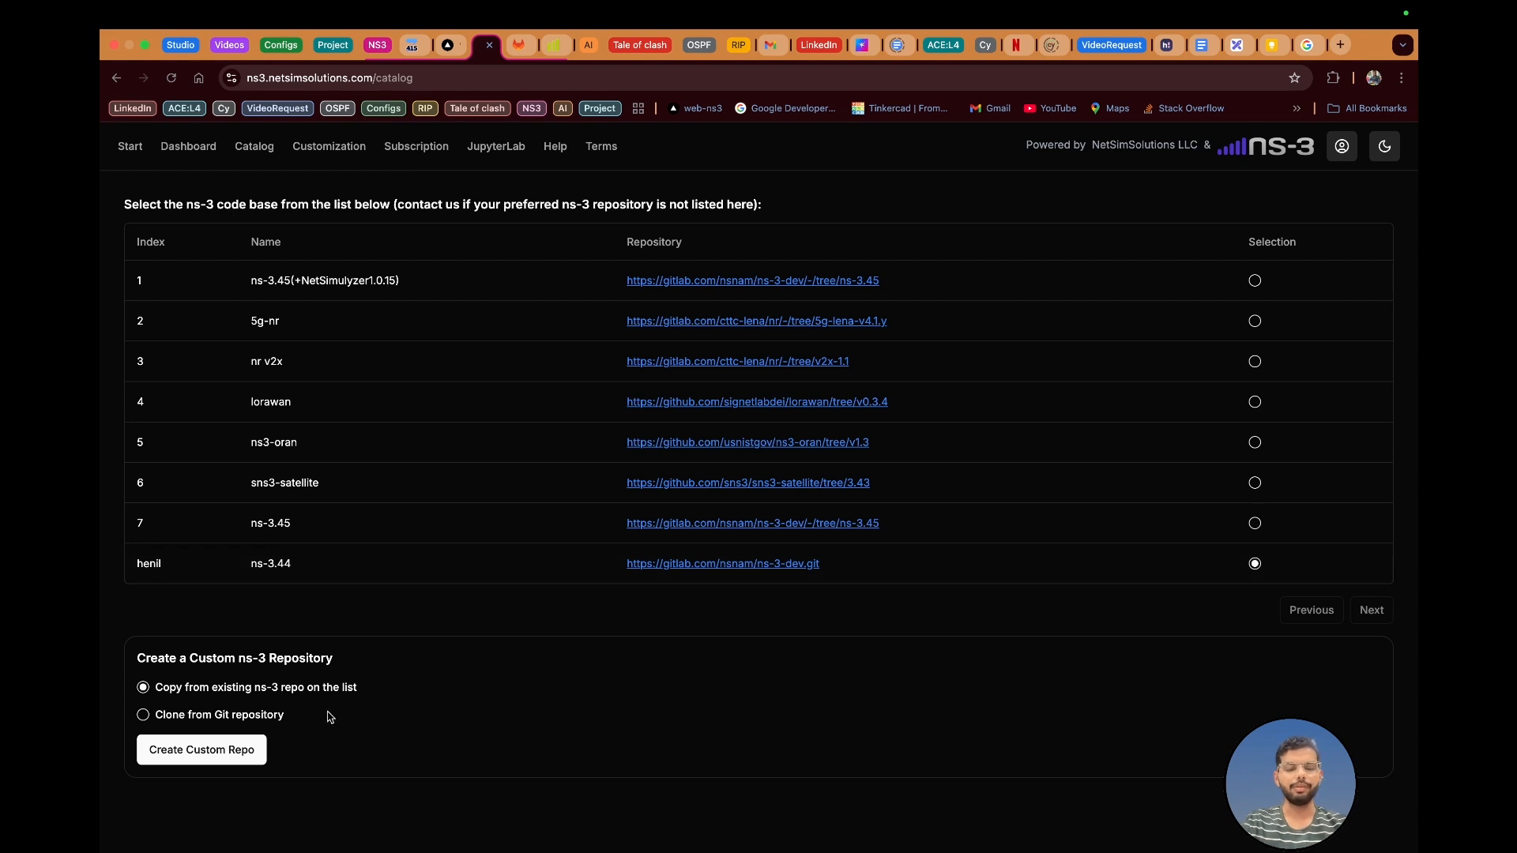
drag(250, 563, 361, 569)
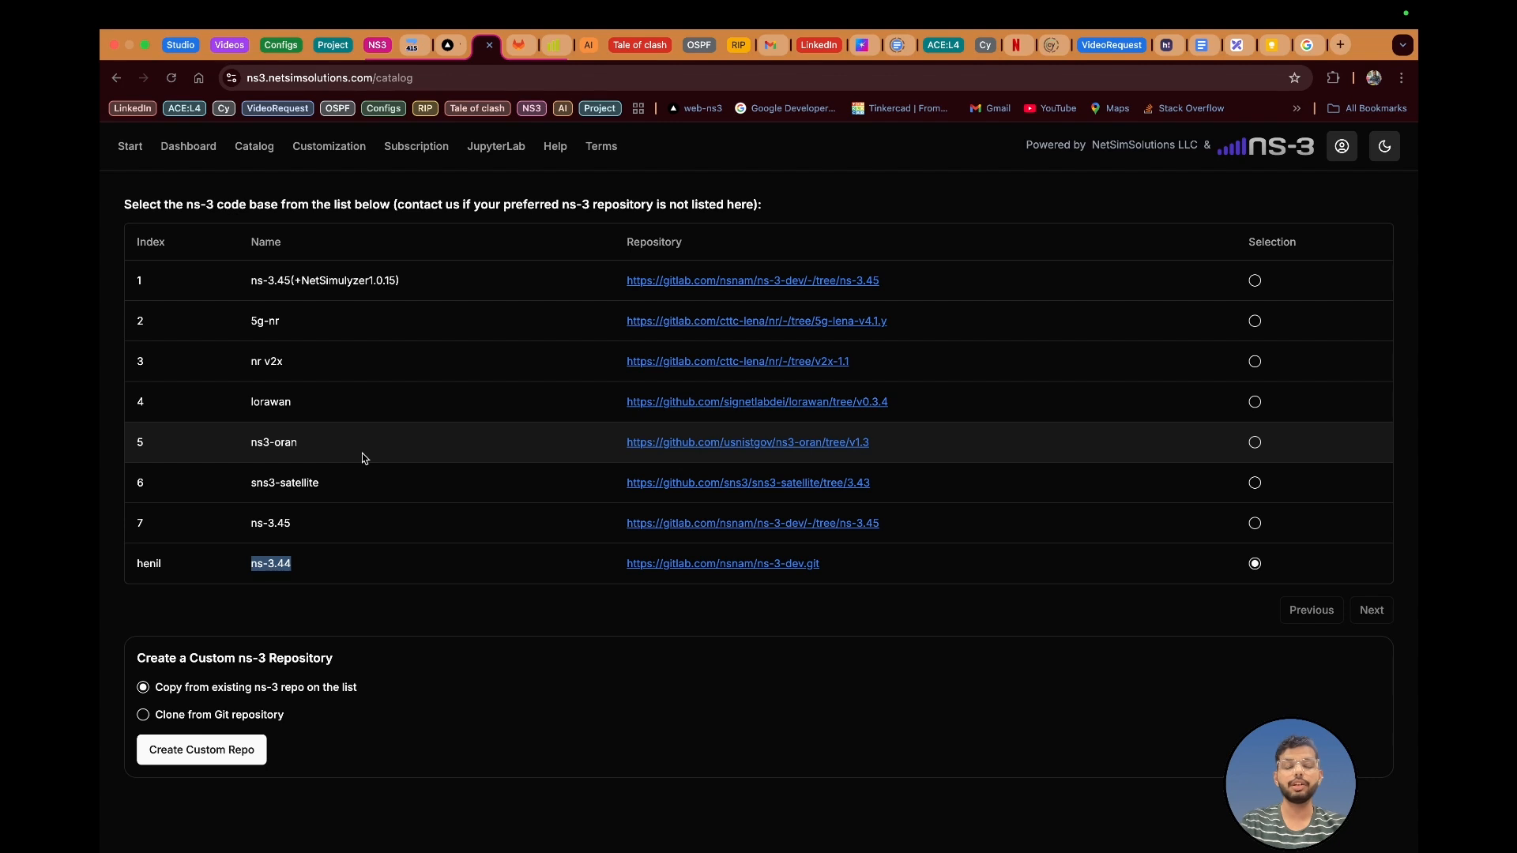
click(320, 180)
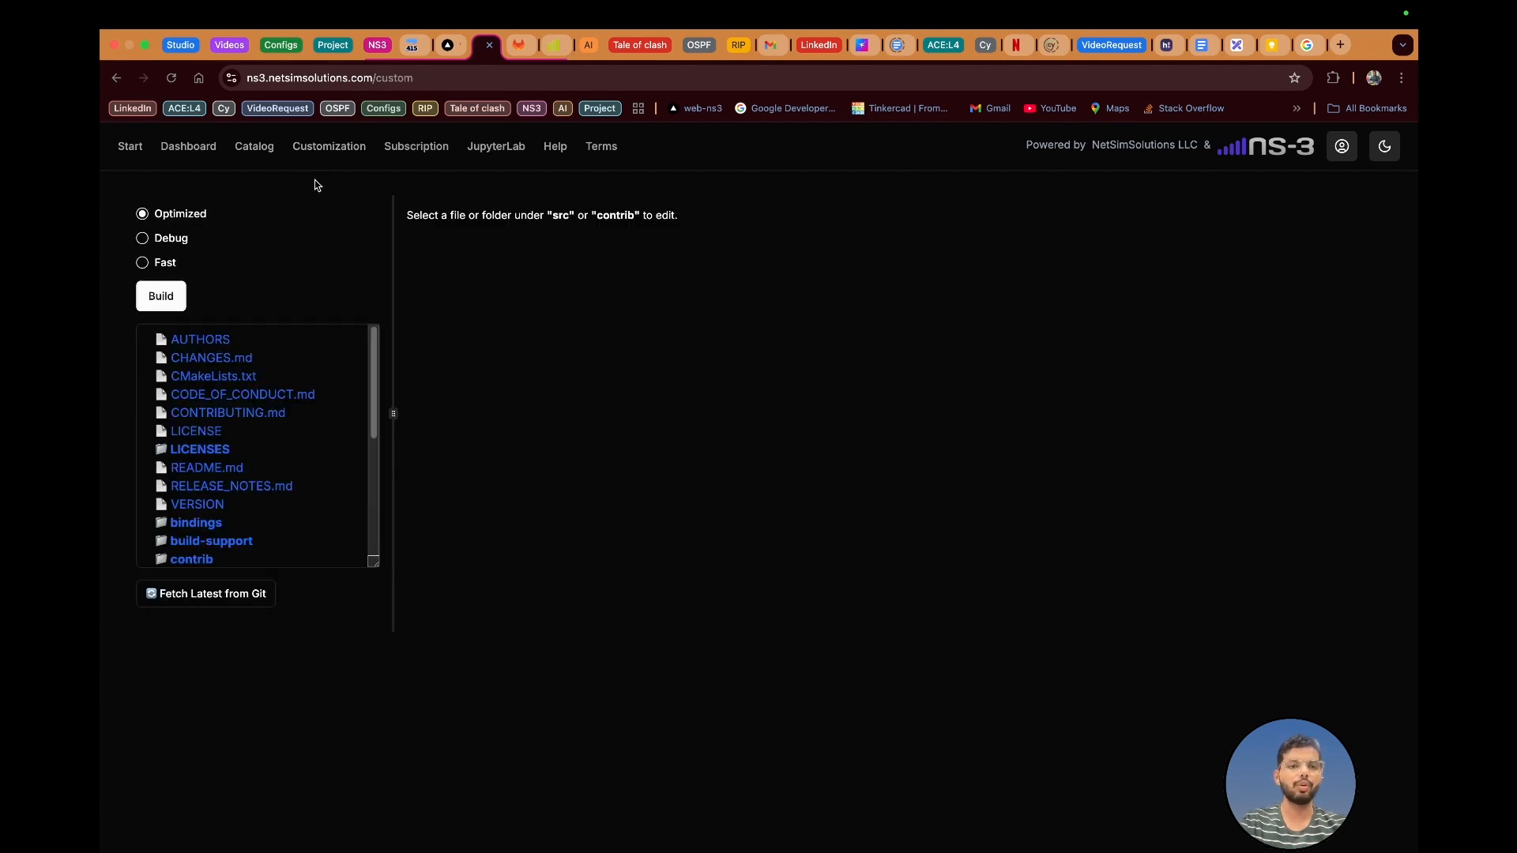
Look through the custom repository's file tree and open its src folder.
scroll(275, 534, down, 5)
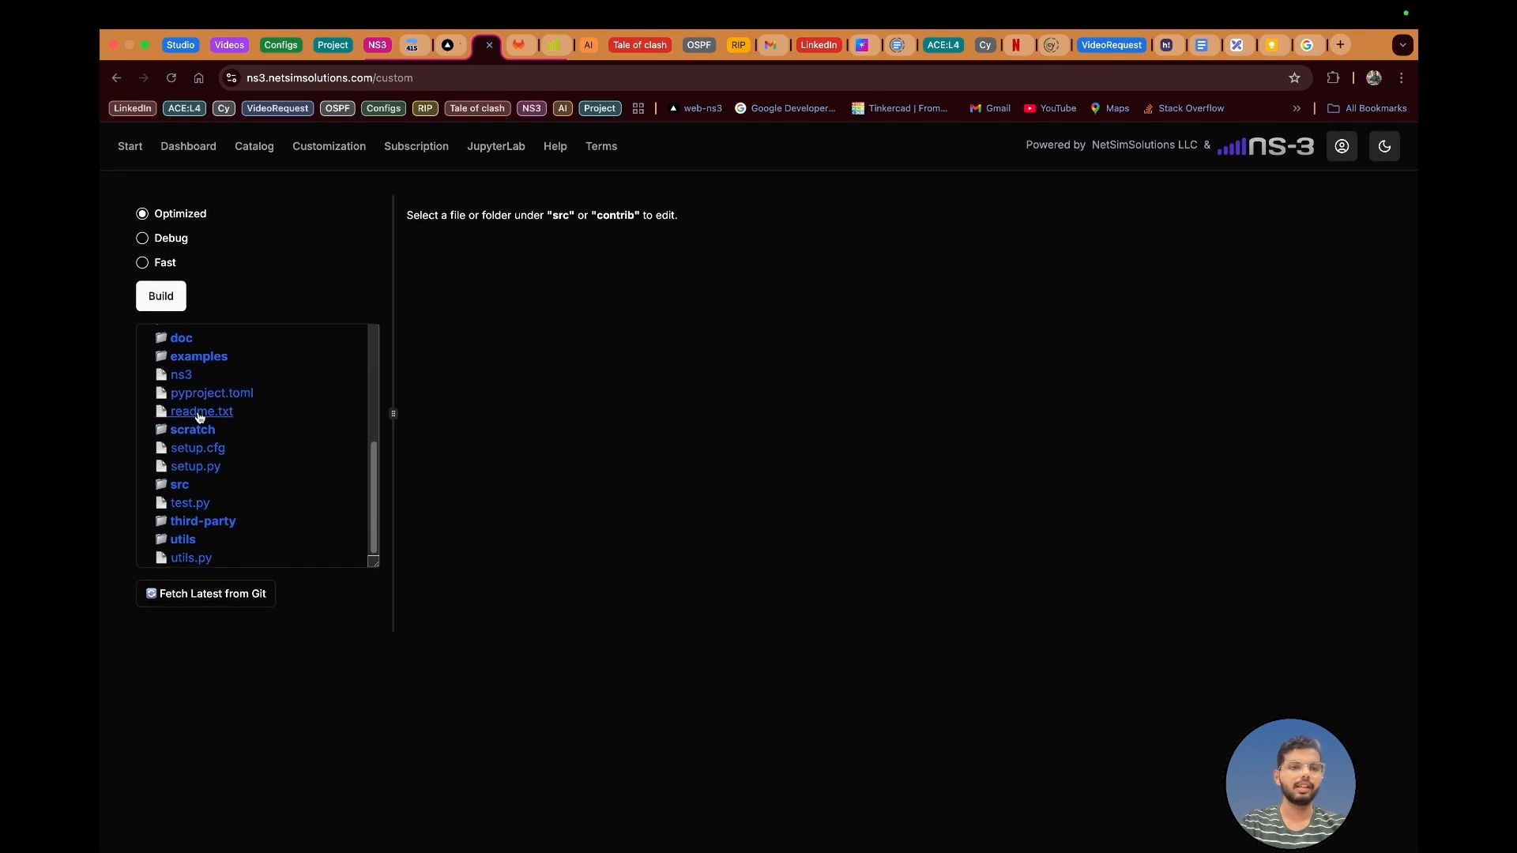
scroll(198, 414, up, 5)
scroll(212, 519, down, 3)
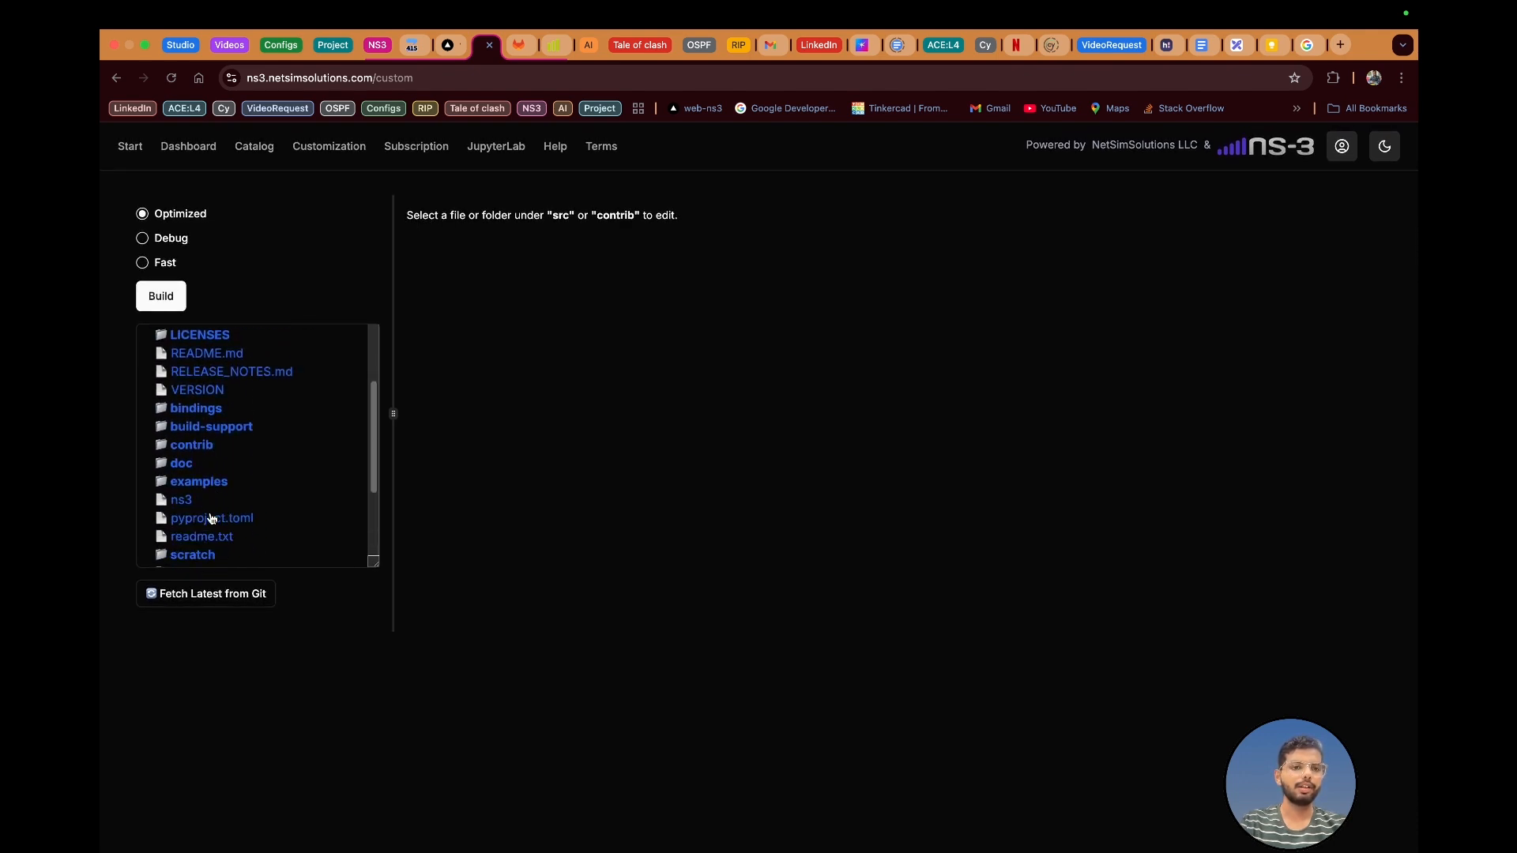
scroll(211, 518, down, 1)
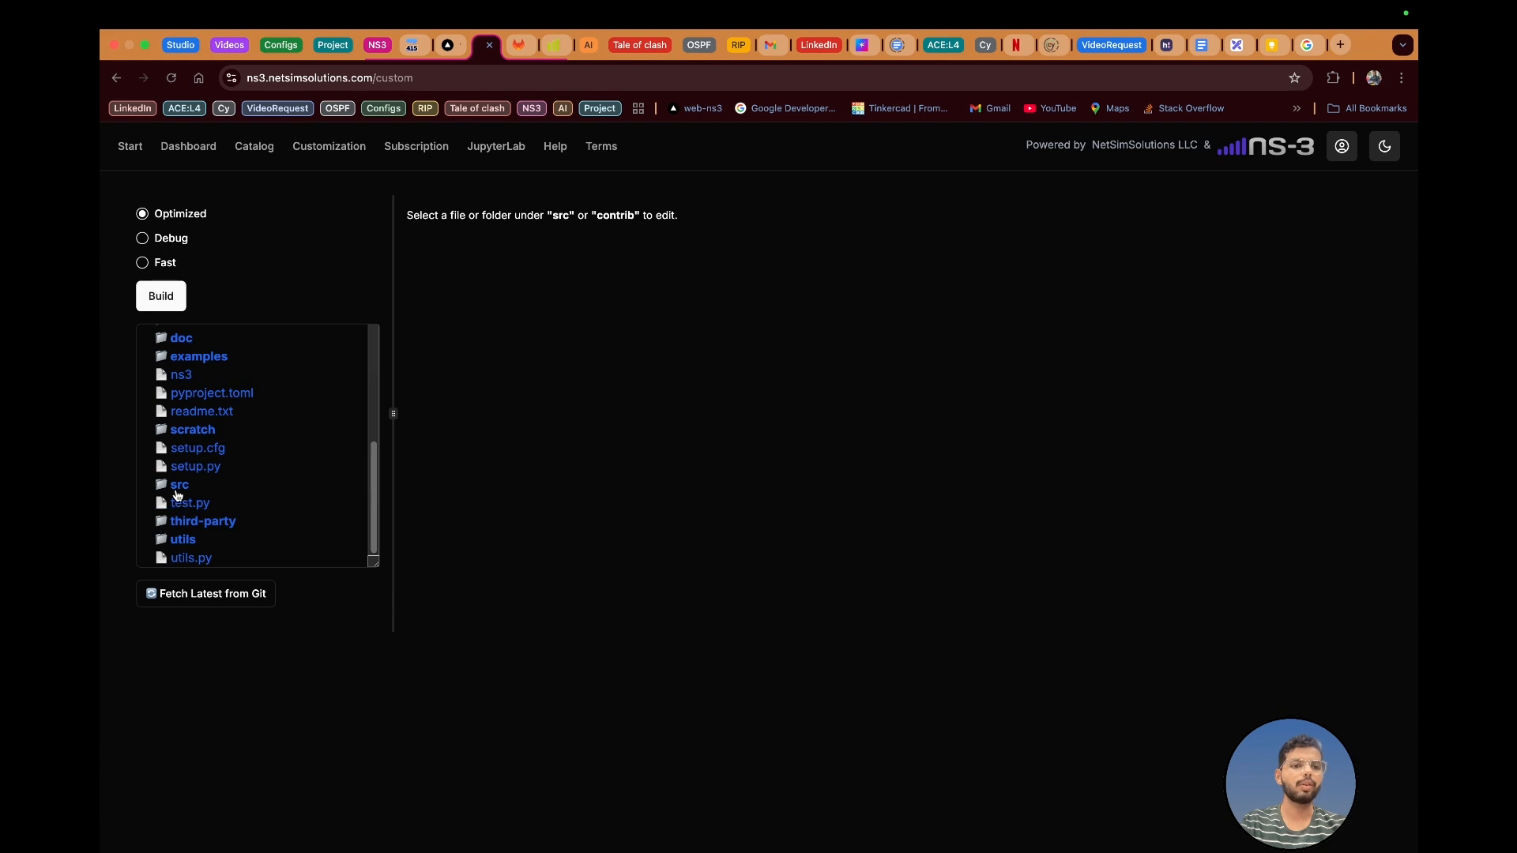
click(180, 485)
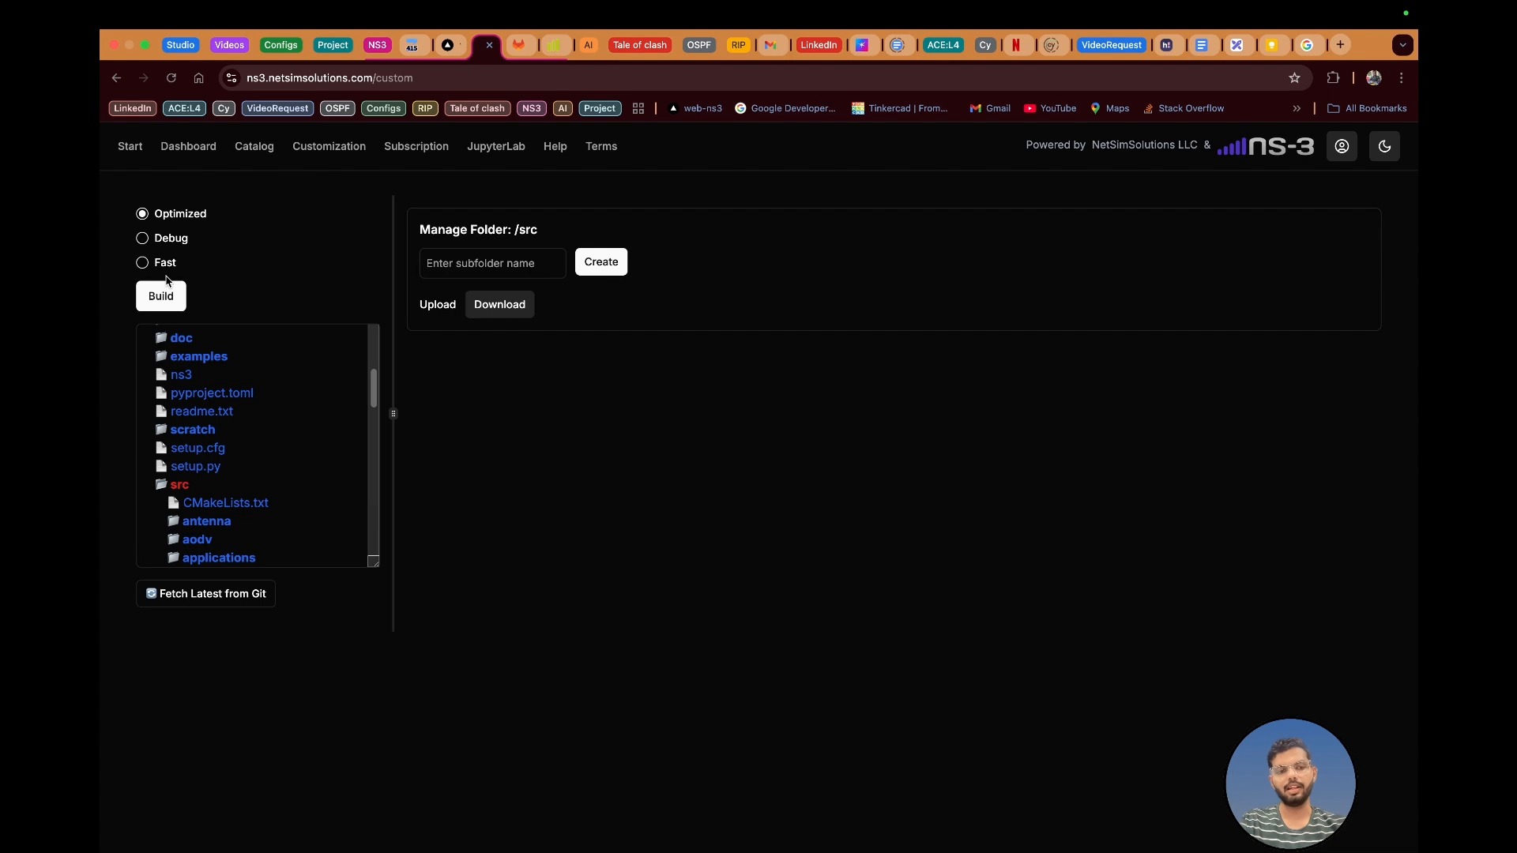
Look at the ns-3-dev file list on GitLab and fetch the latest code from Git for the custom repository.
click(518, 44)
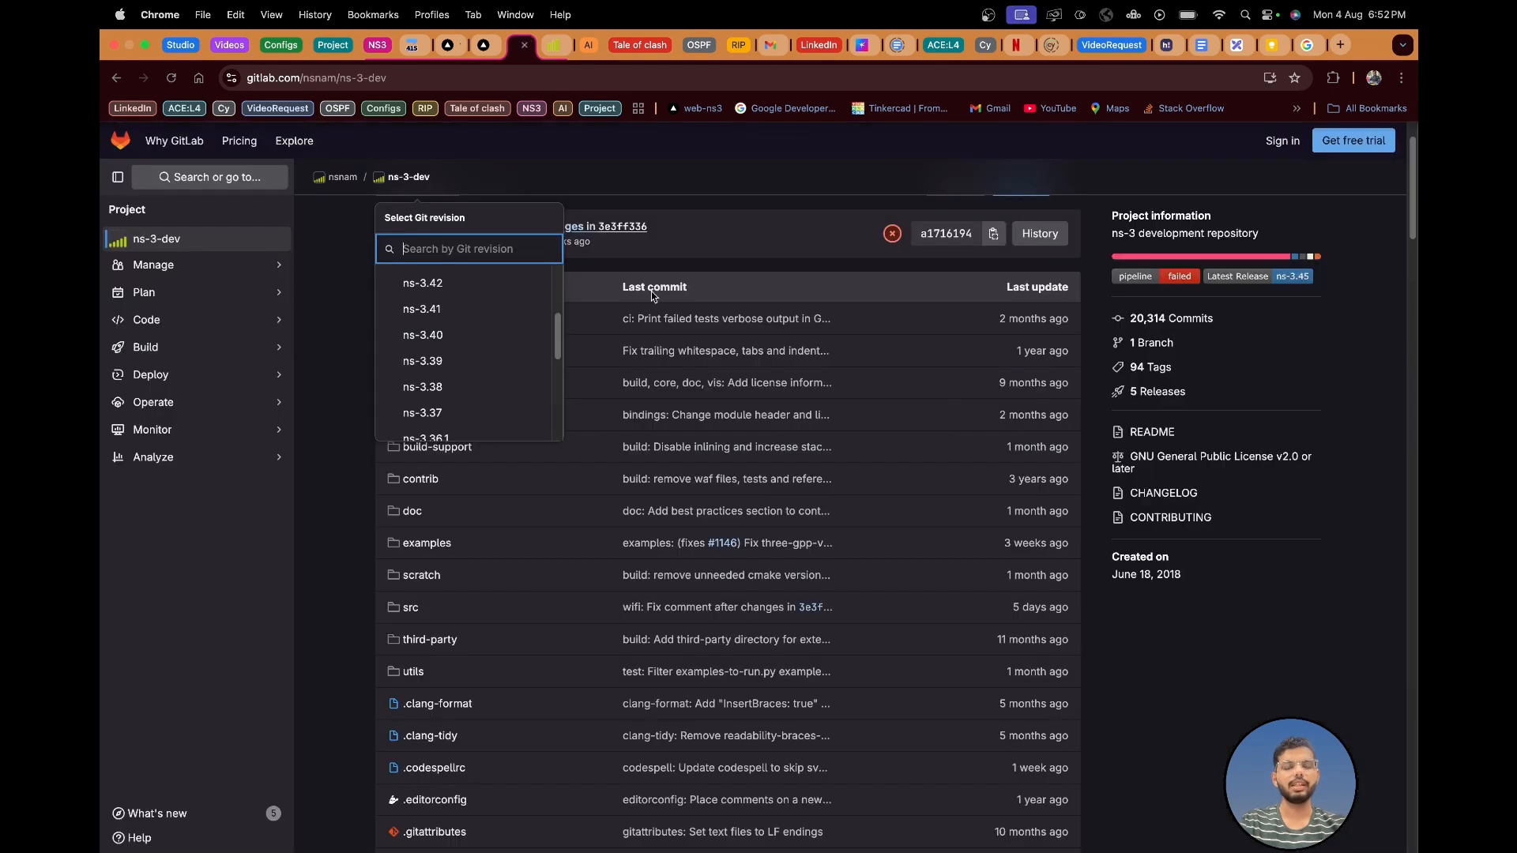
click(498, 174)
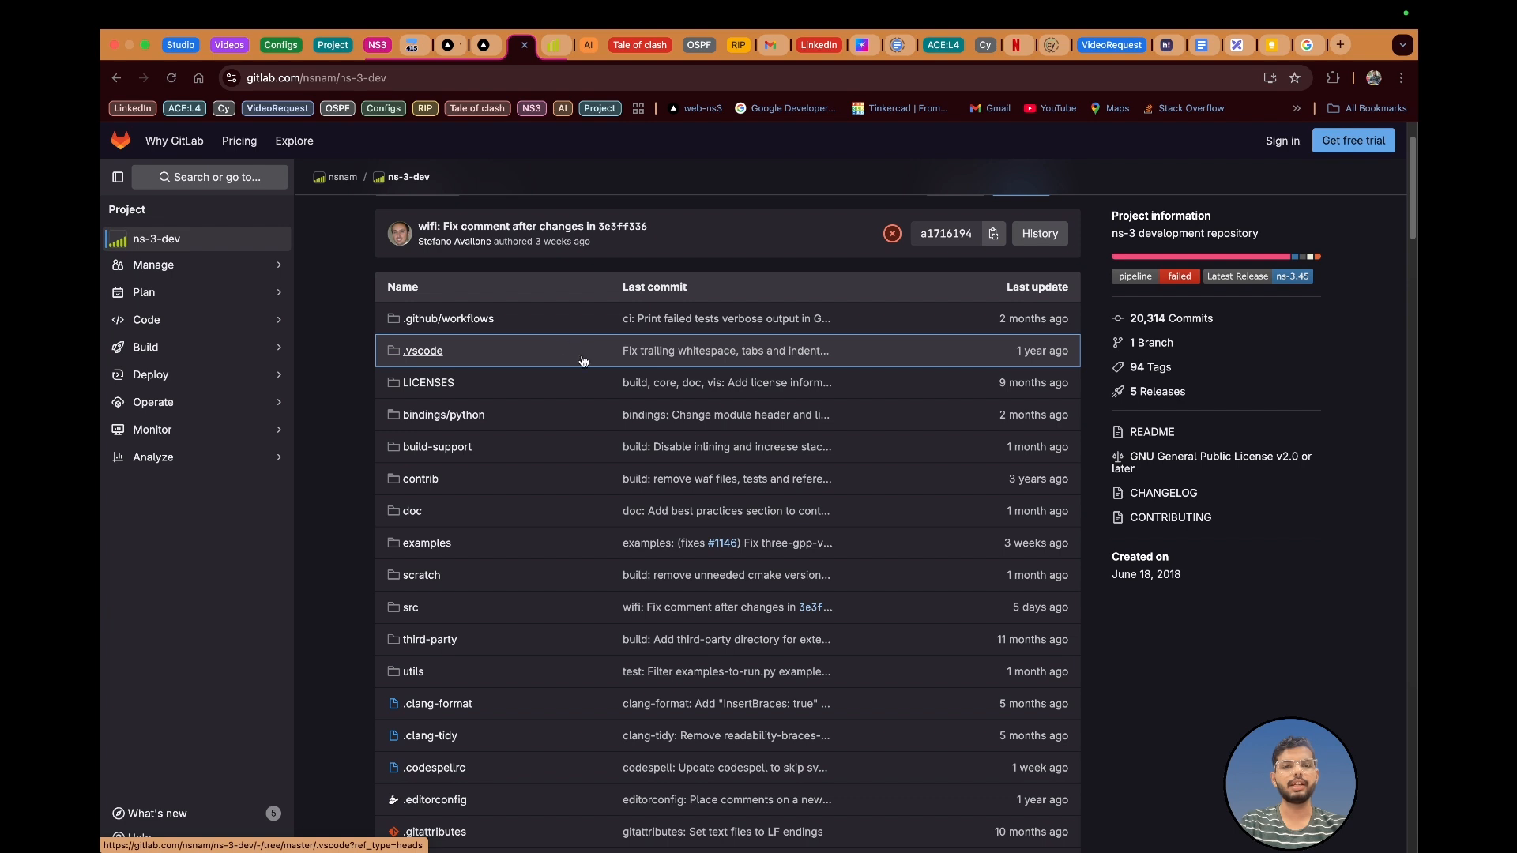
click(490, 49)
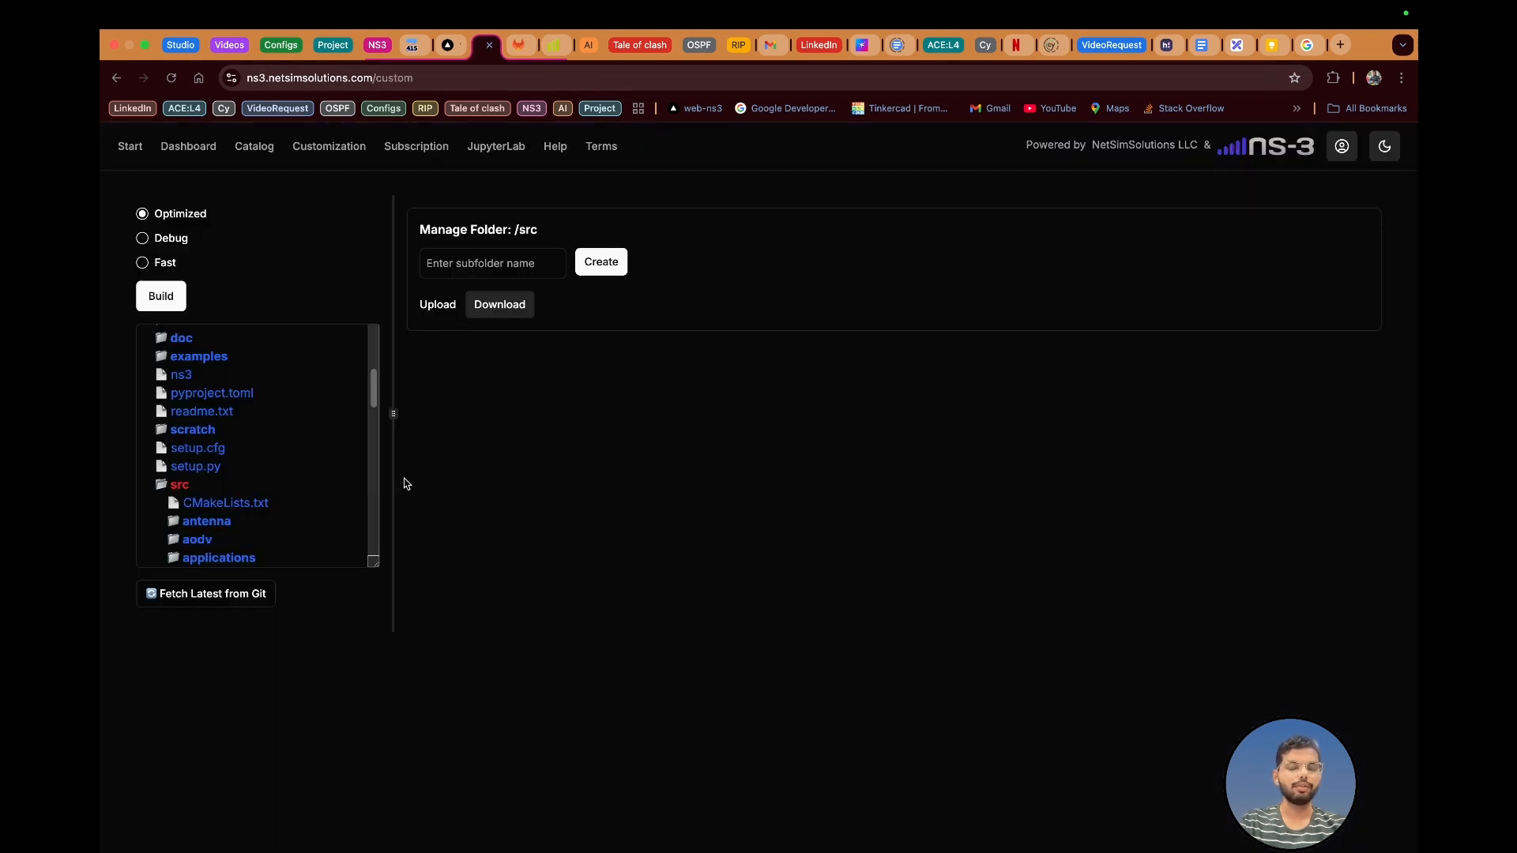
click(203, 598)
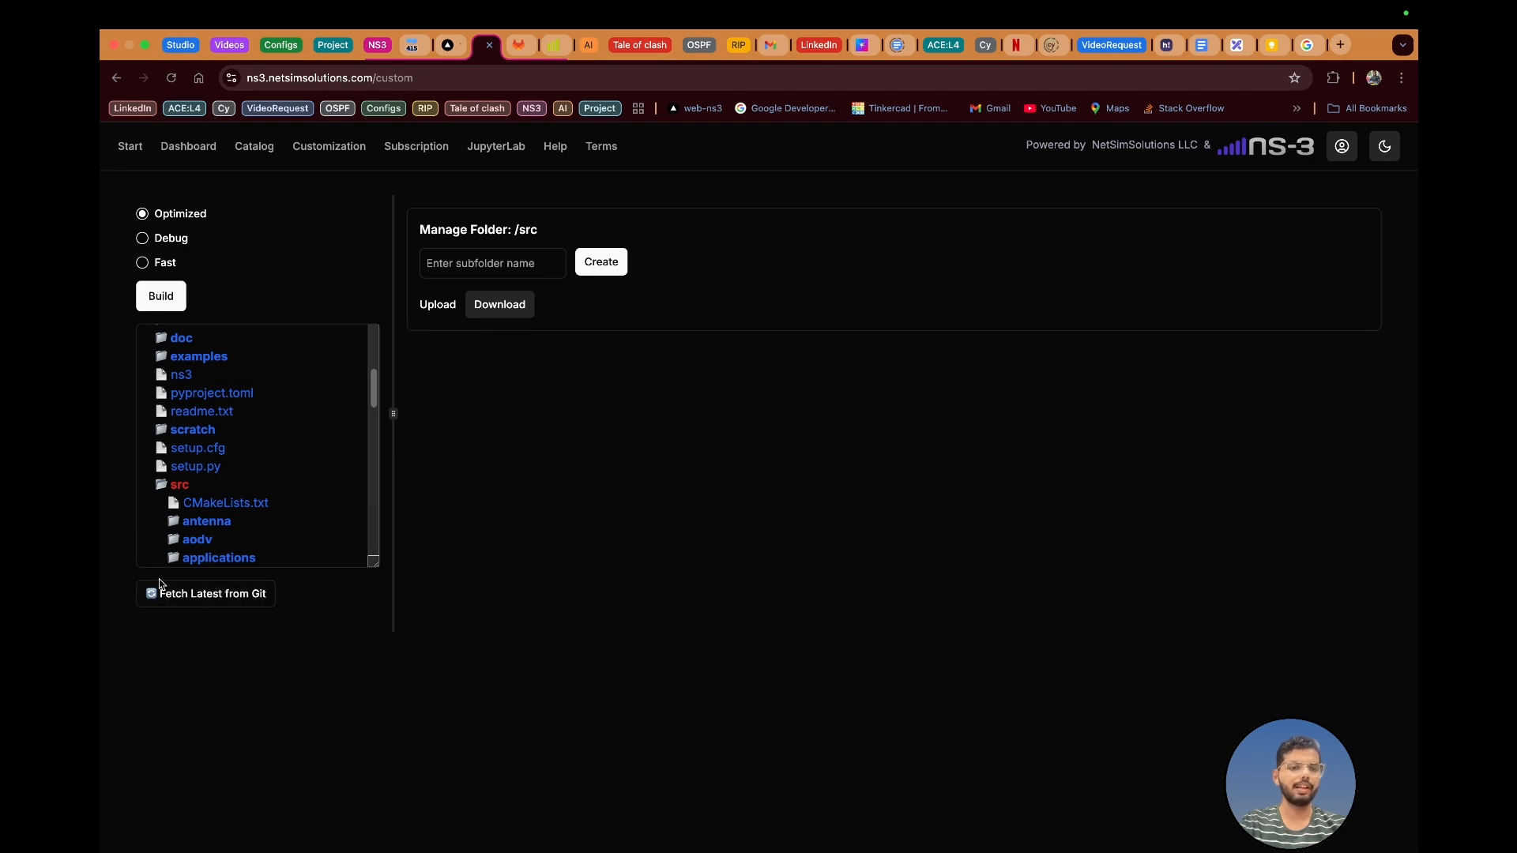
Open the Dashboard and look through the list of simulations with their scenarios, status and progress.
click(173, 581)
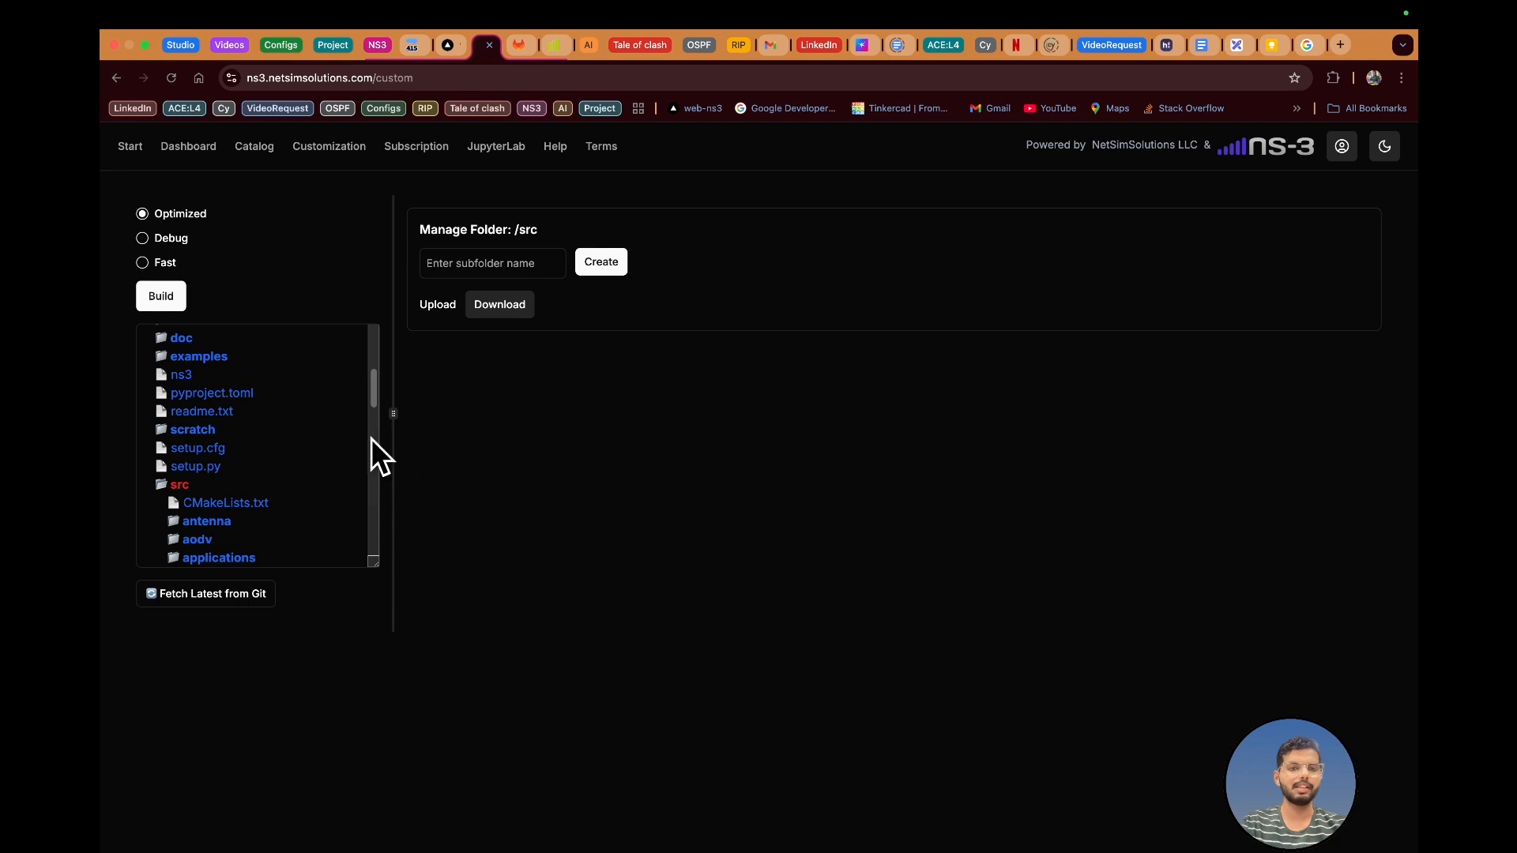
click(181, 485)
click(169, 145)
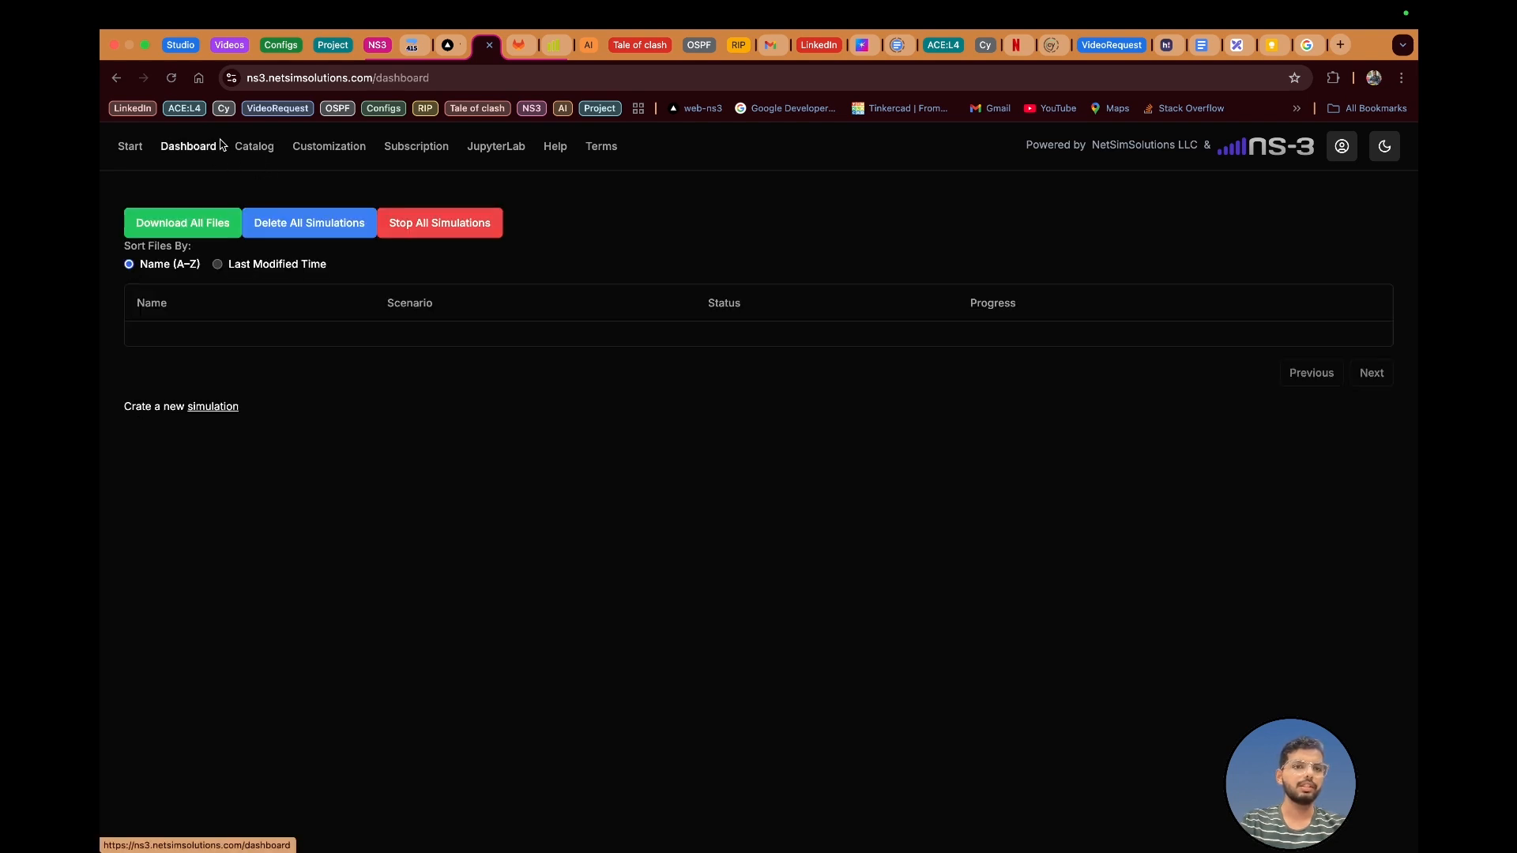
click(272, 158)
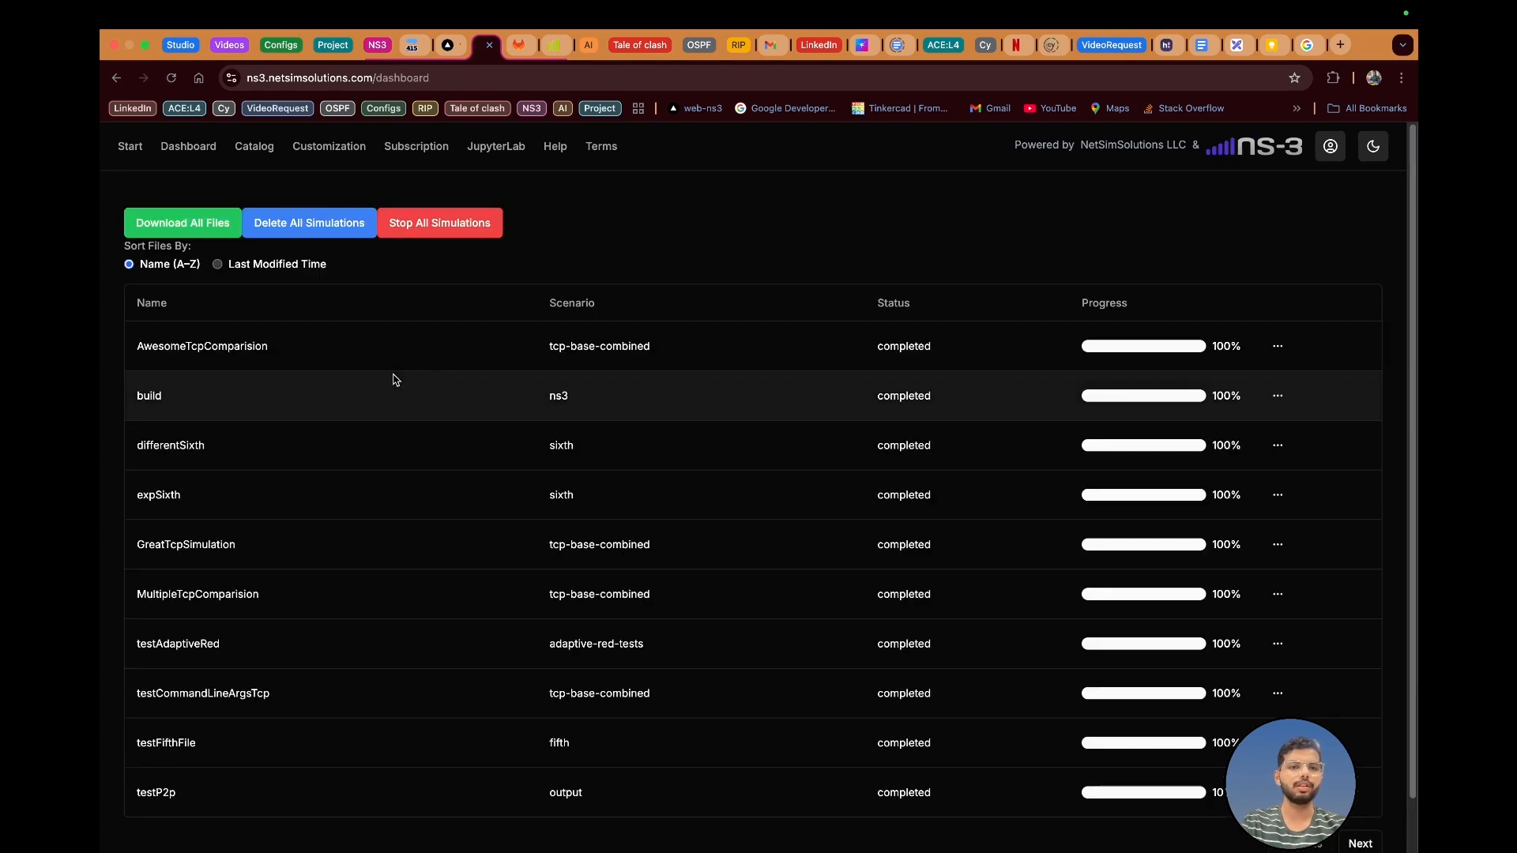
scroll(595, 711, down, 2)
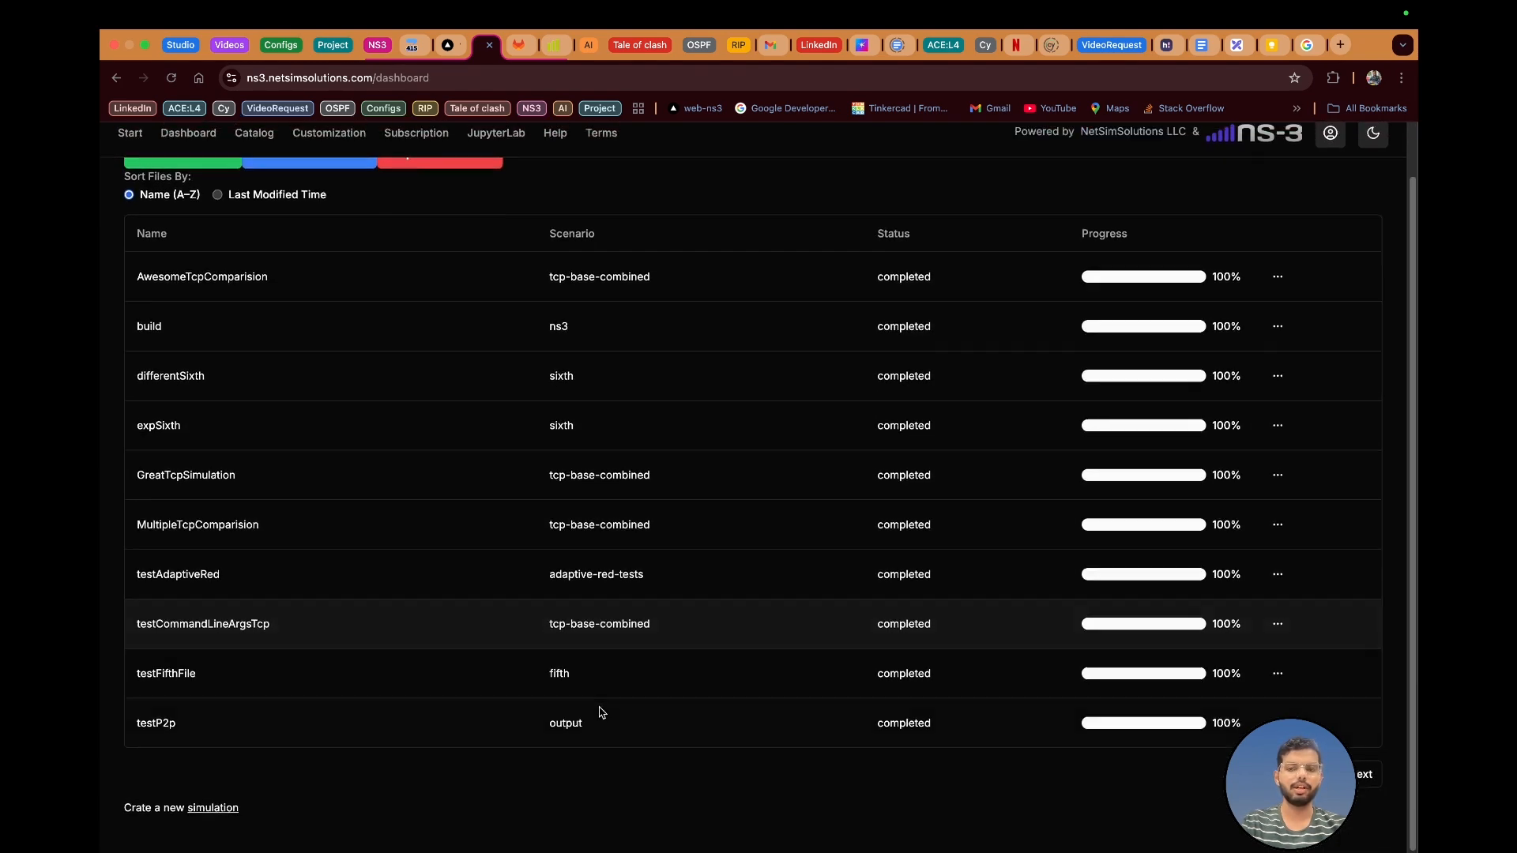
scroll(772, 369, up, 2)
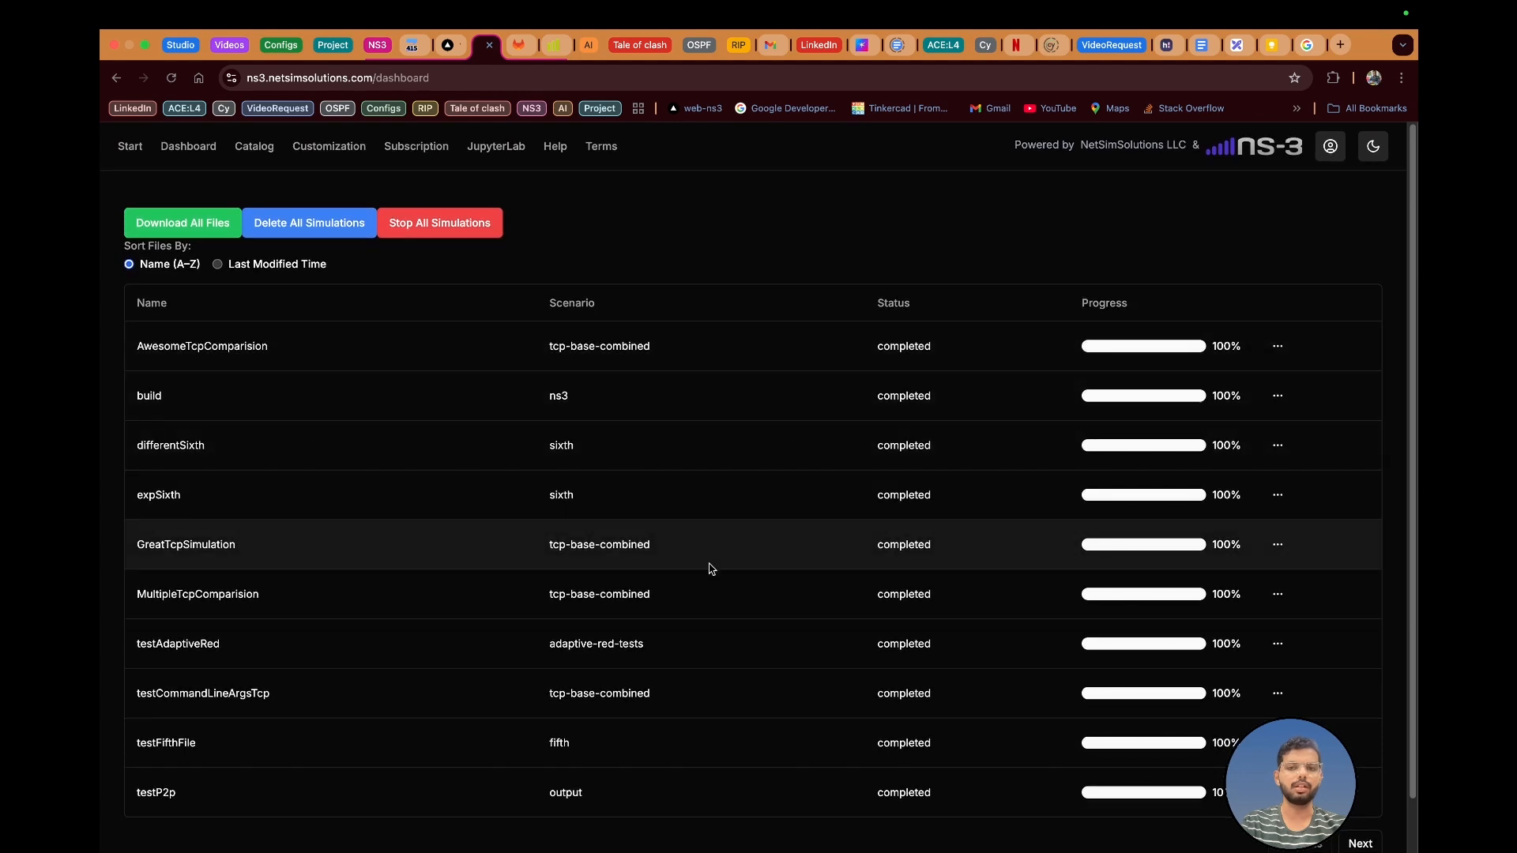
scroll(711, 557, down, 2)
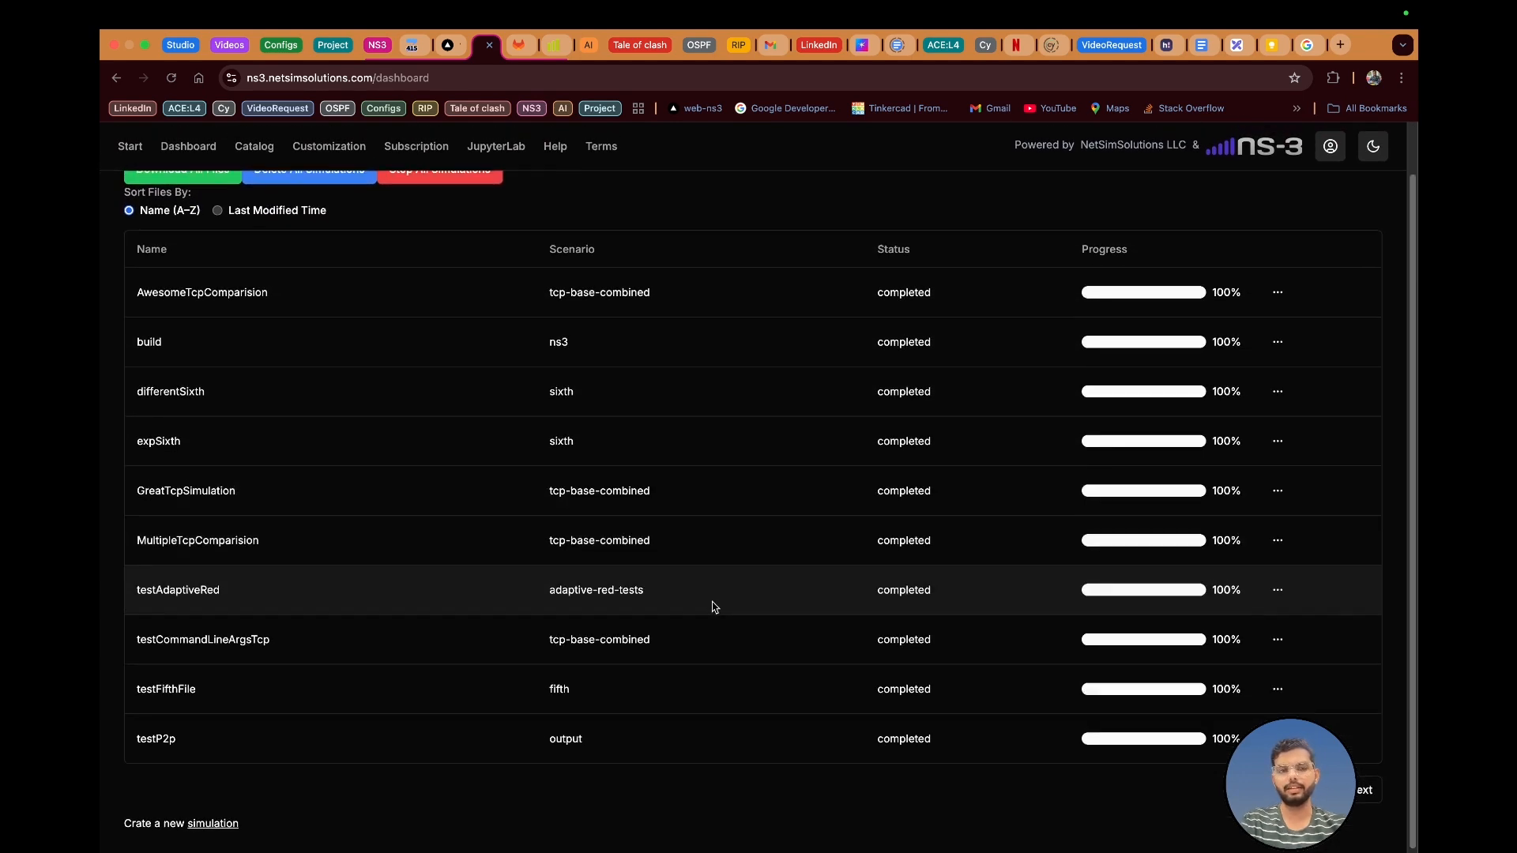
scroll(711, 604, up, 2)
Review the Catalog's section for creating a custom ns-3 repository and open the Subscription page.
click(256, 146)
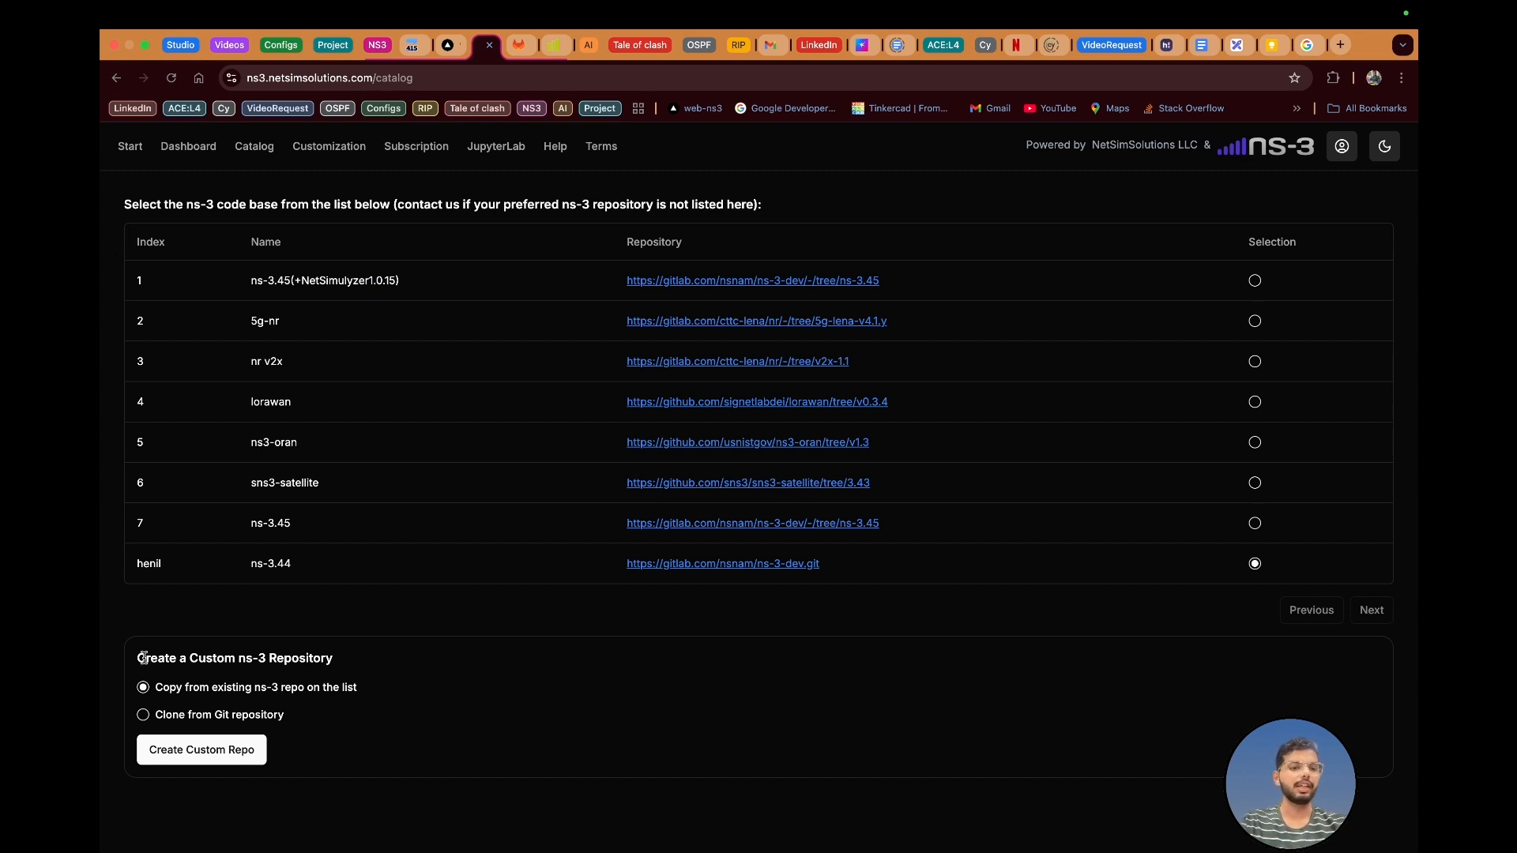
drag(139, 658, 386, 674)
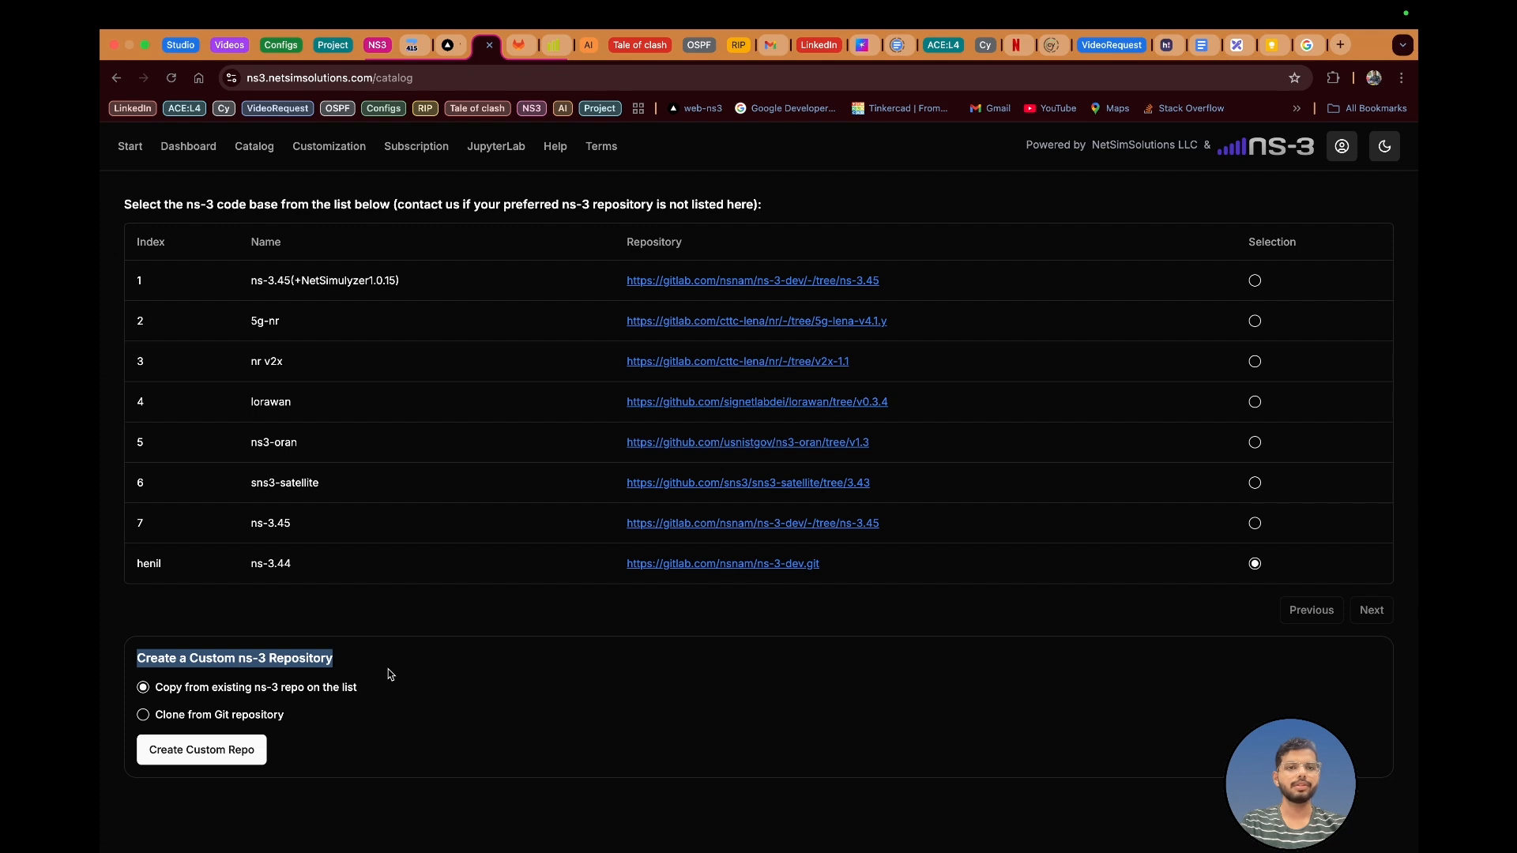
click(436, 165)
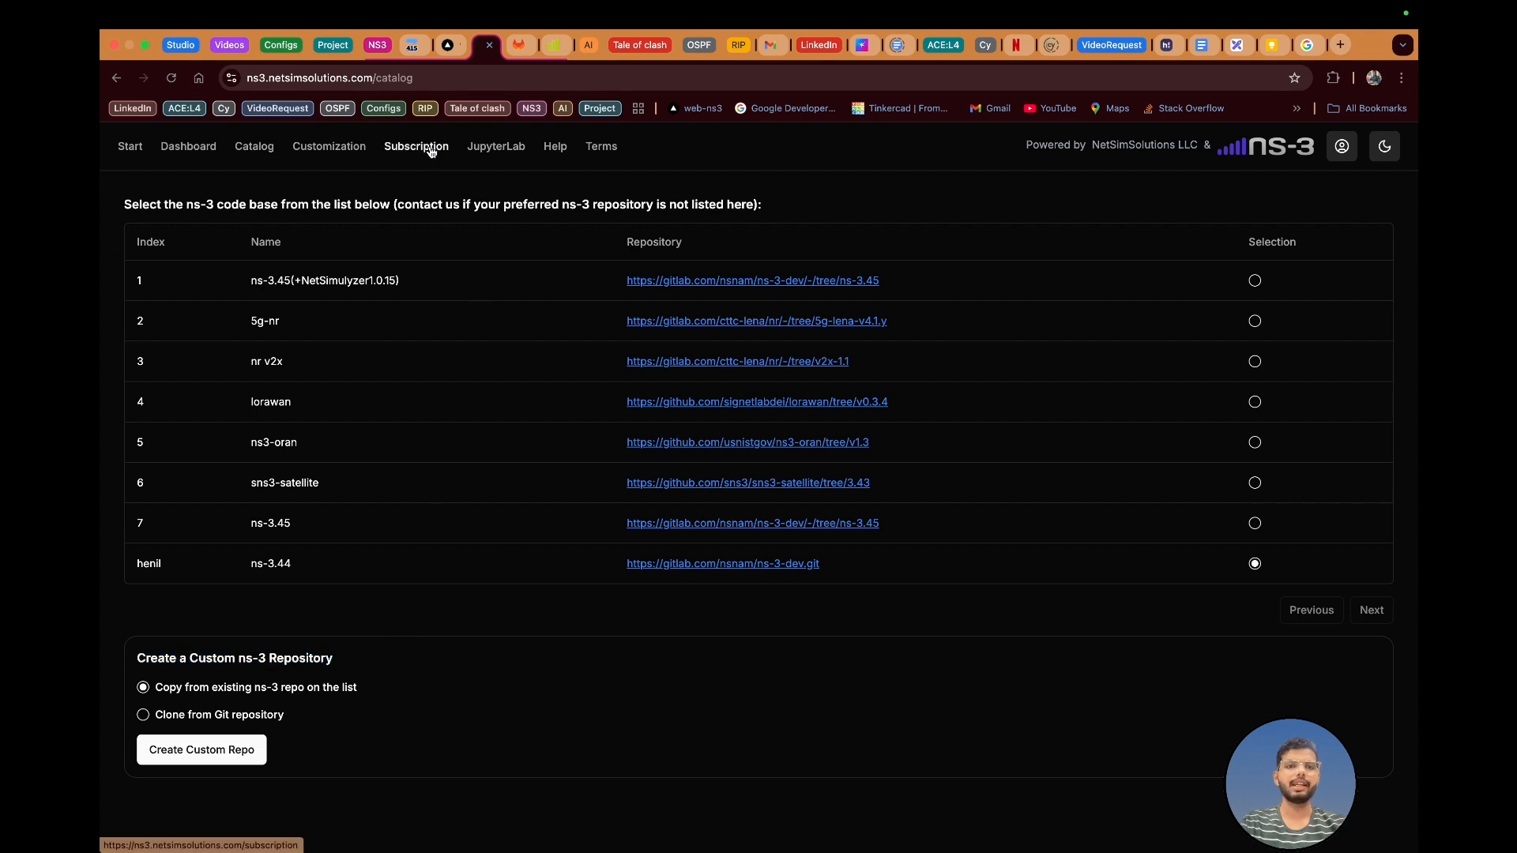
click(431, 149)
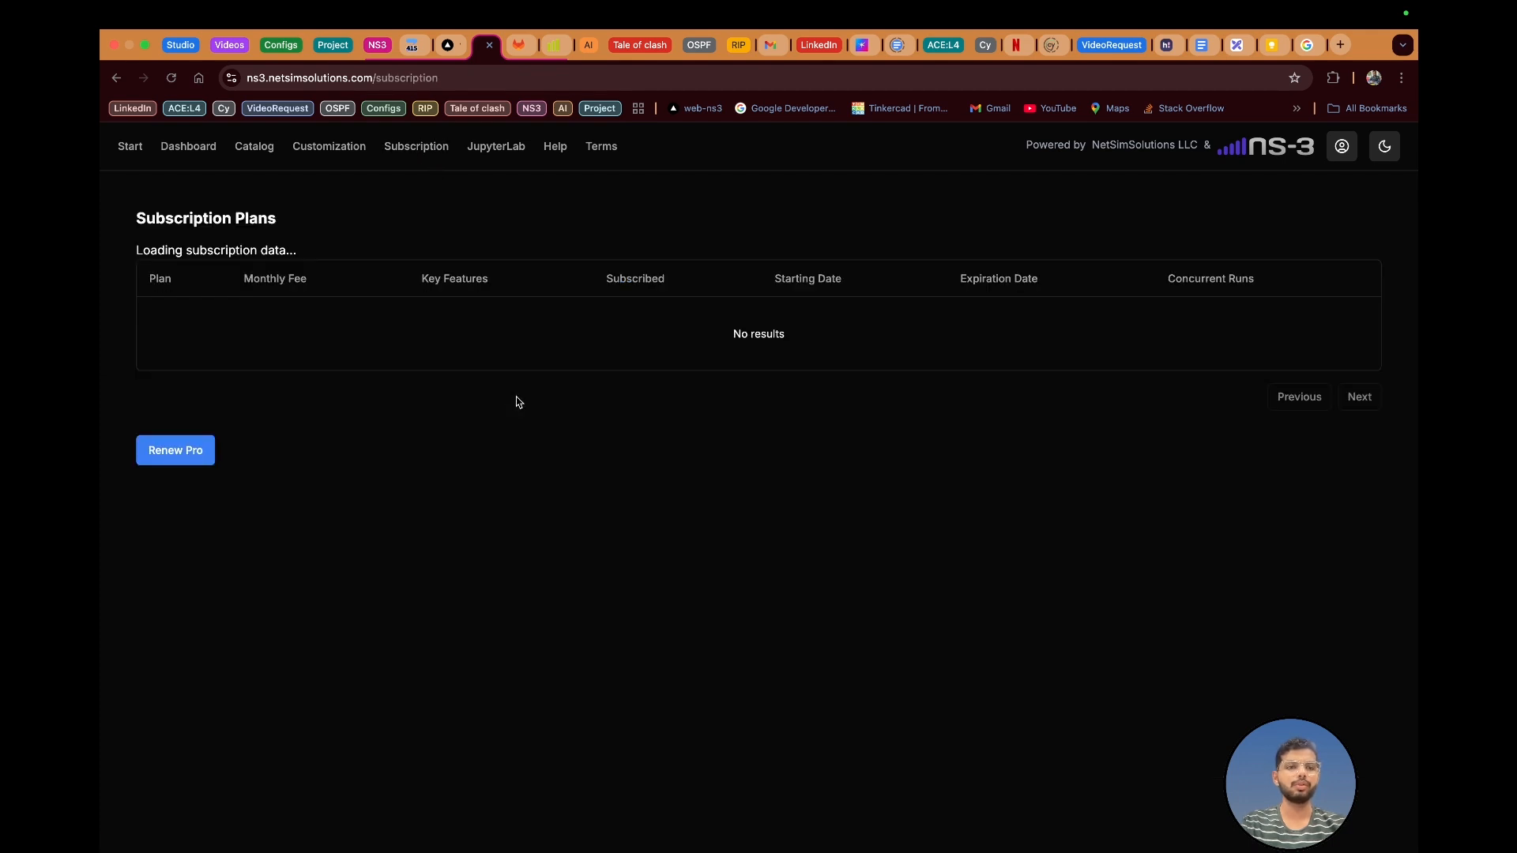